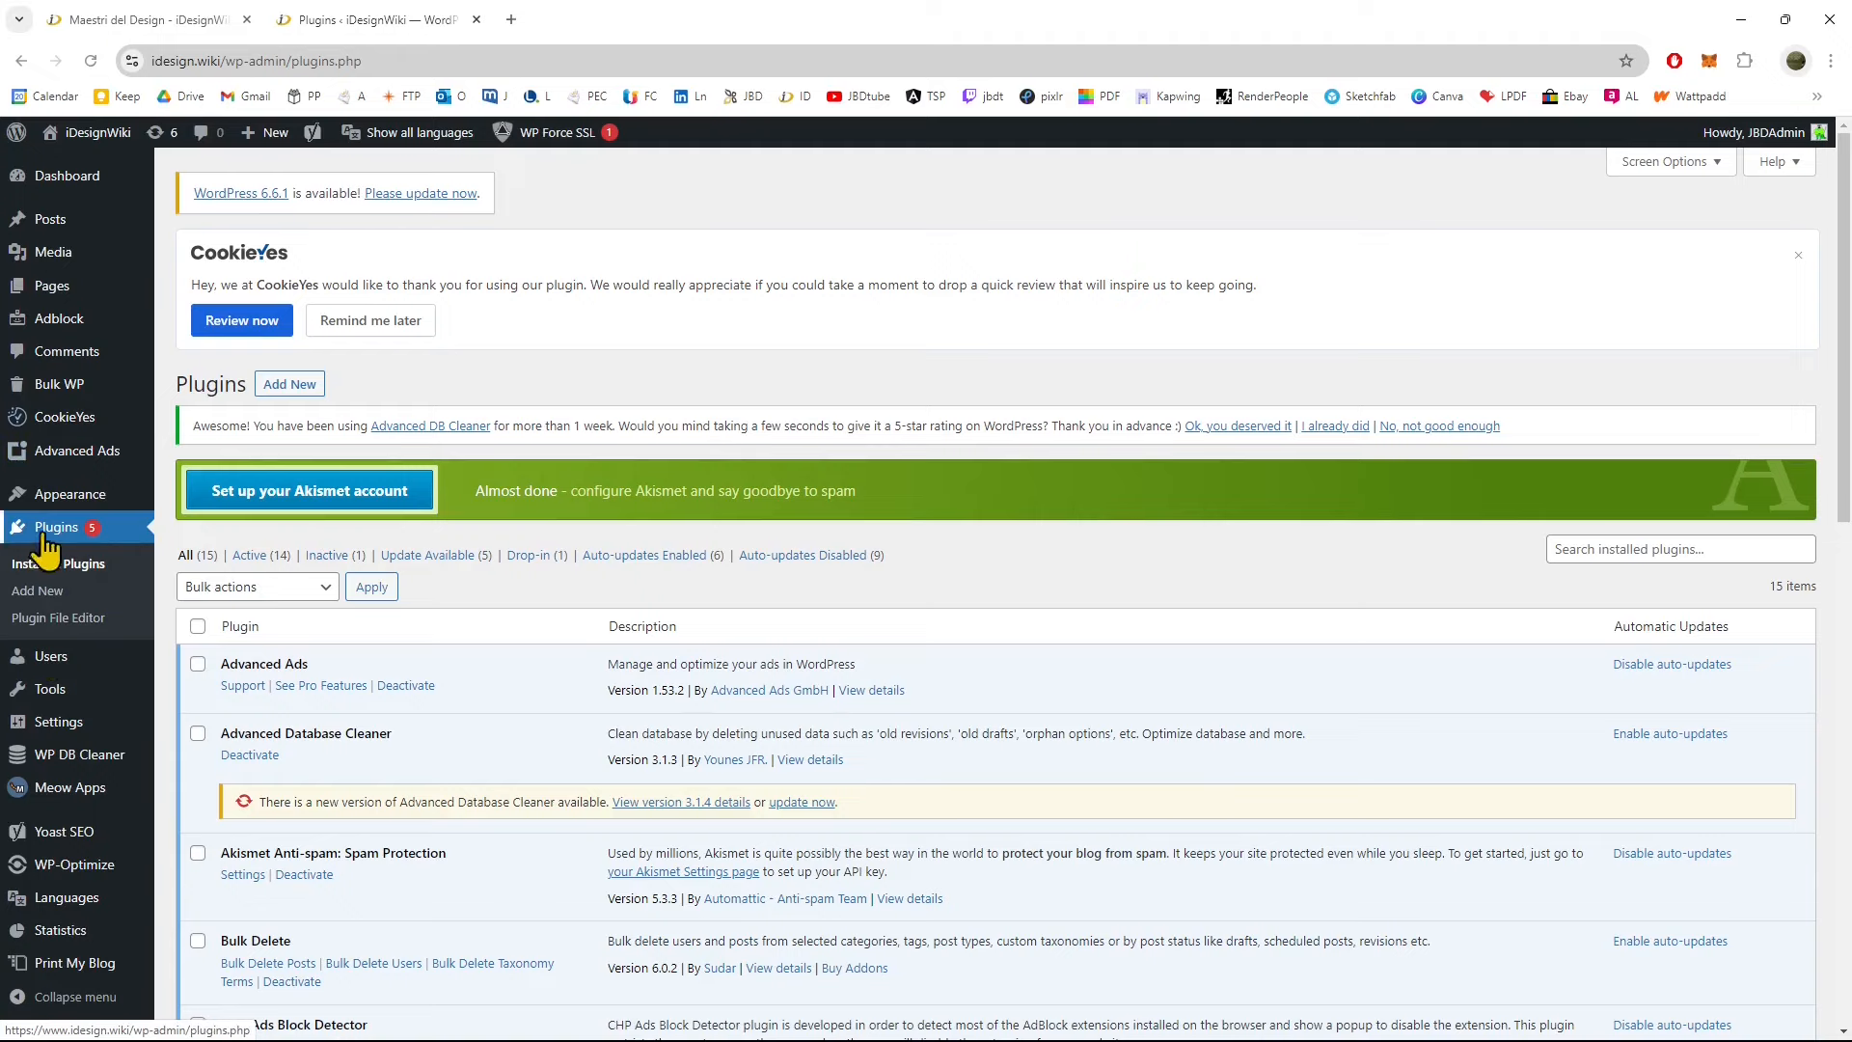
Search the directory of new plugins for "print my blog" and look through the results
click(294, 393)
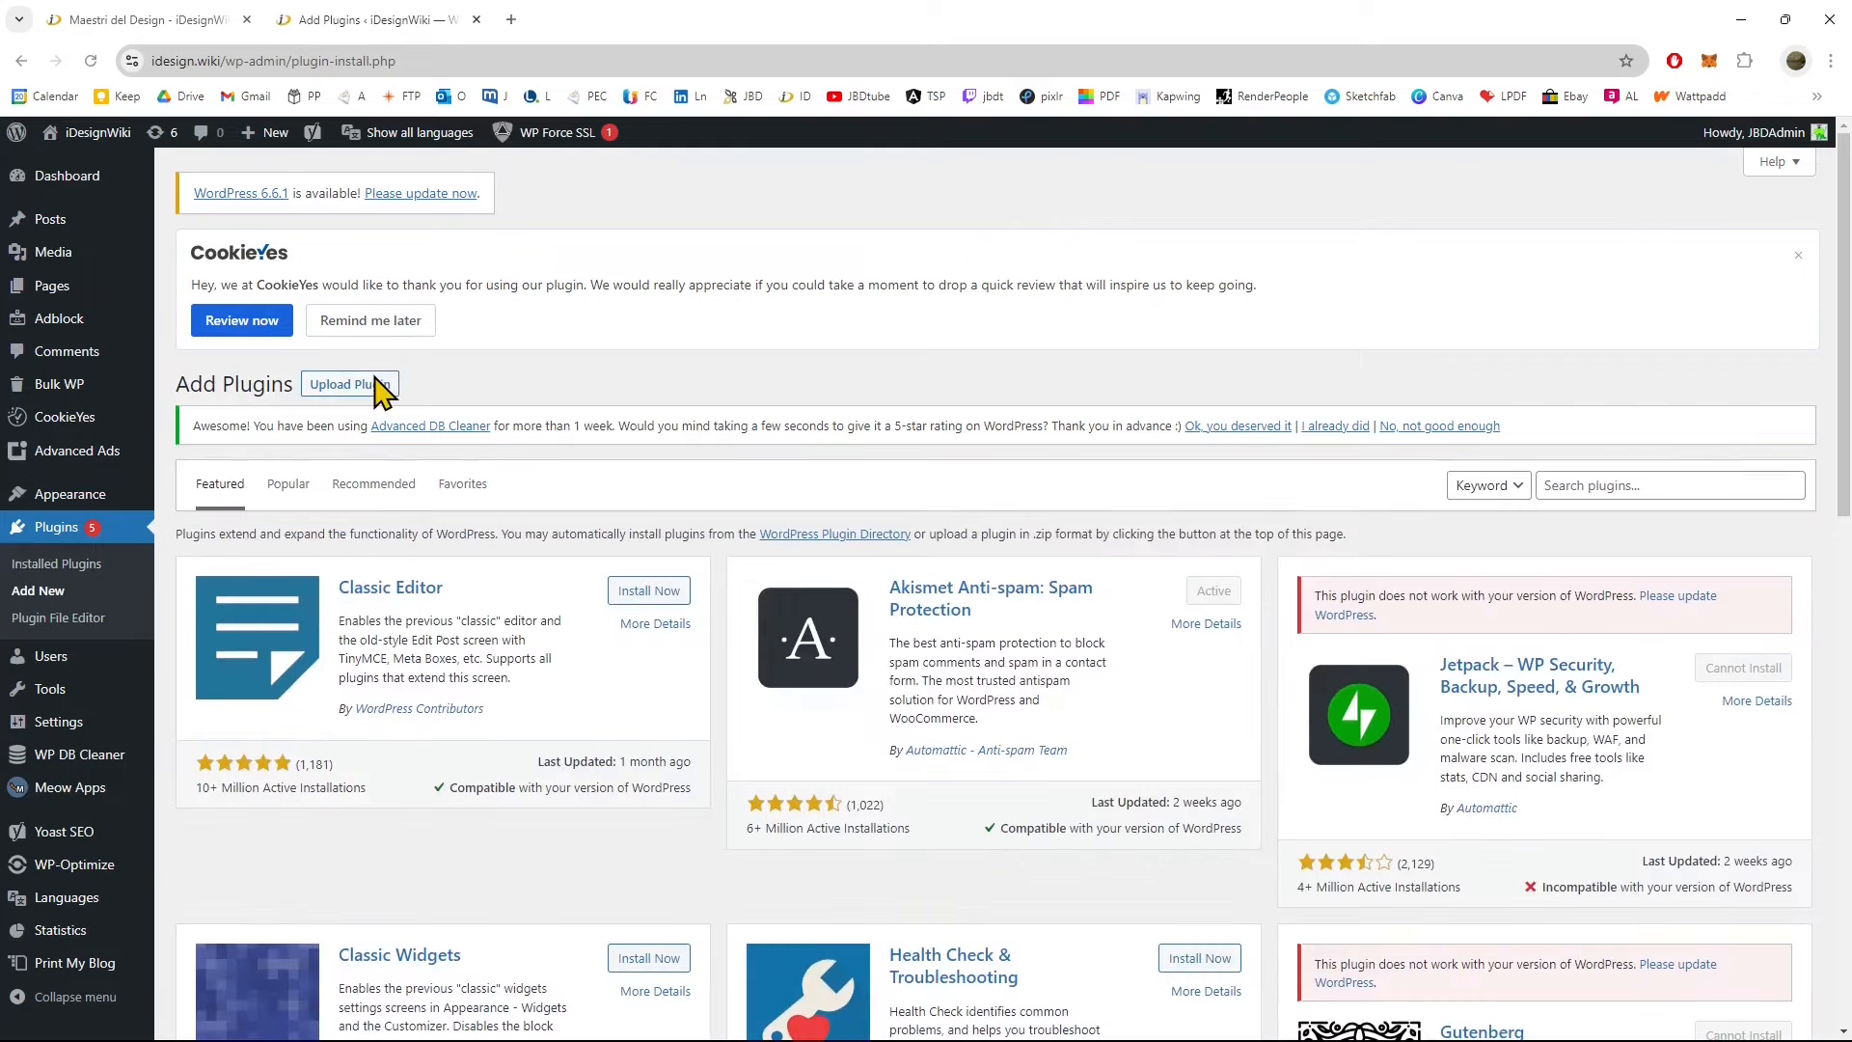
click(1553, 492)
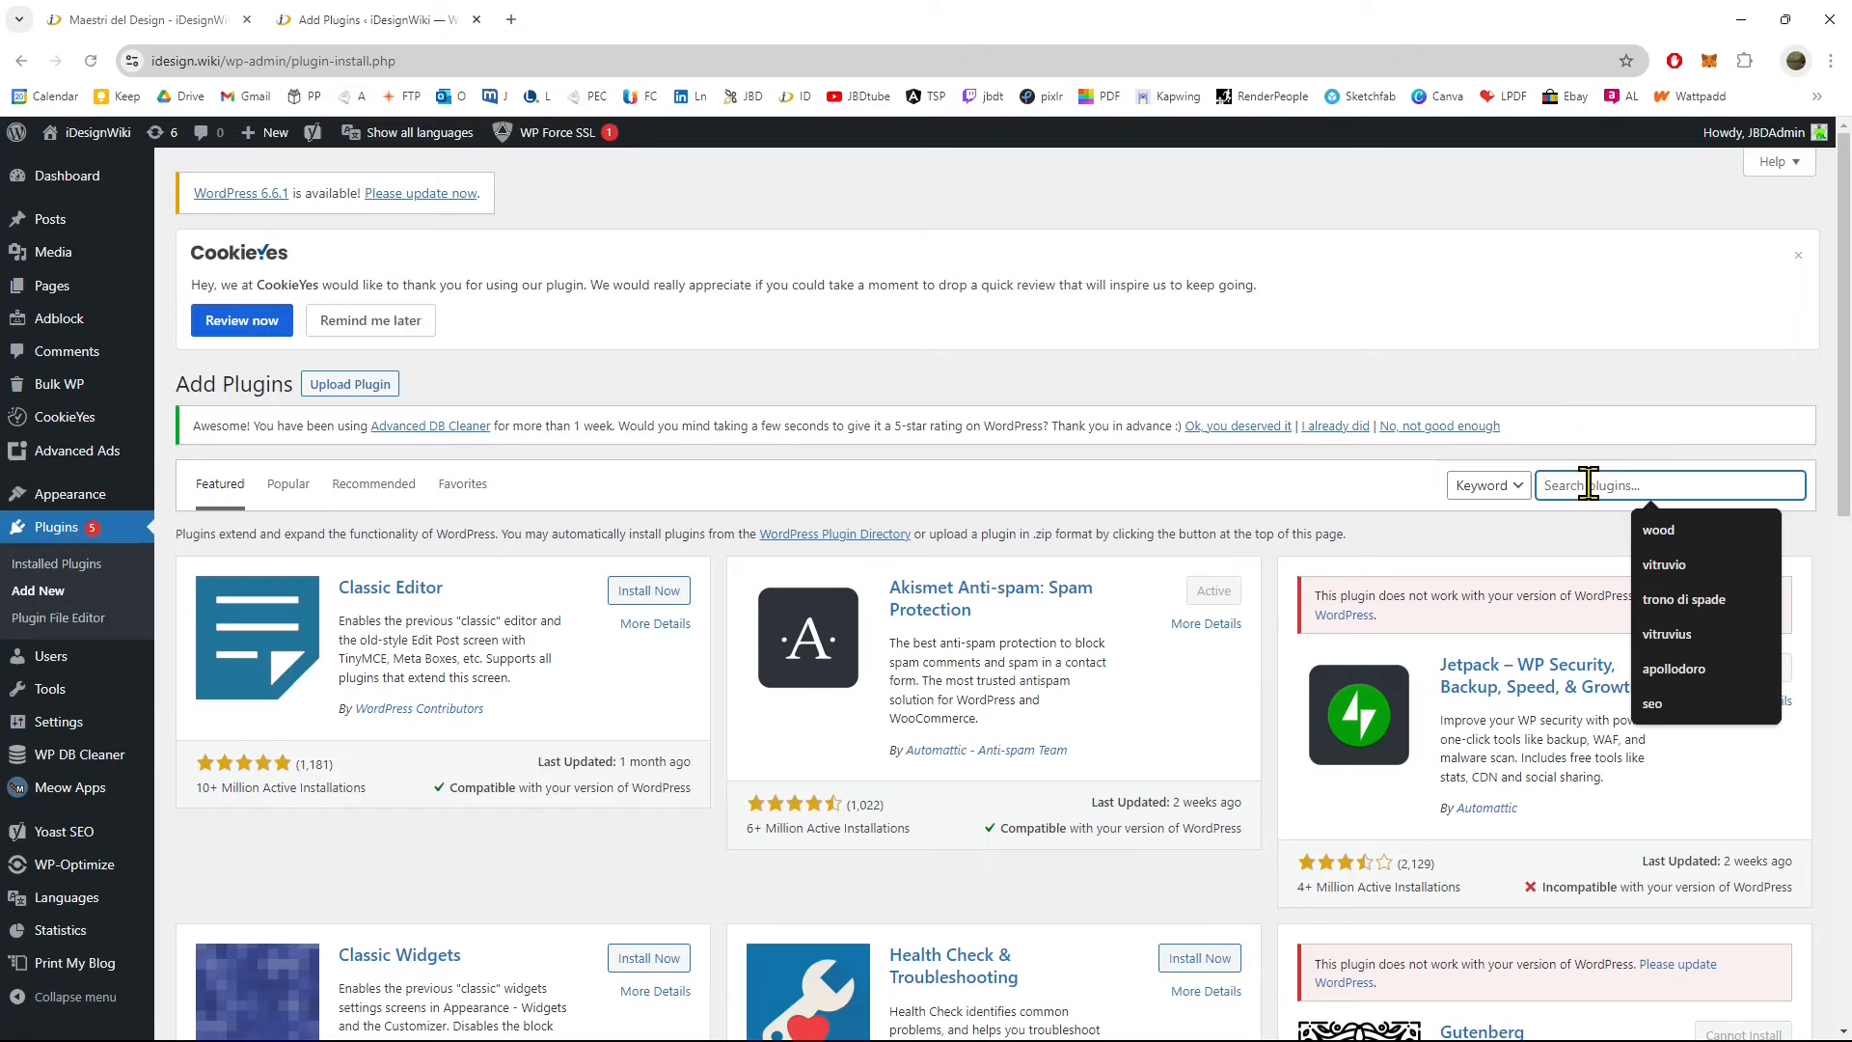
text(print)
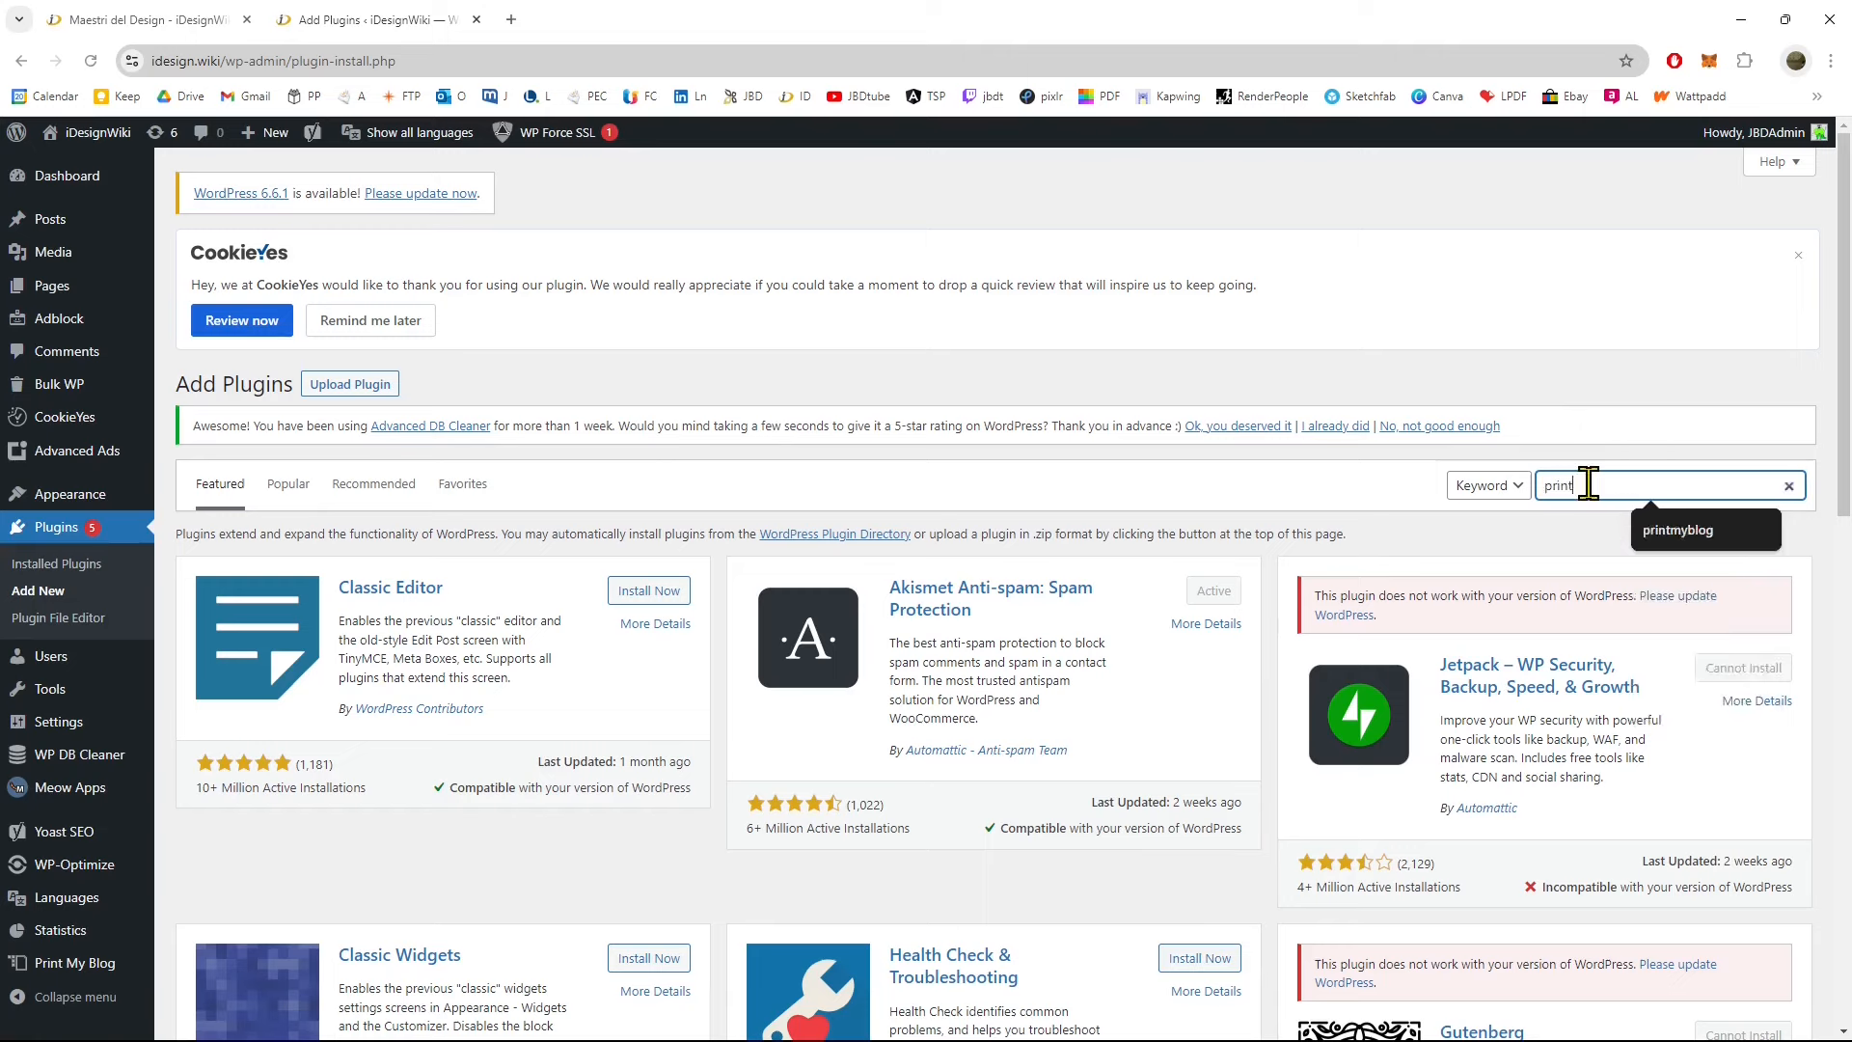
text( my blog)
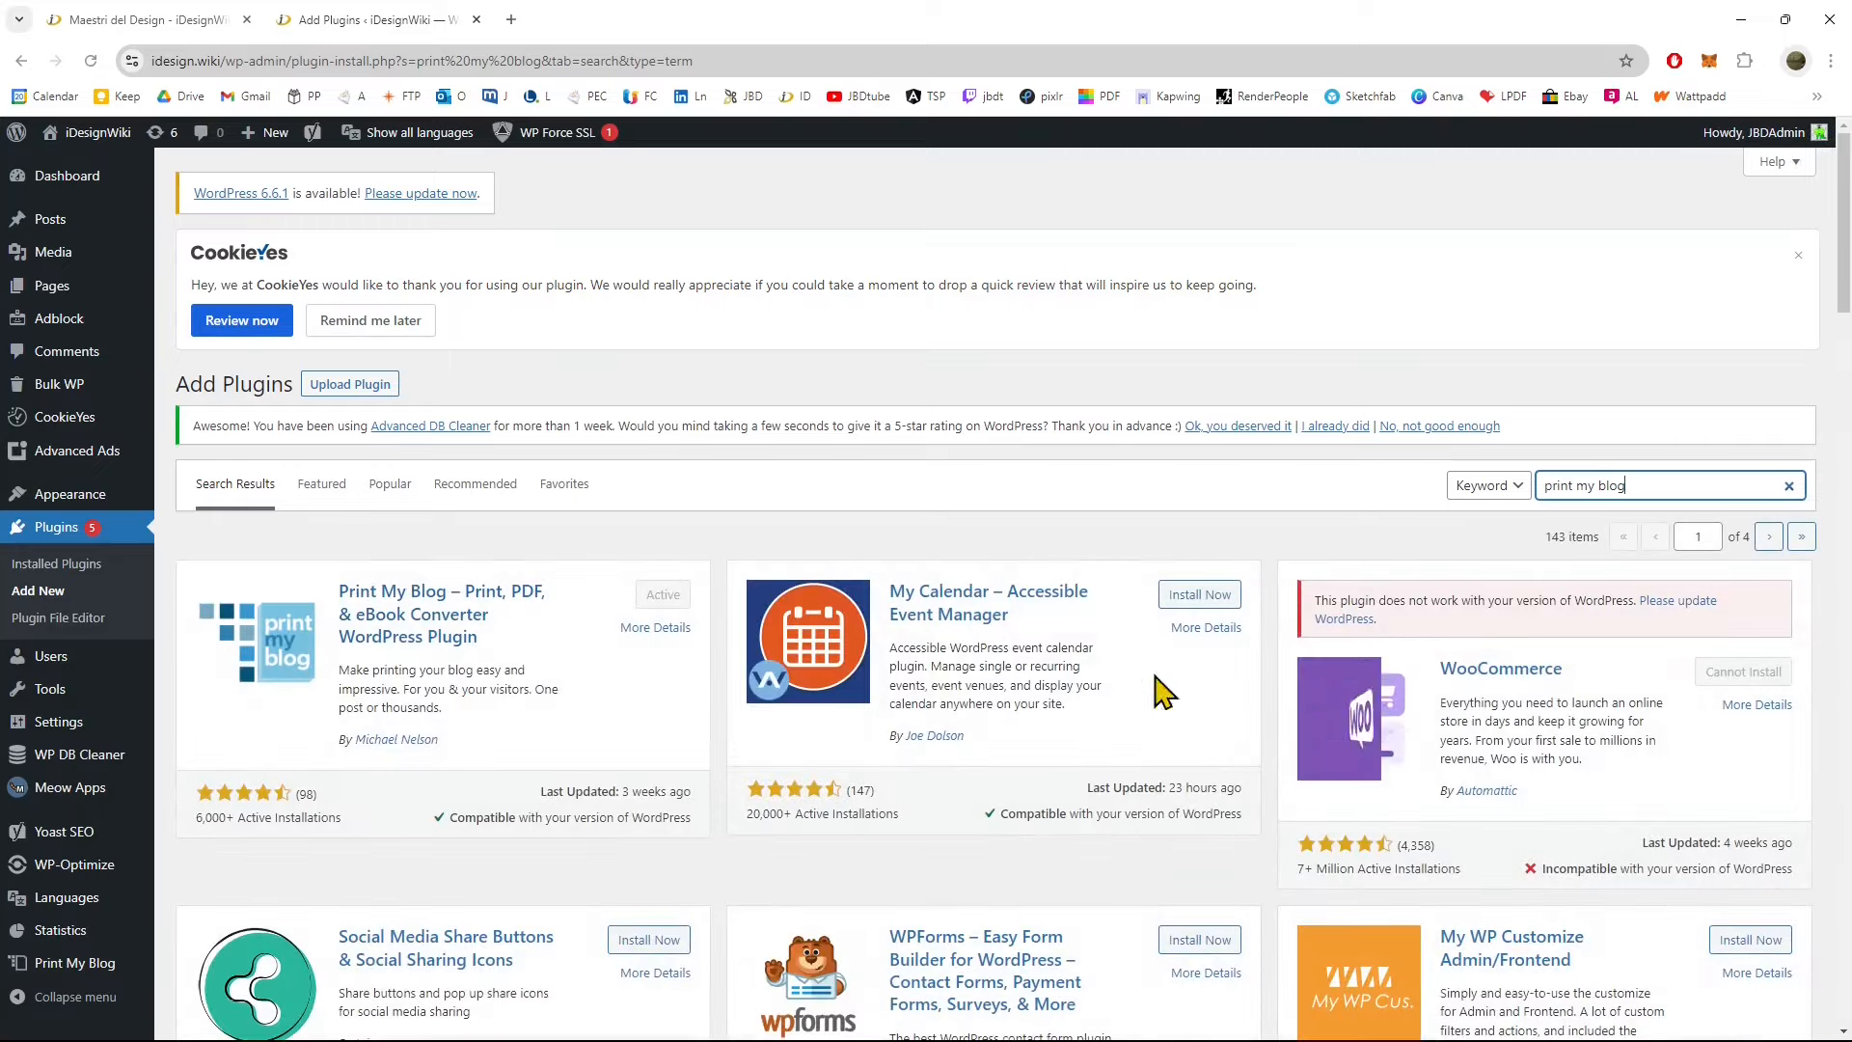
scroll(1484, 695, down, 7)
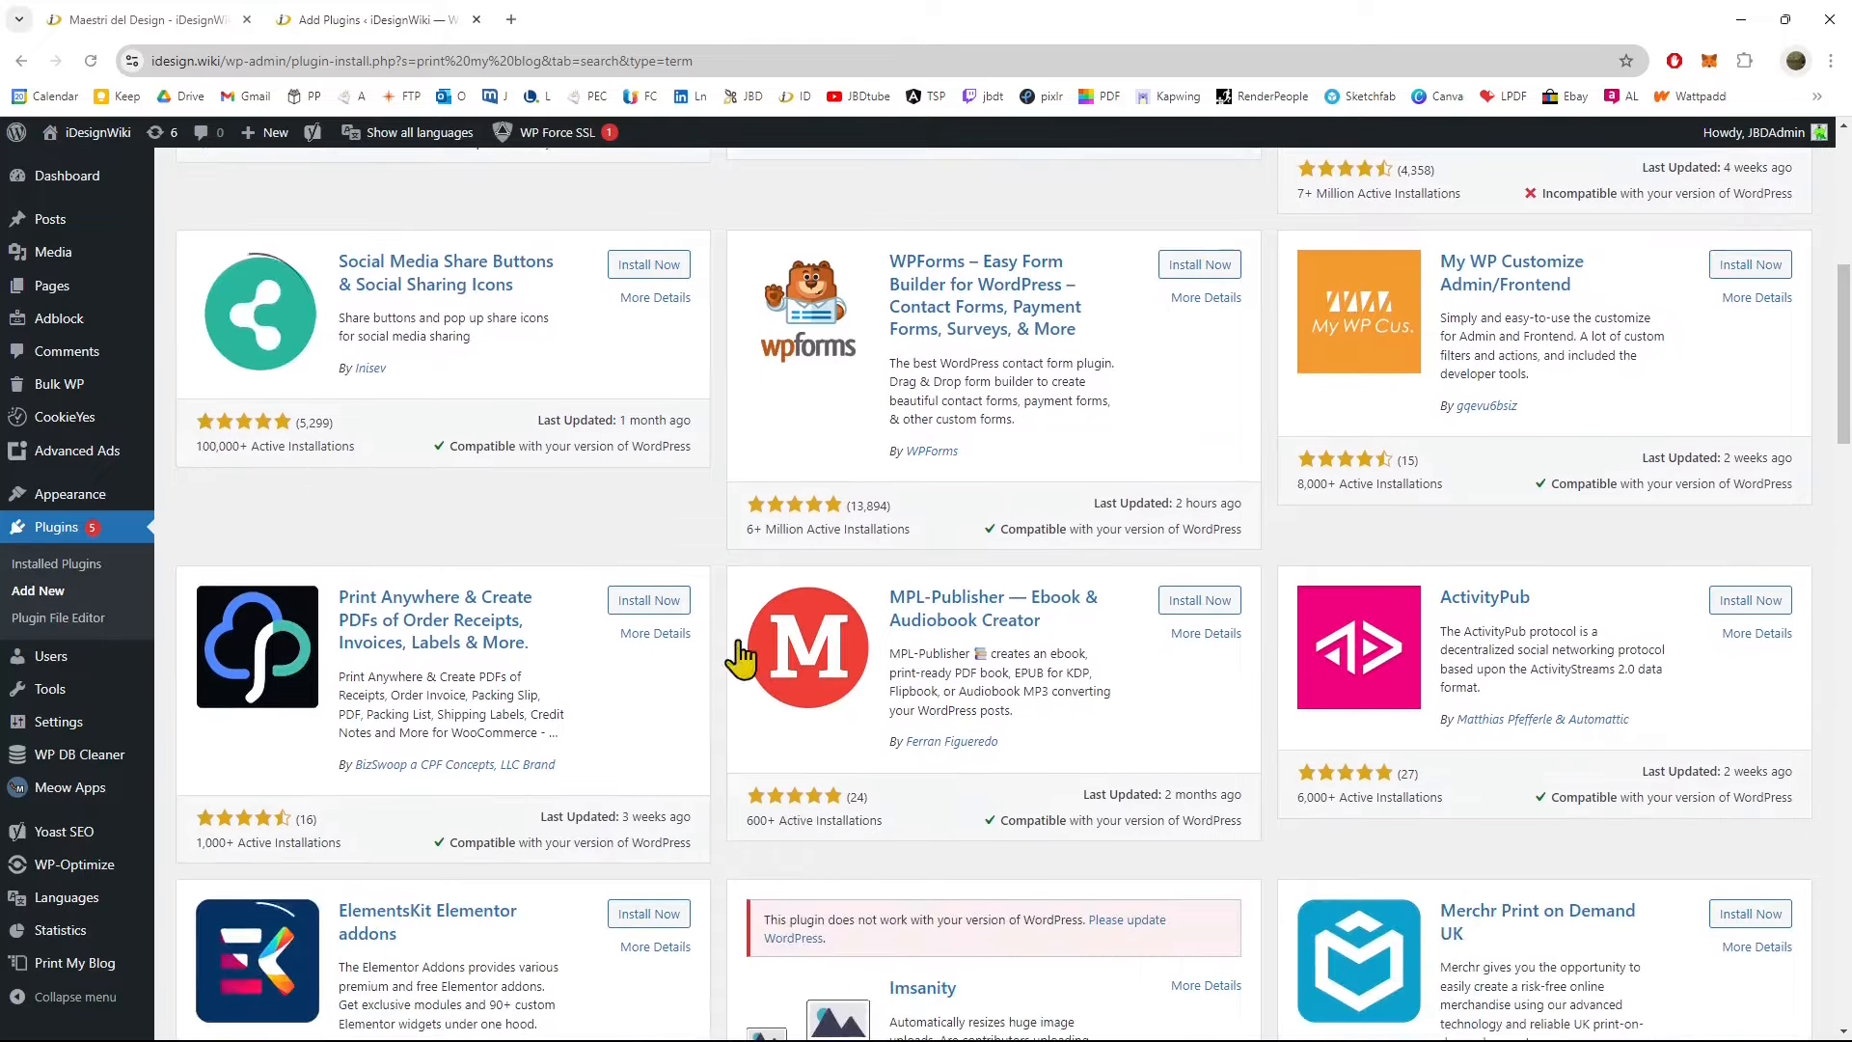
scroll(556, 621, down, 1)
scroll(618, 598, up, 6)
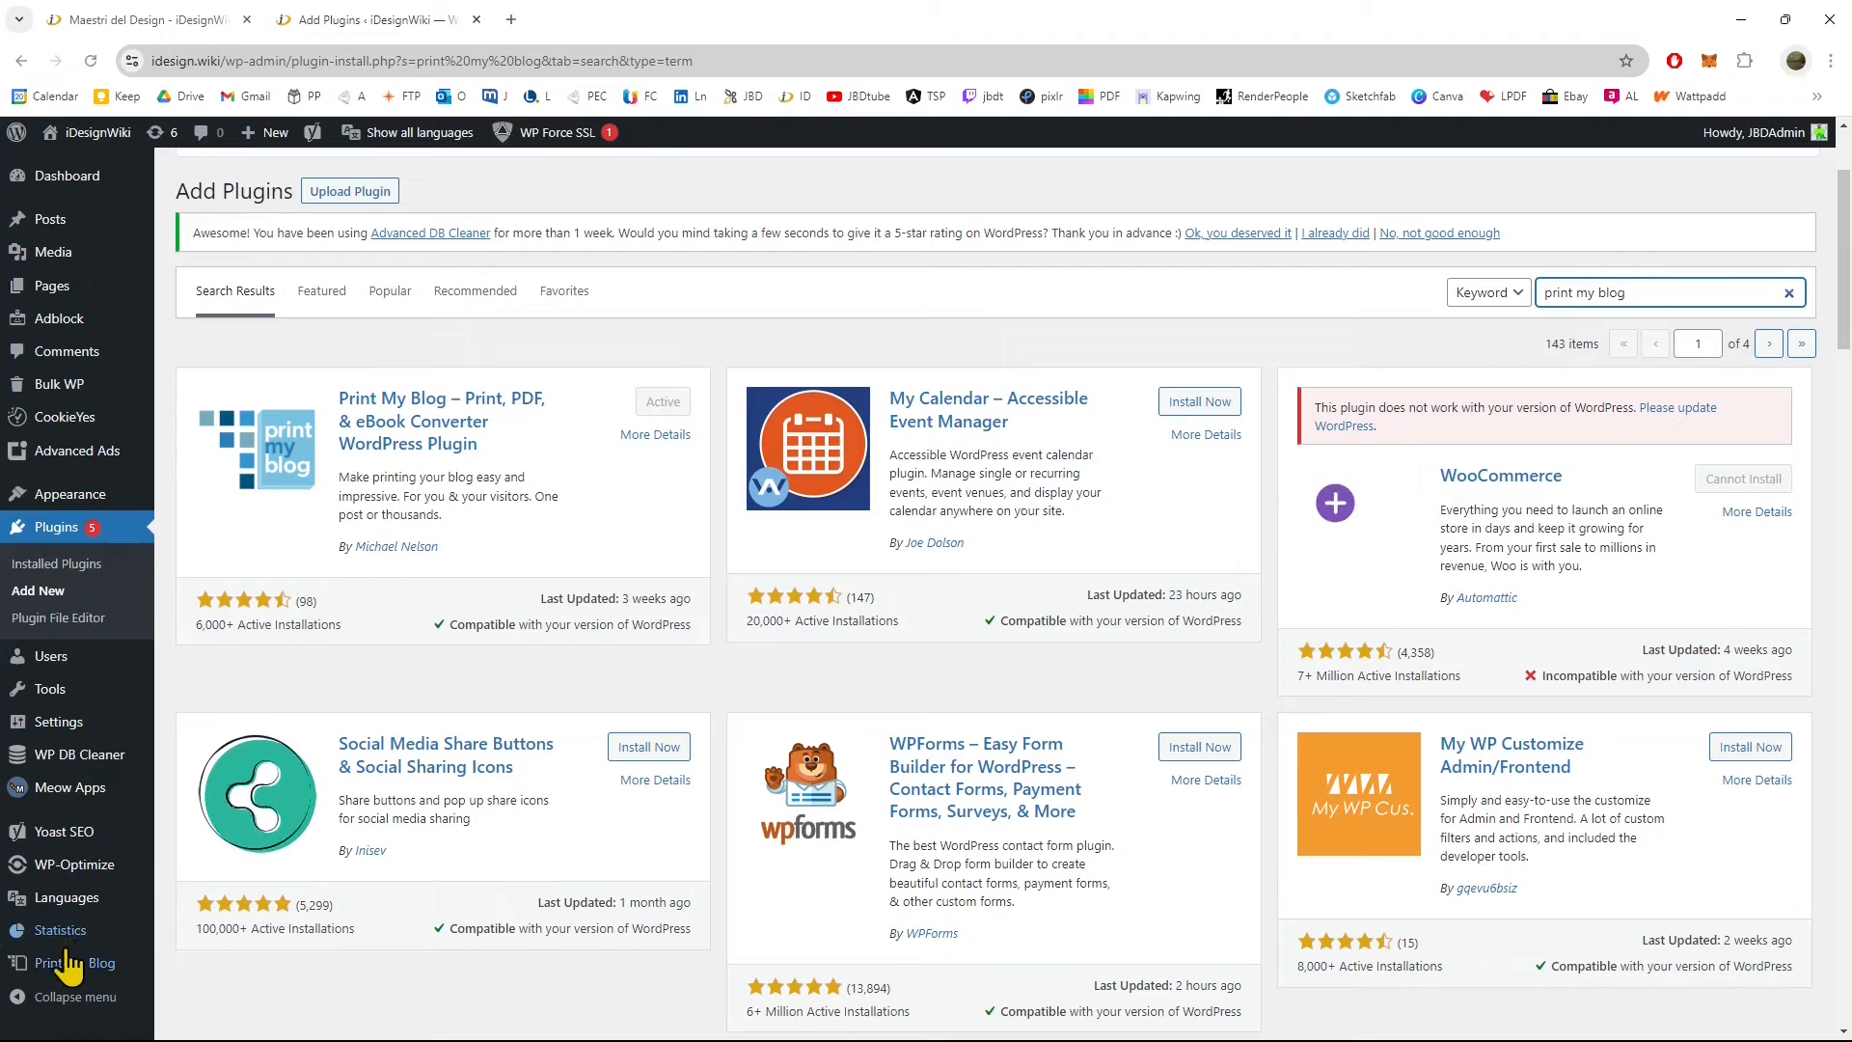
Open the settings page of the Print My Blog plugin
mouse_move(69, 965)
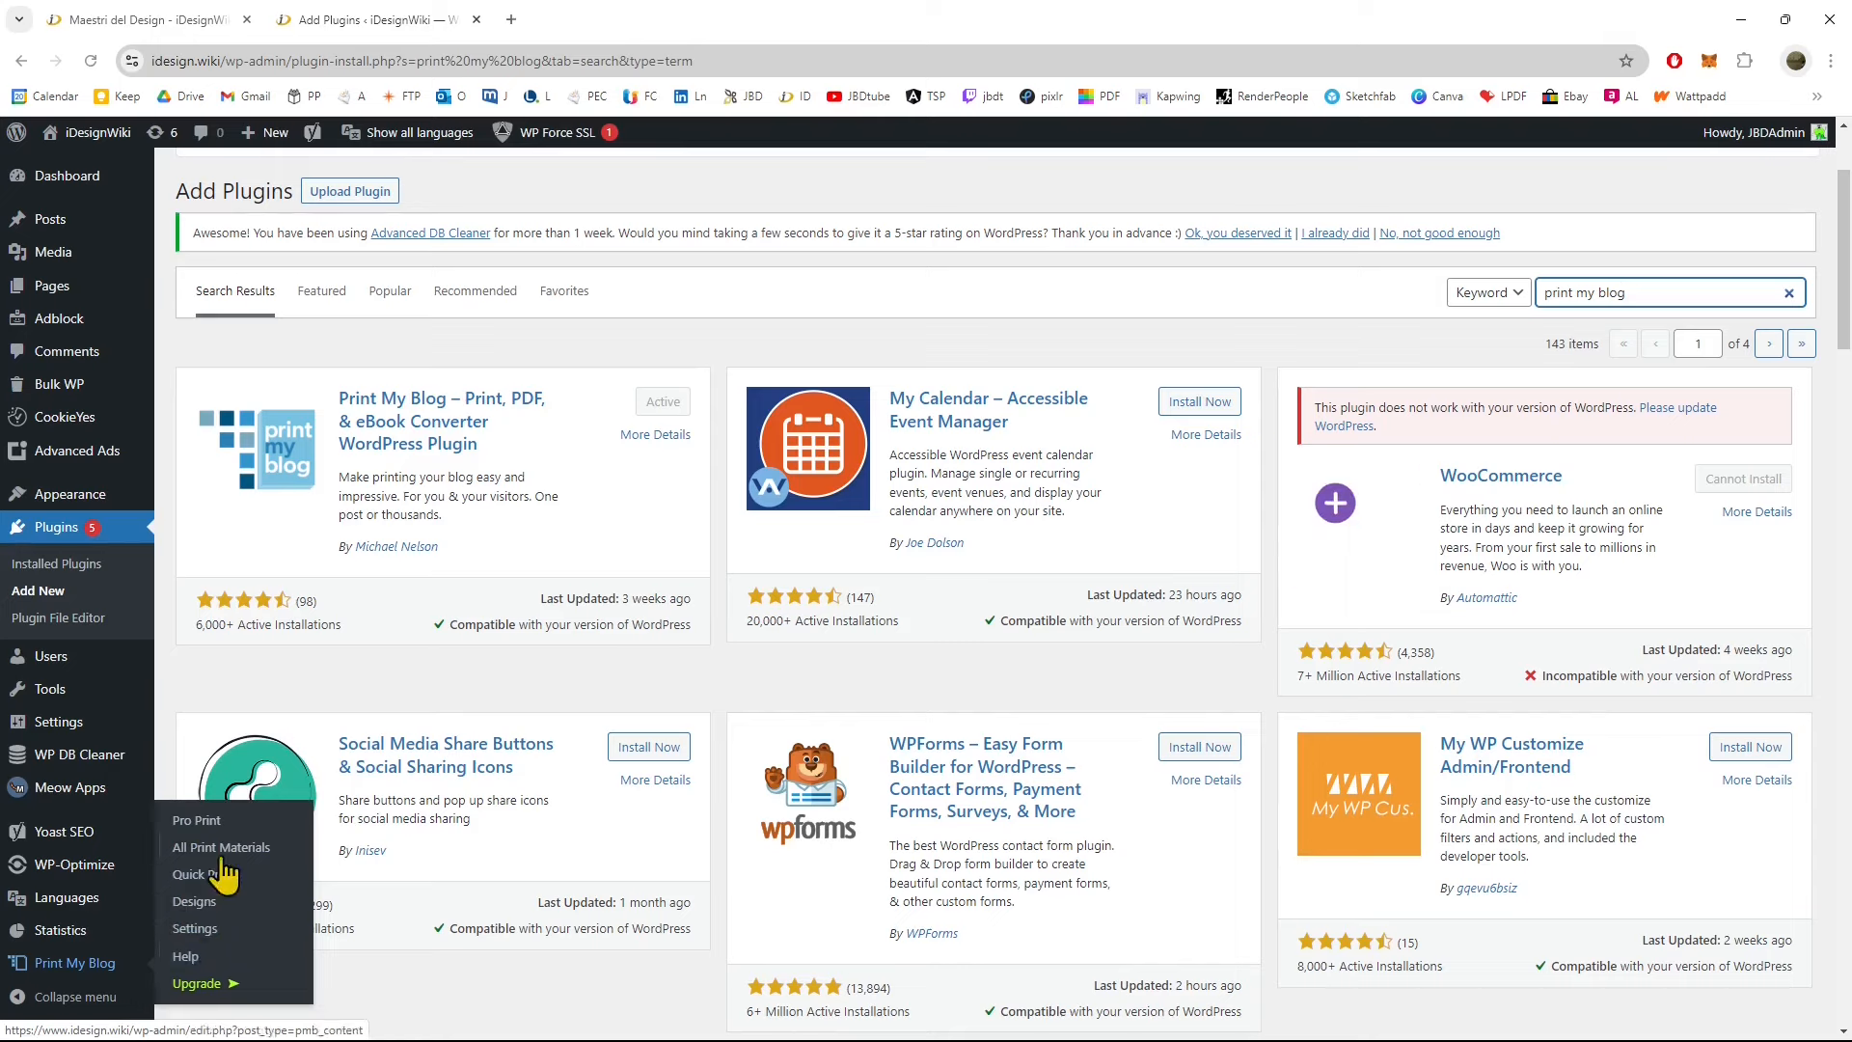
click(195, 930)
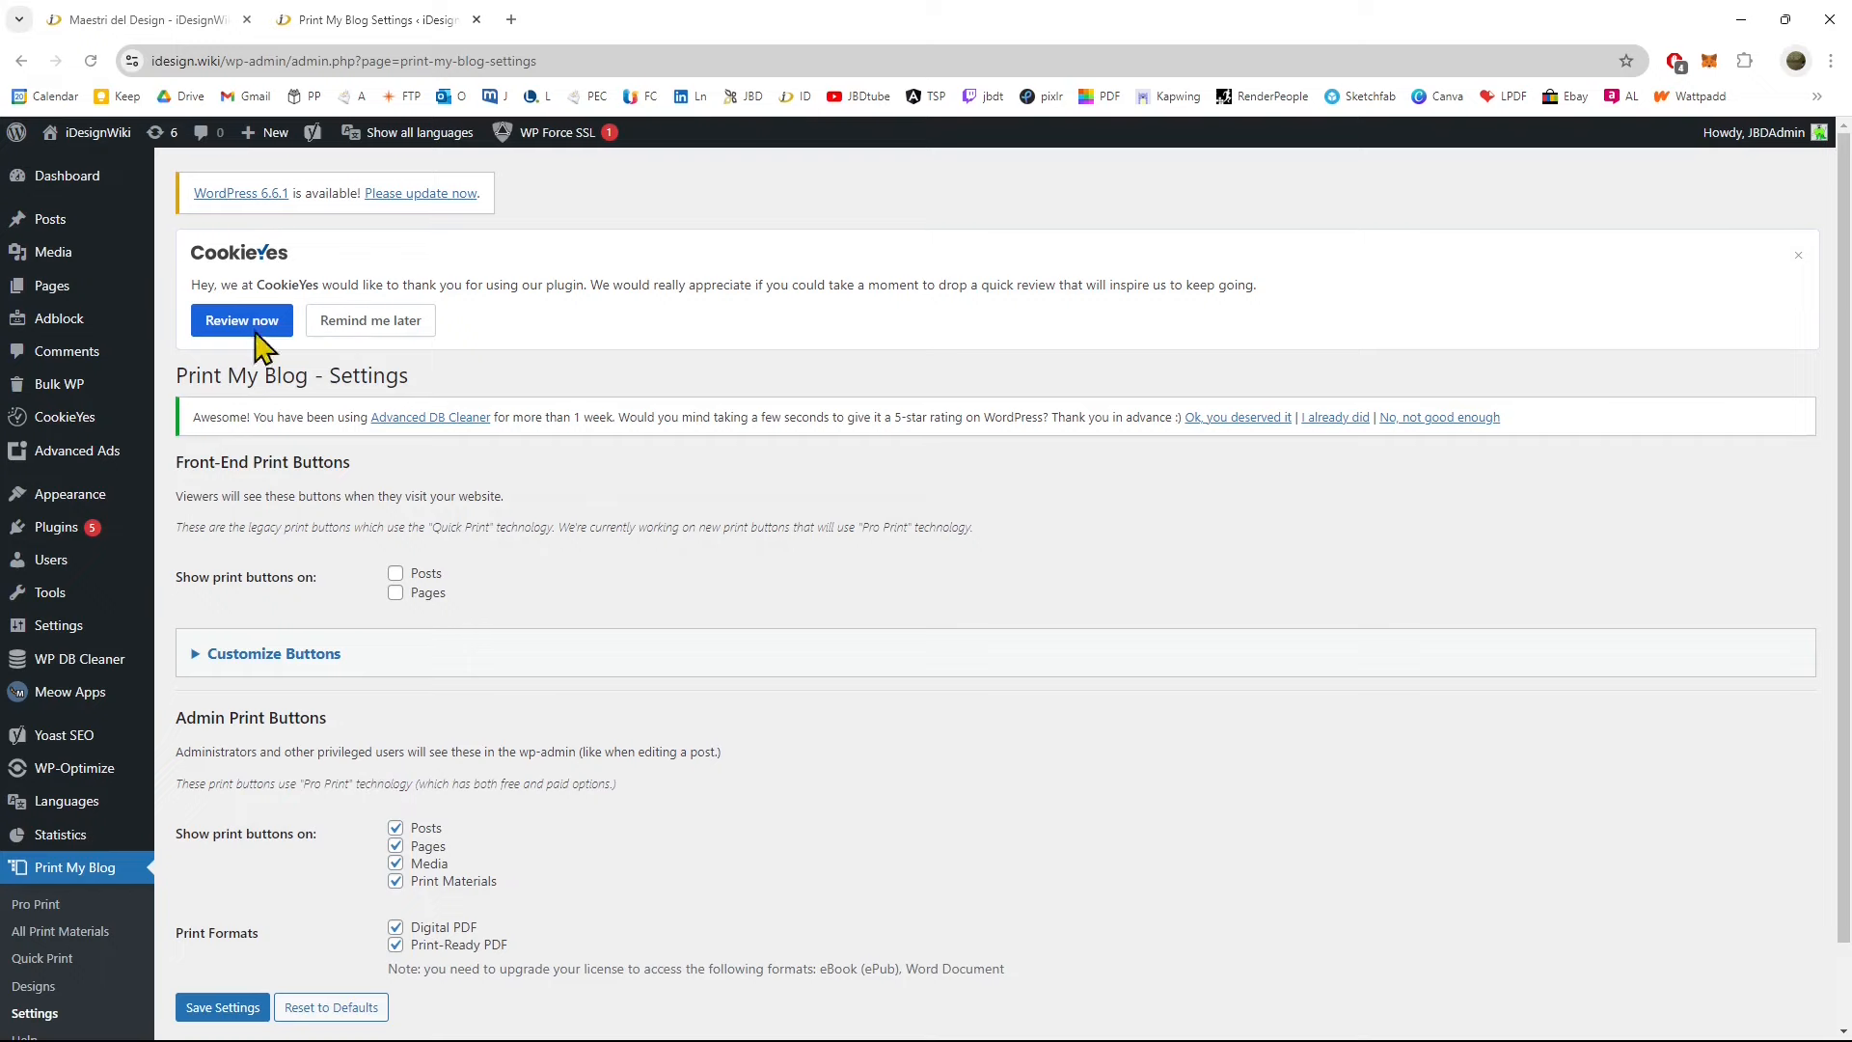
scroll(680, 468, down, 1)
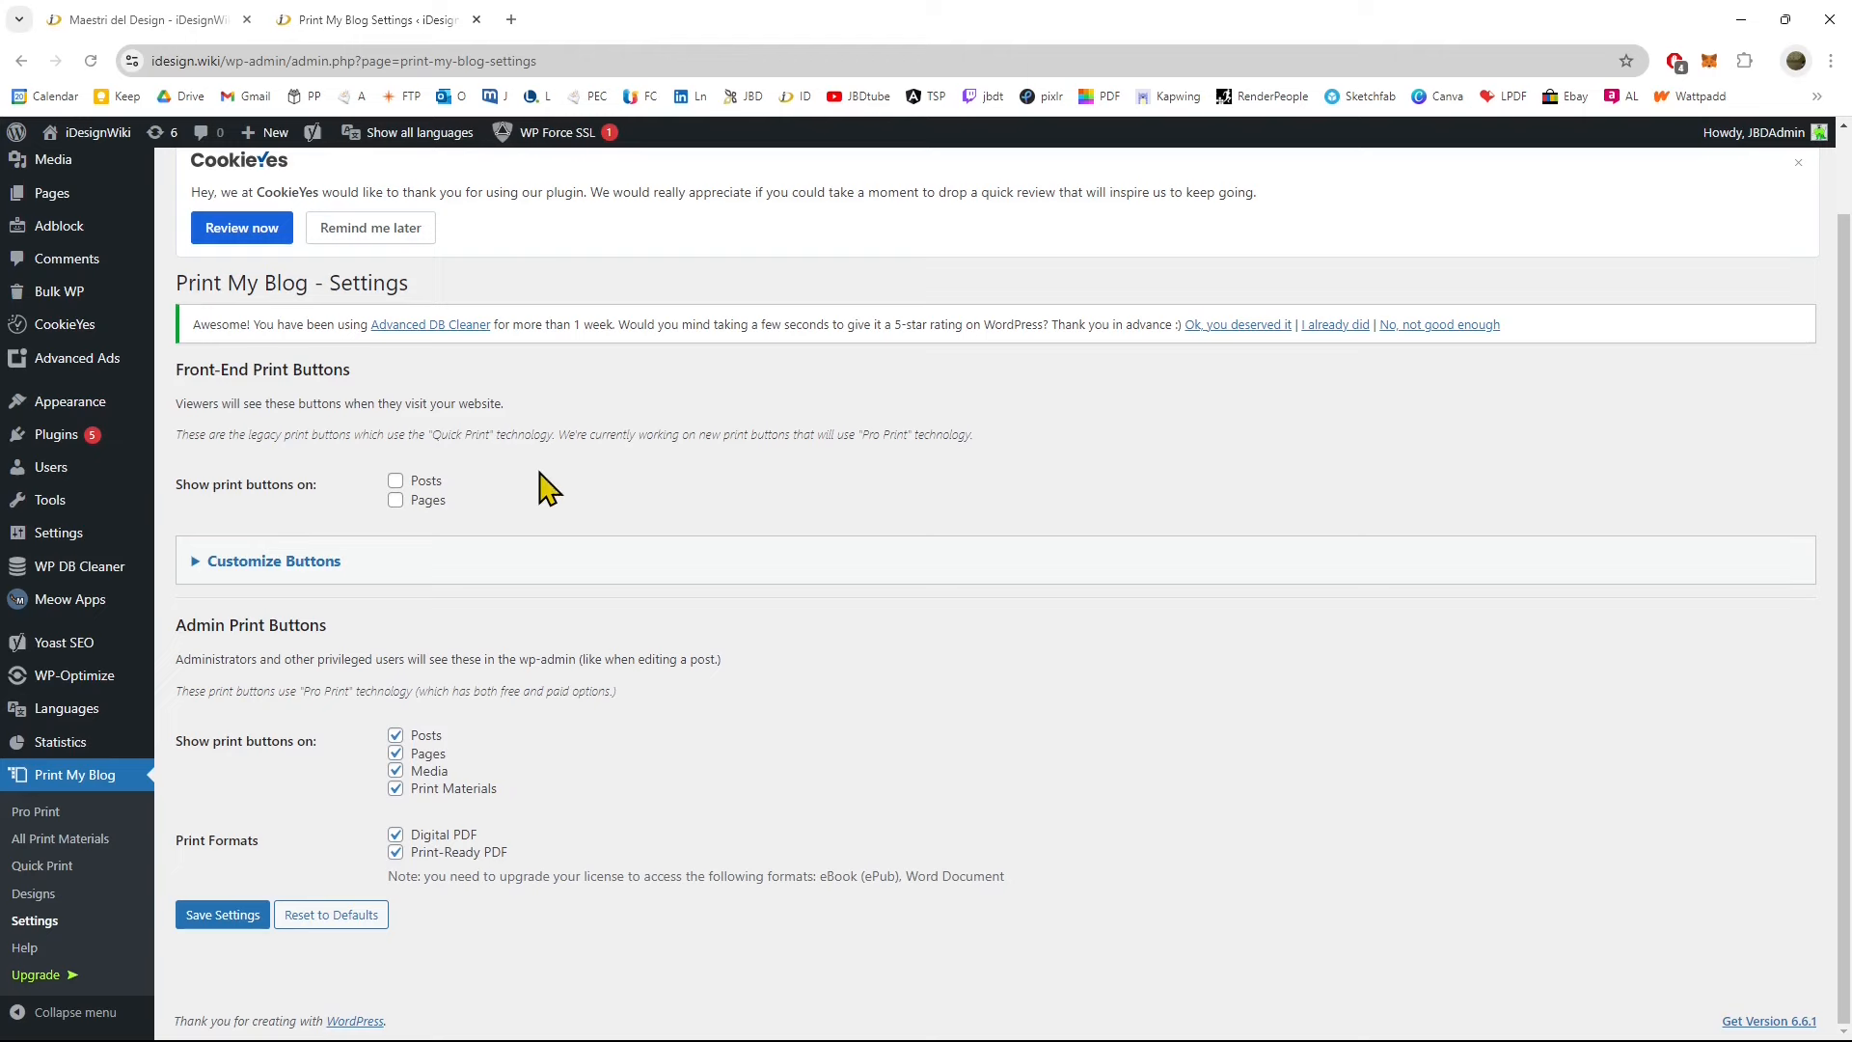
Turn the front-end print buttons on for Posts and Pages, and switch both off again
click(397, 483)
click(396, 501)
drag(192, 371, 386, 371)
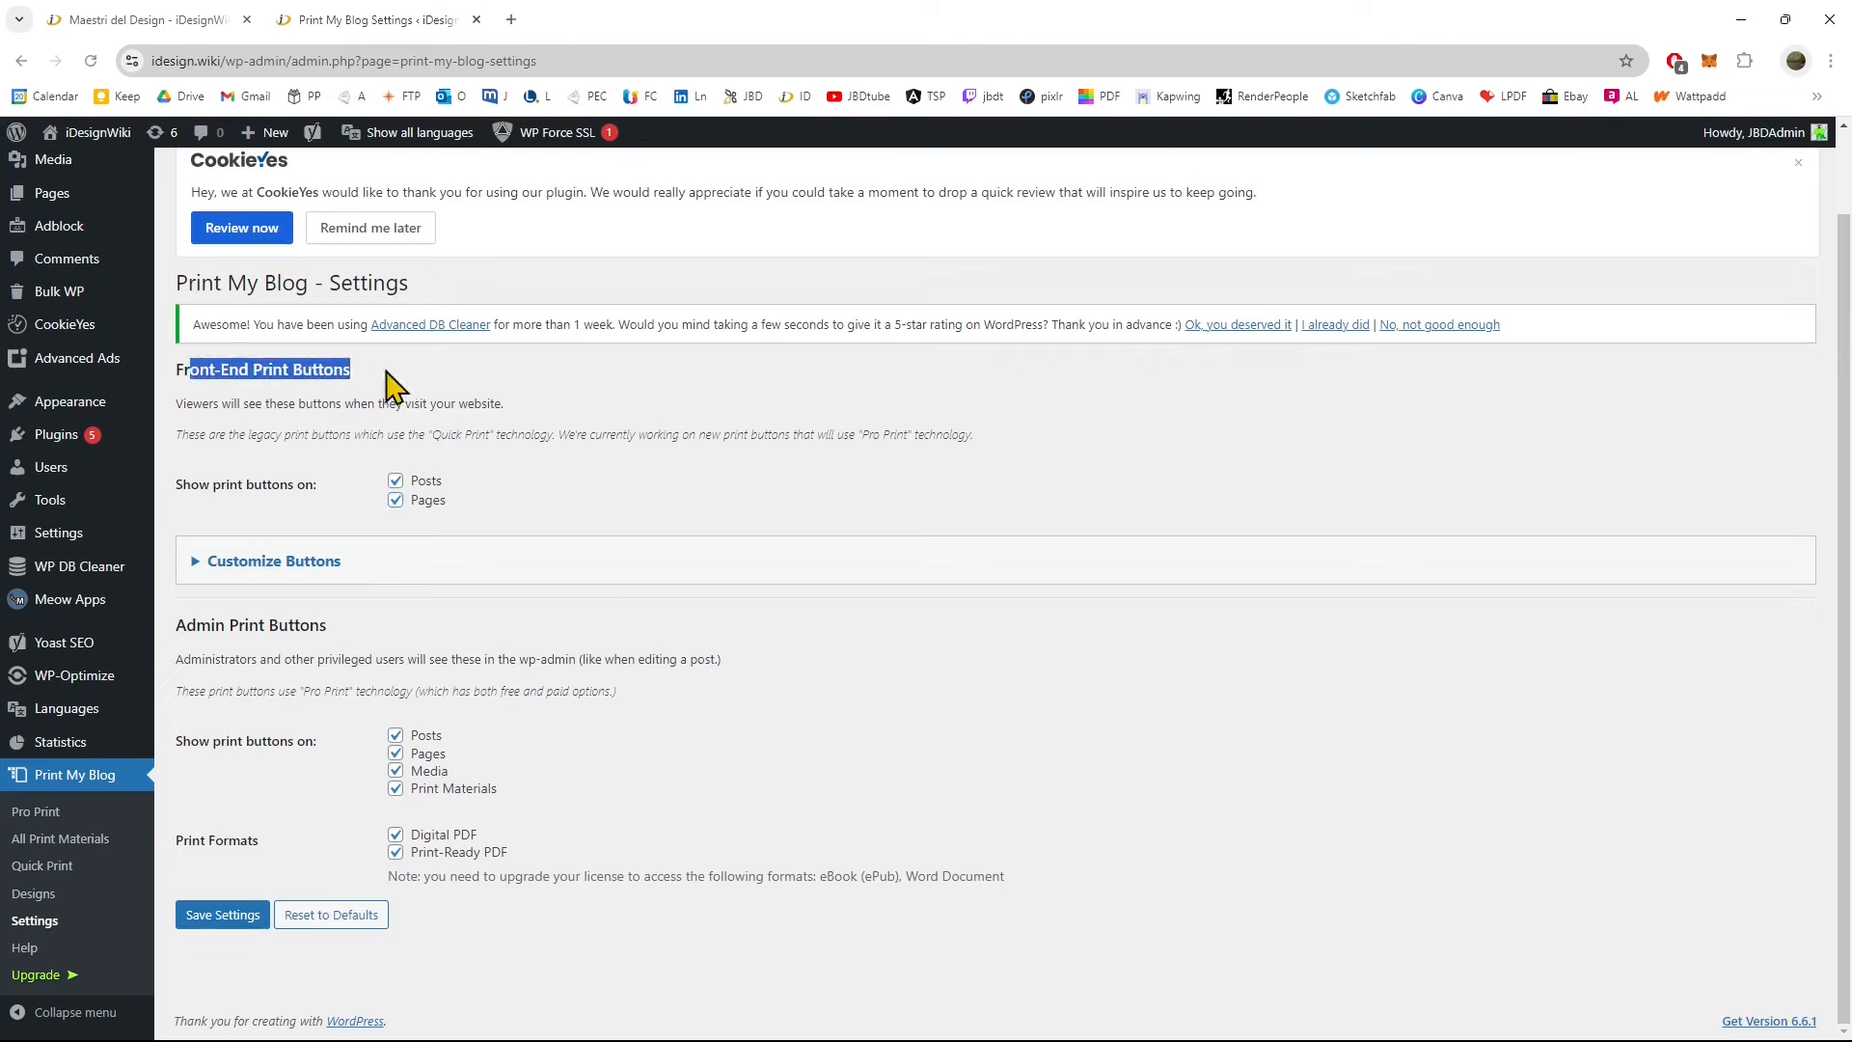
click(396, 480)
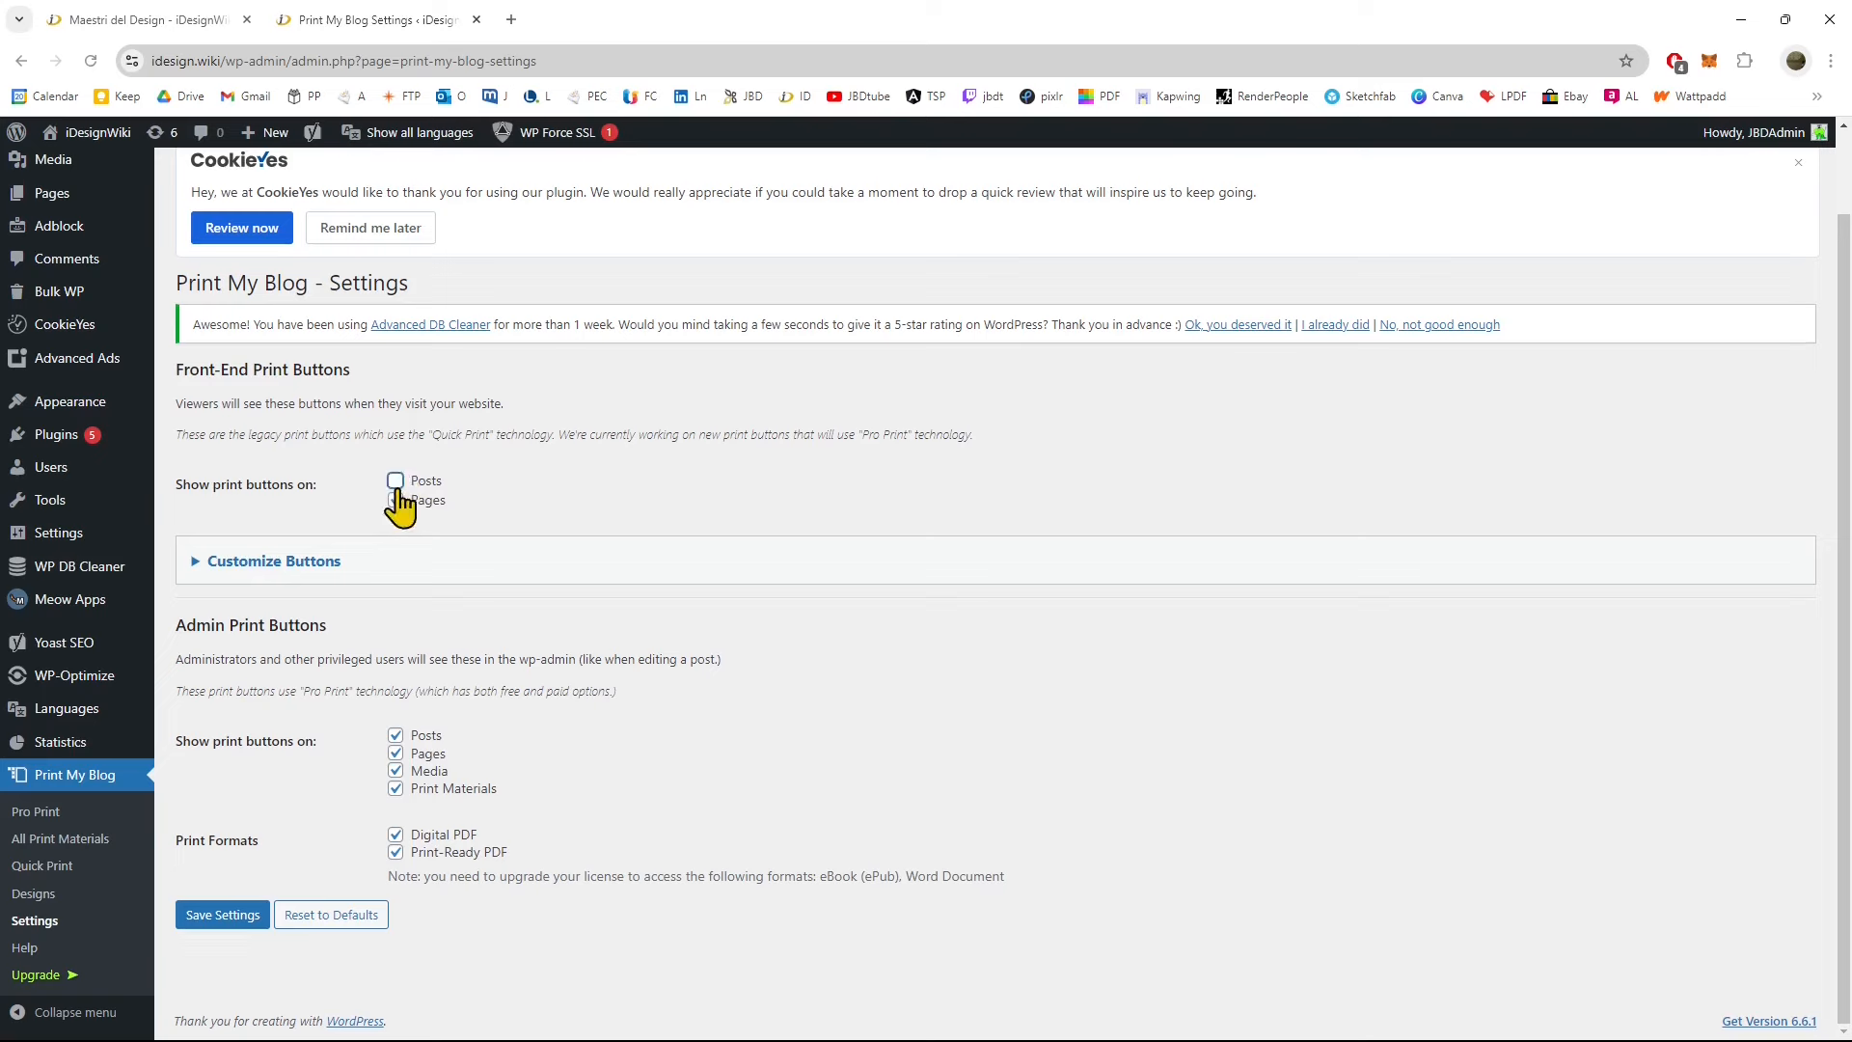
click(396, 500)
Expand the front-end button customization and review its print formats and the admin print button options
click(184, 569)
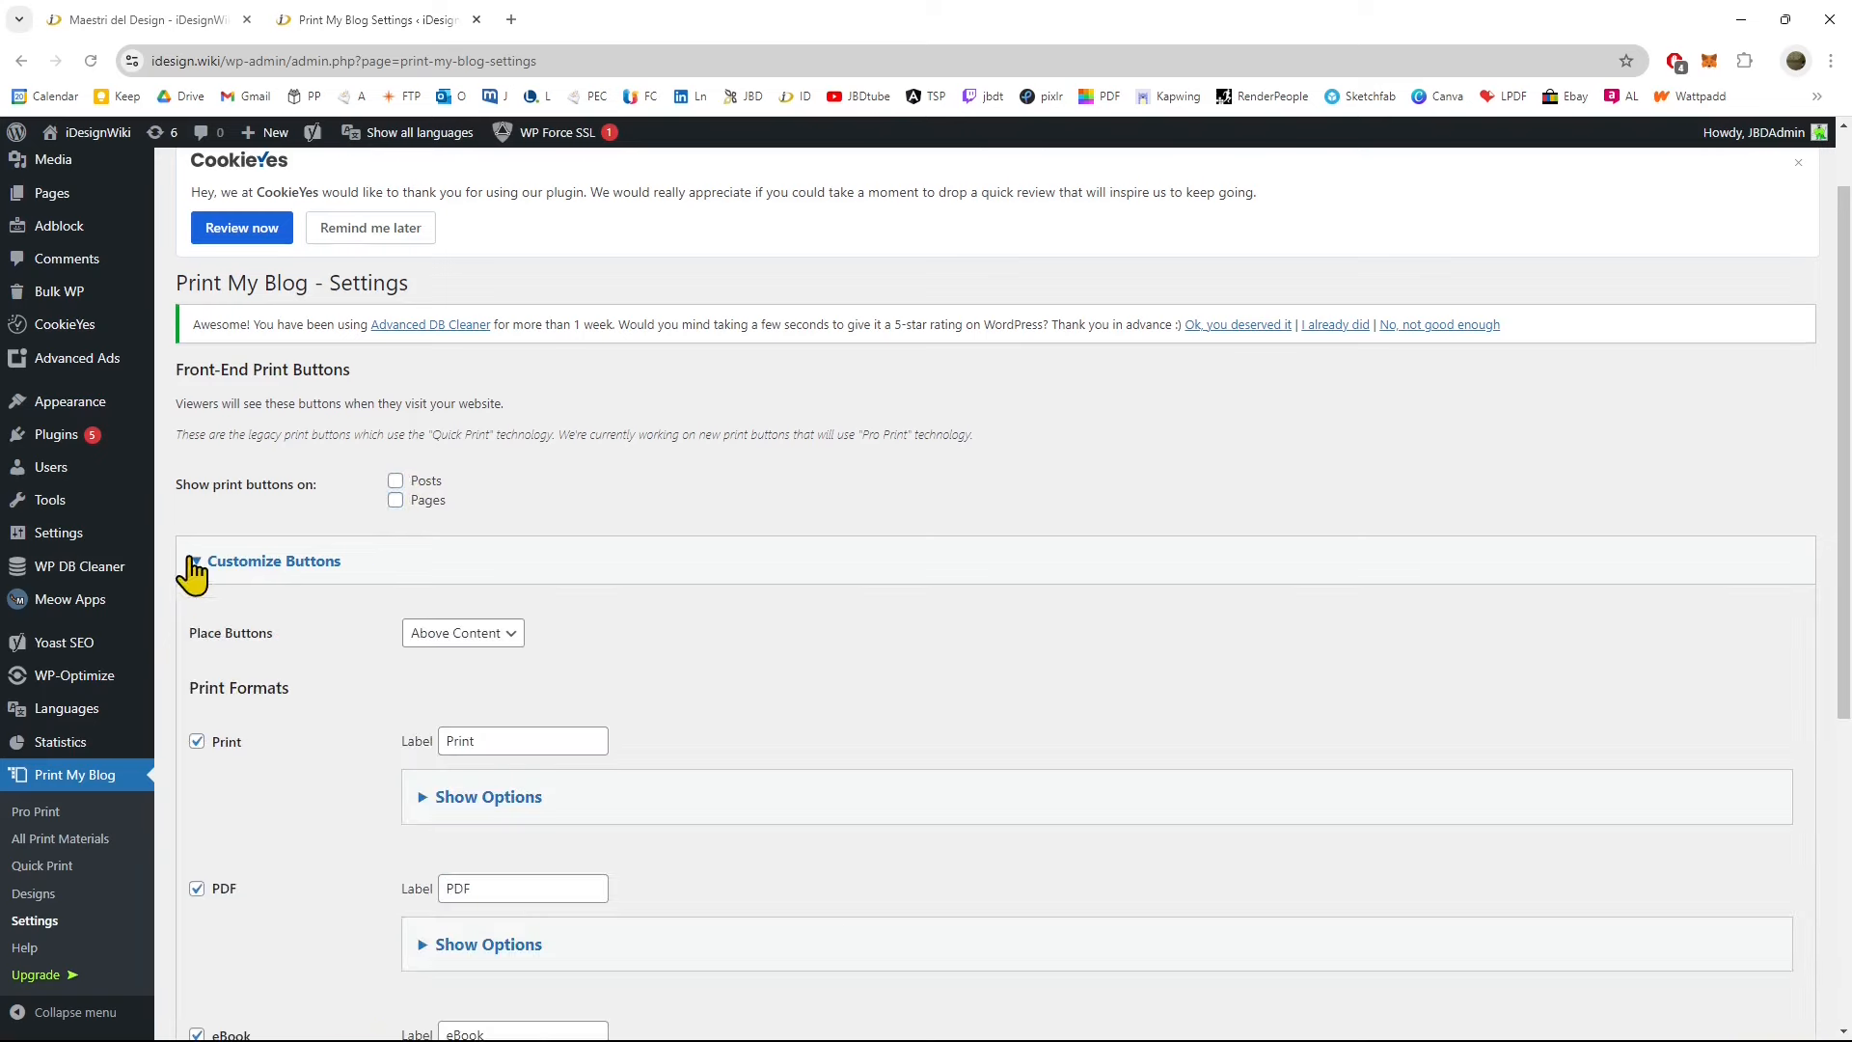
scroll(723, 714, down, 2)
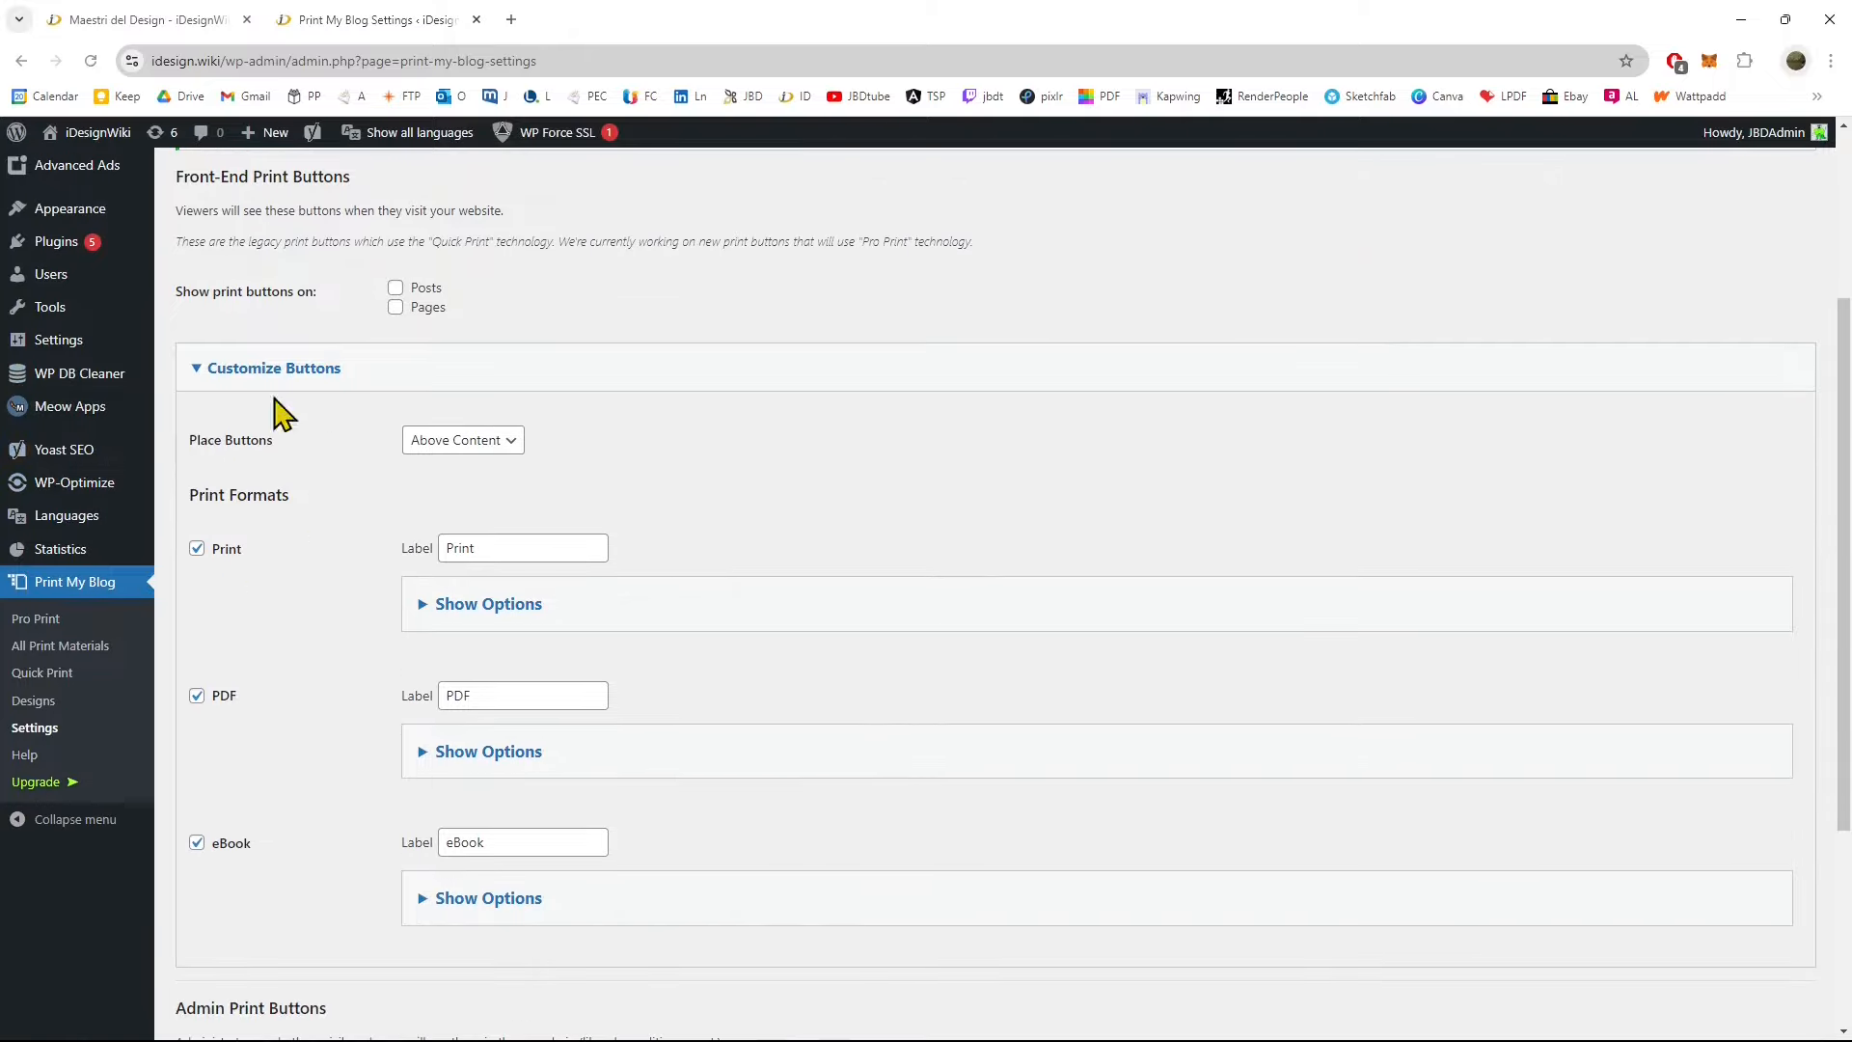
scroll(386, 482, down, 3)
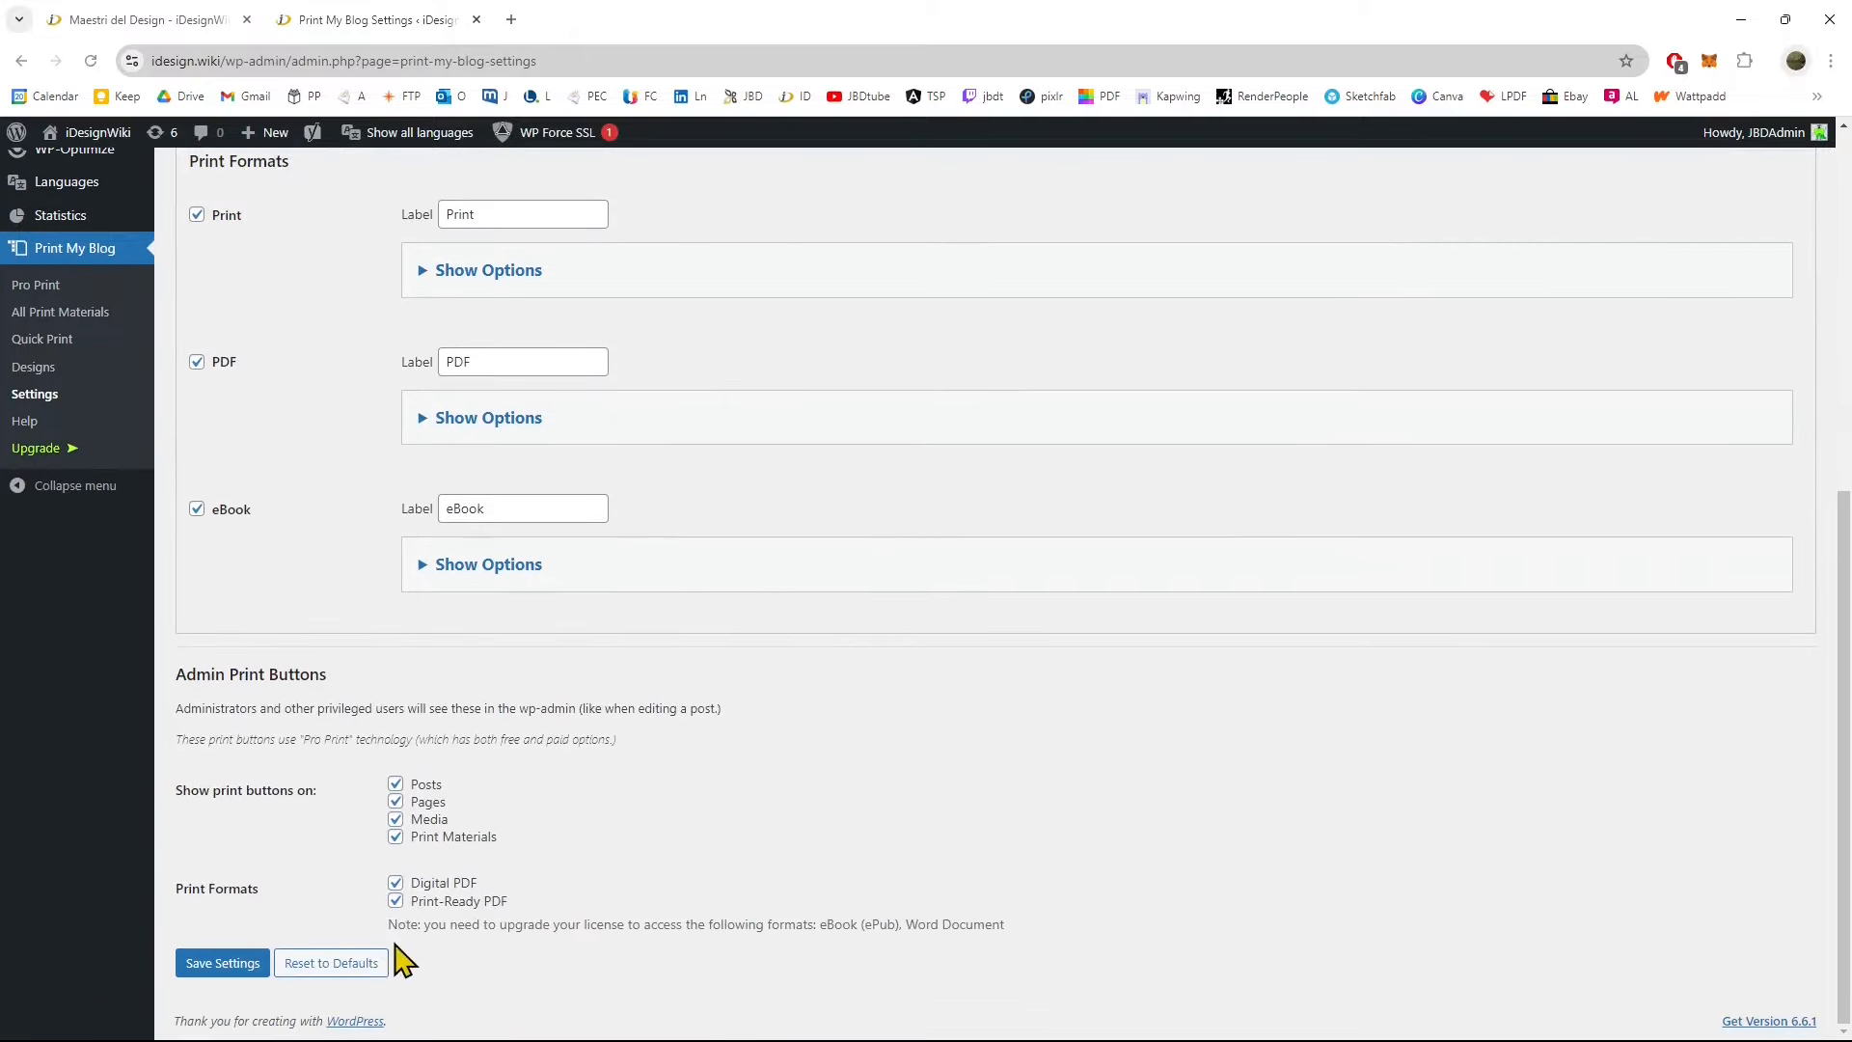
scroll(328, 733, up, 5)
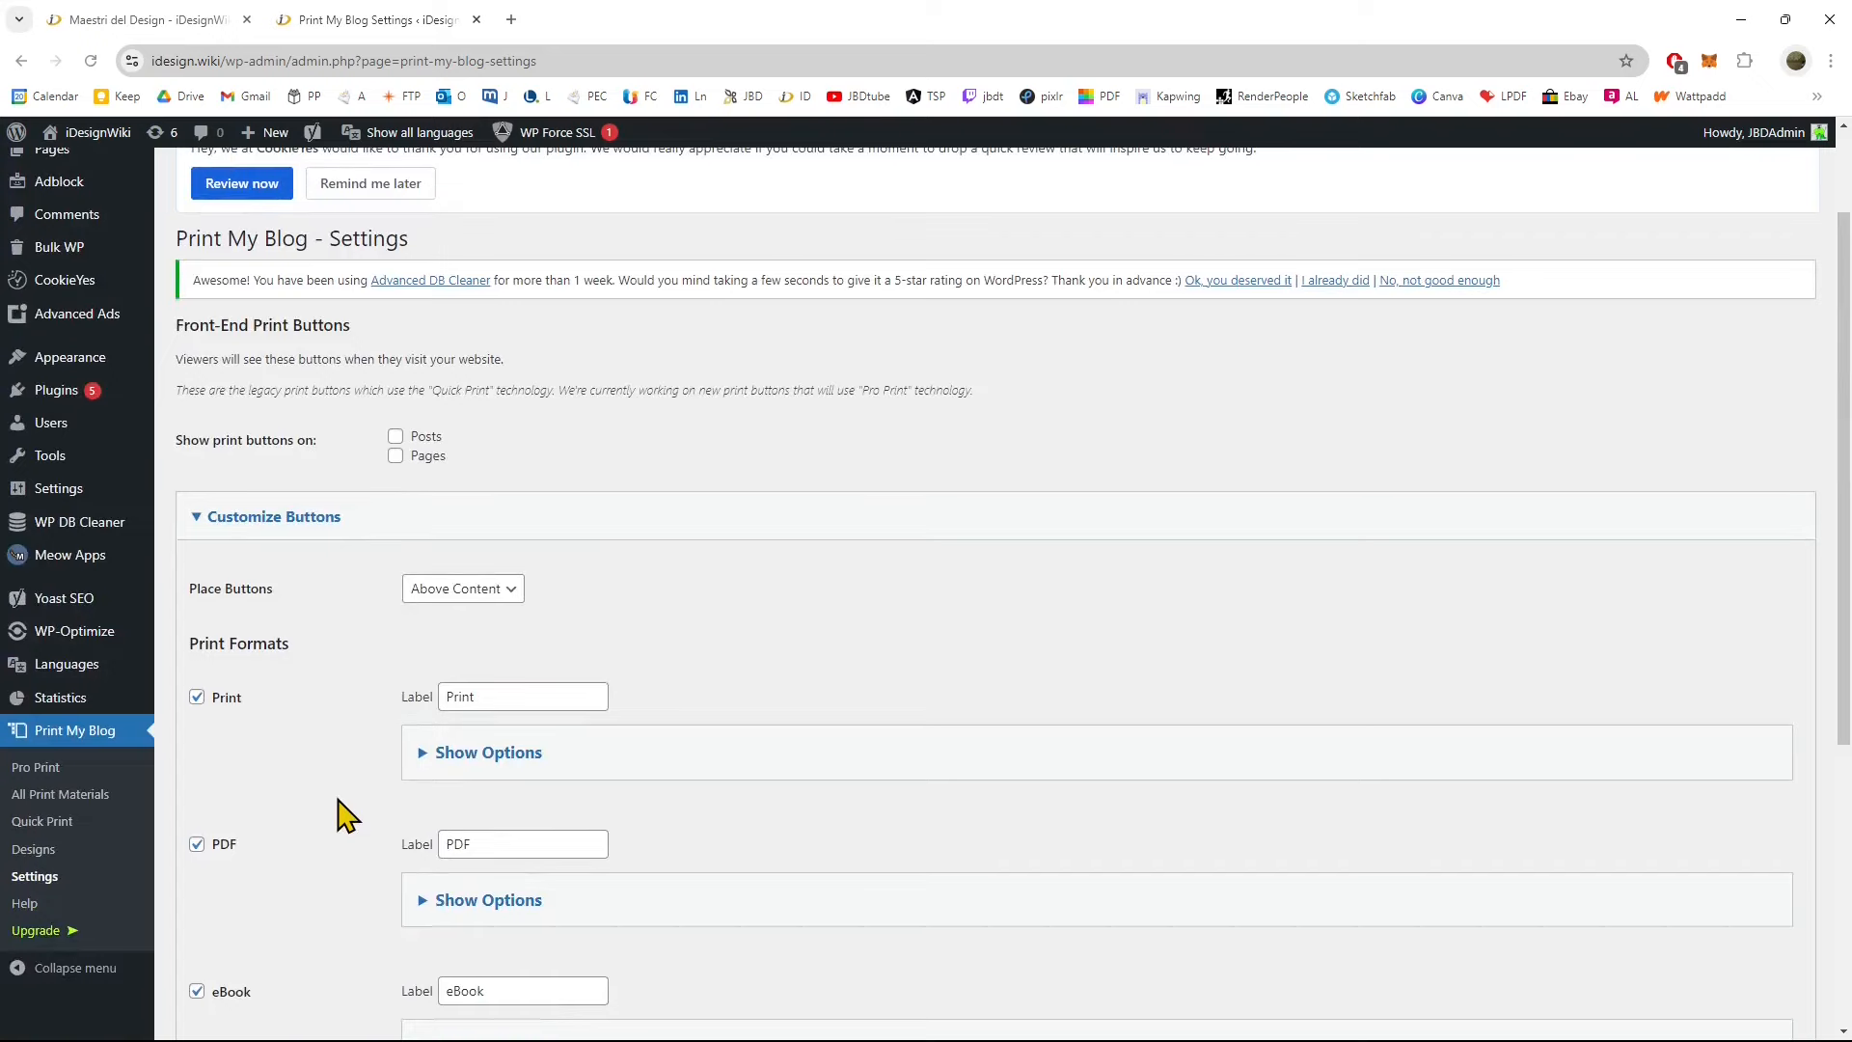
scroll(342, 815, down, 5)
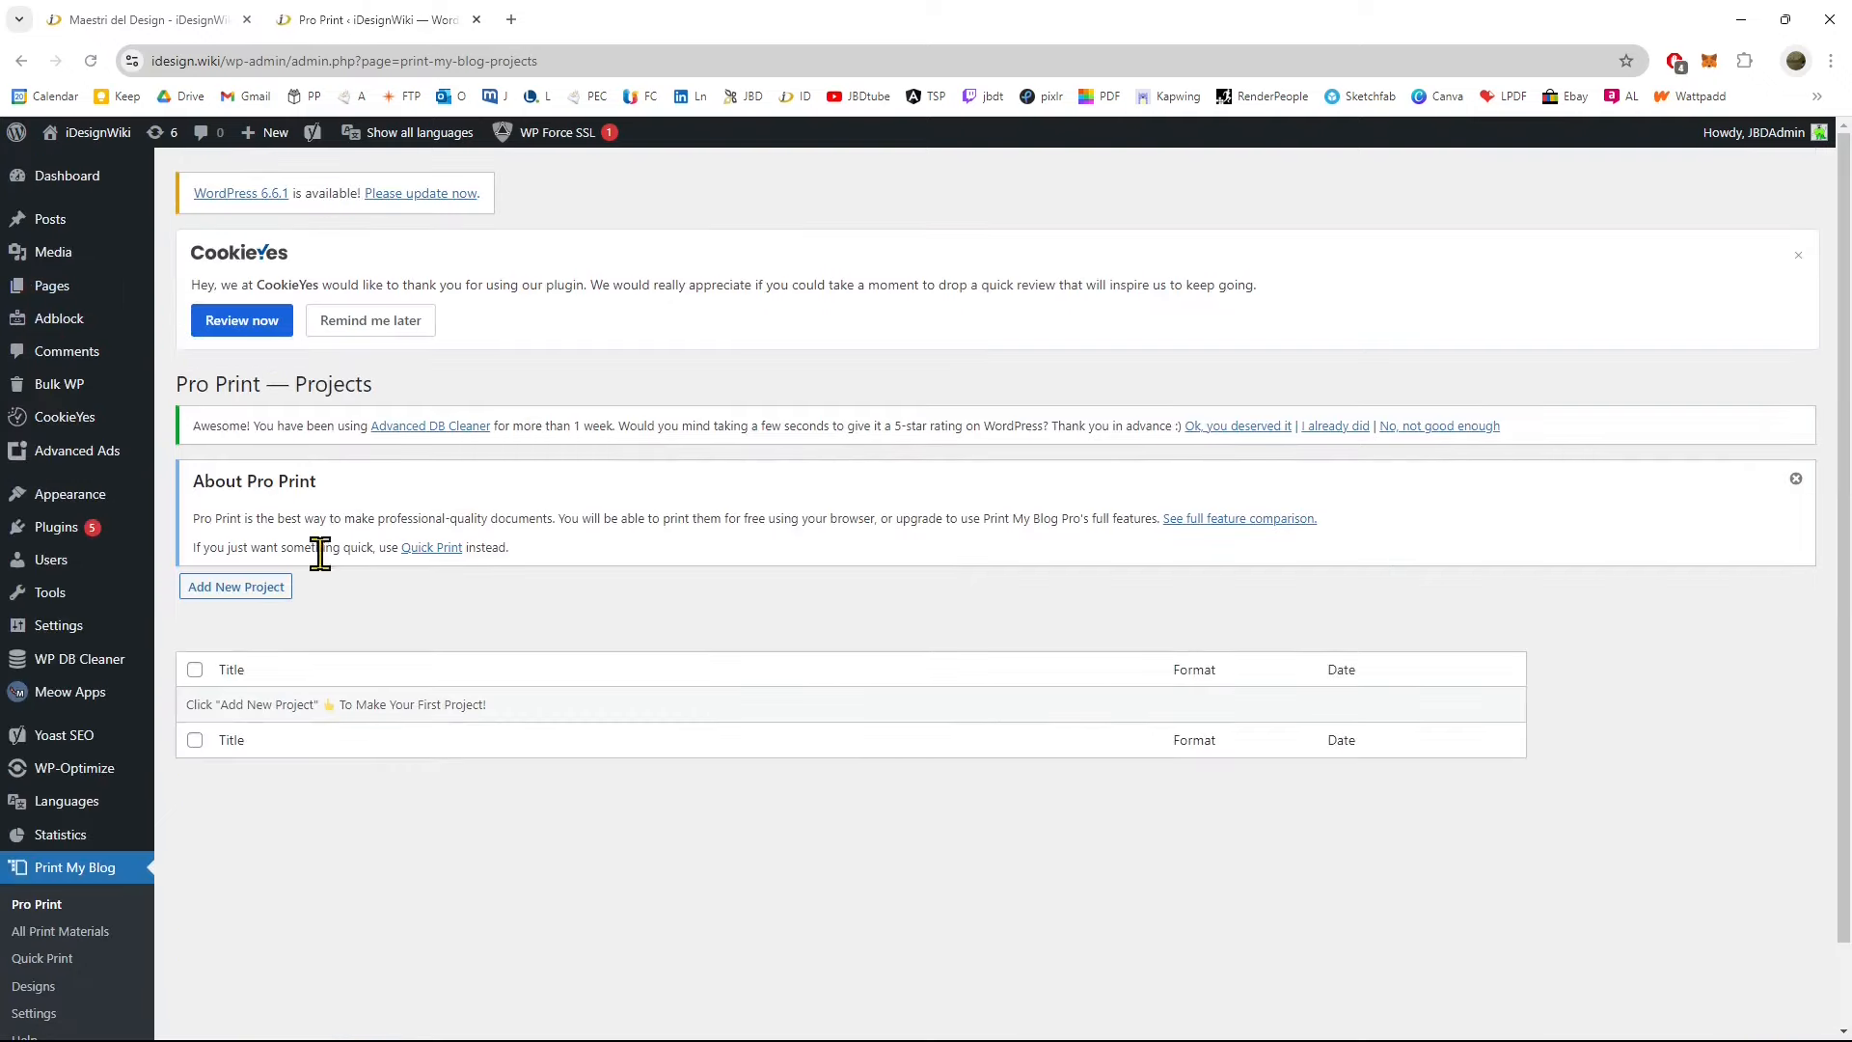
Create a Pro Print project titled "Blog Printed" in Digital PDF format and use the Buurma Whitepaper design
click(231, 589)
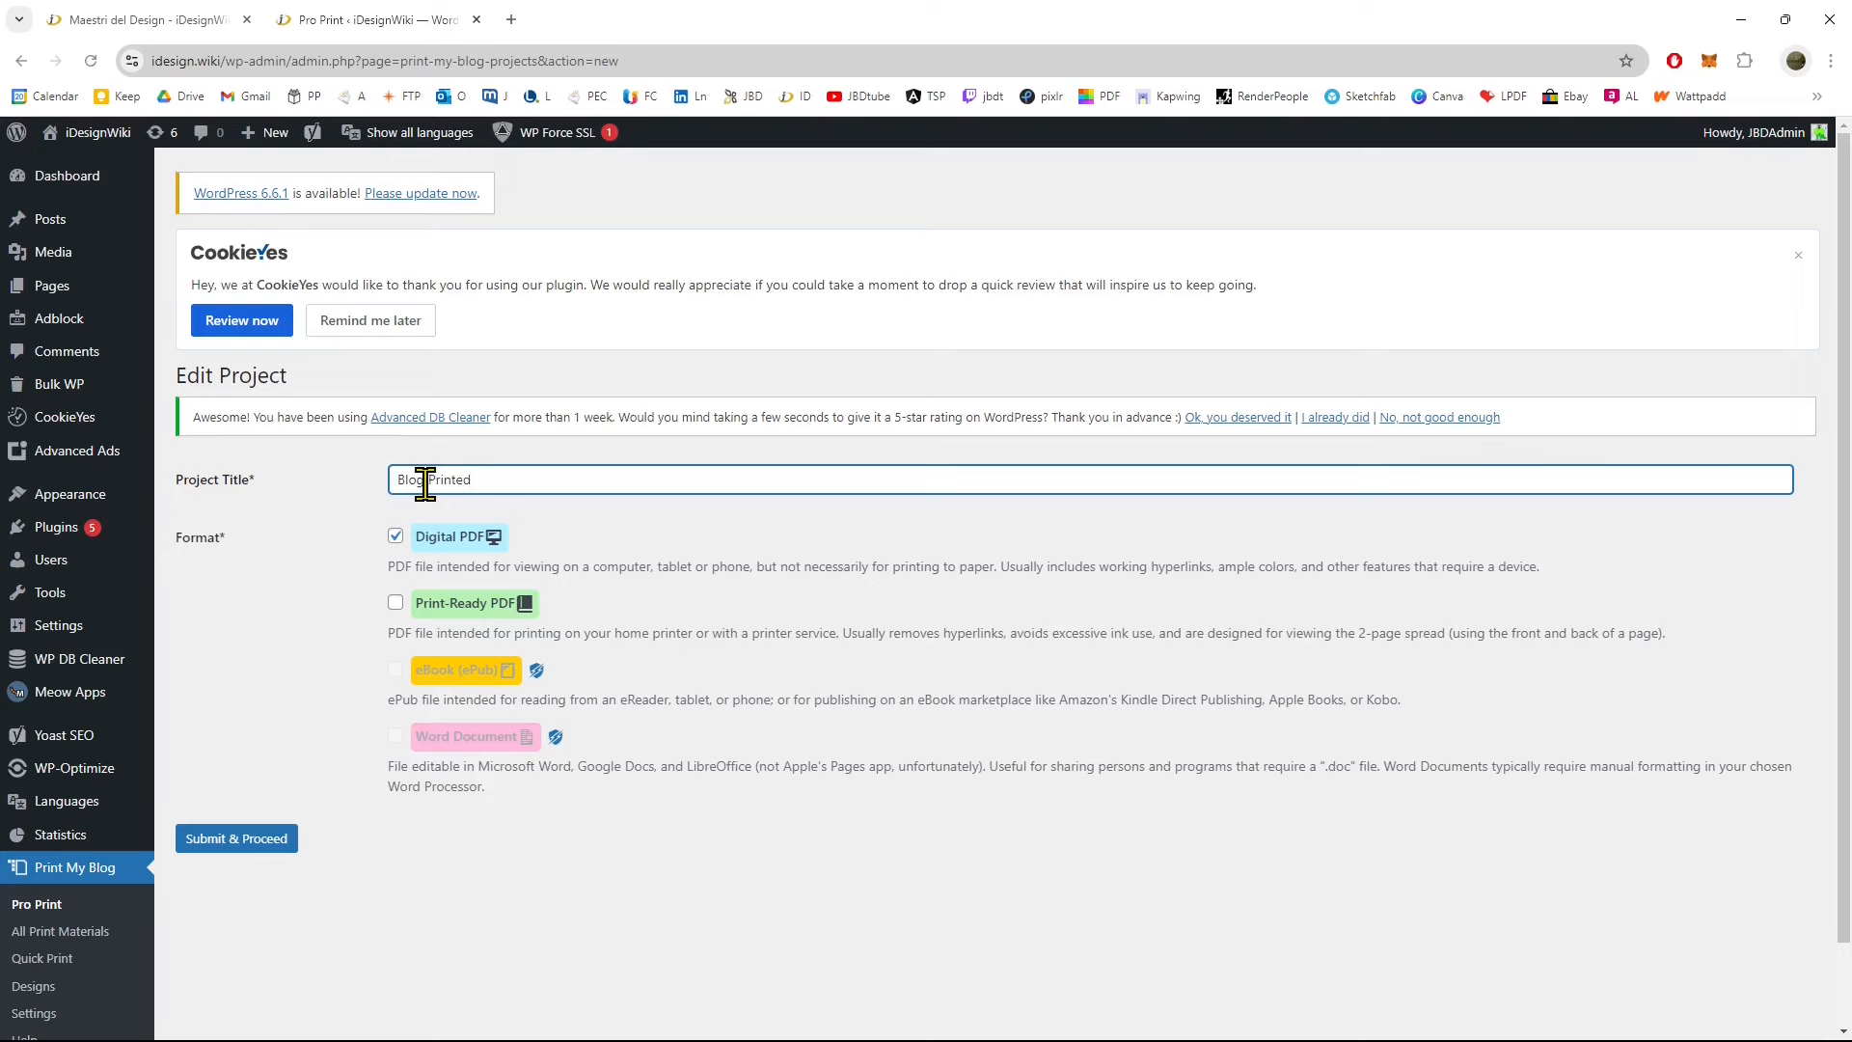
click(258, 846)
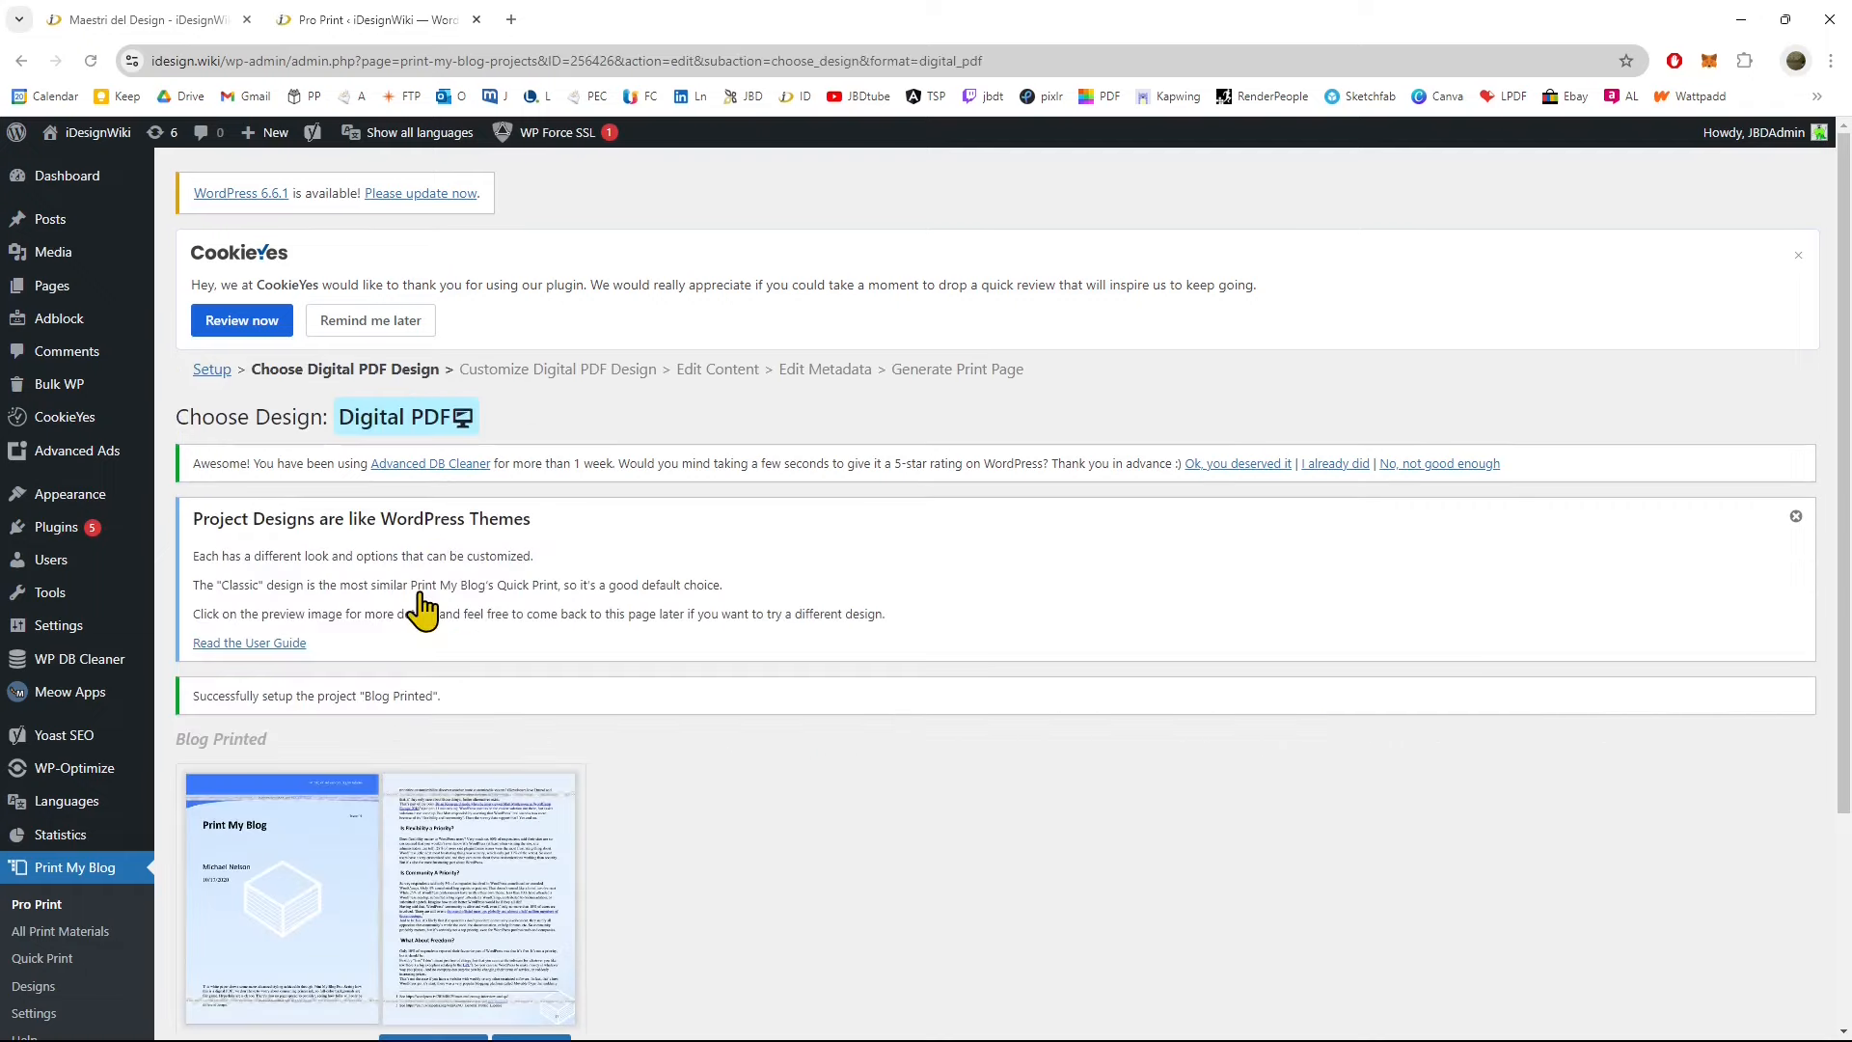
scroll(430, 504, down, 2)
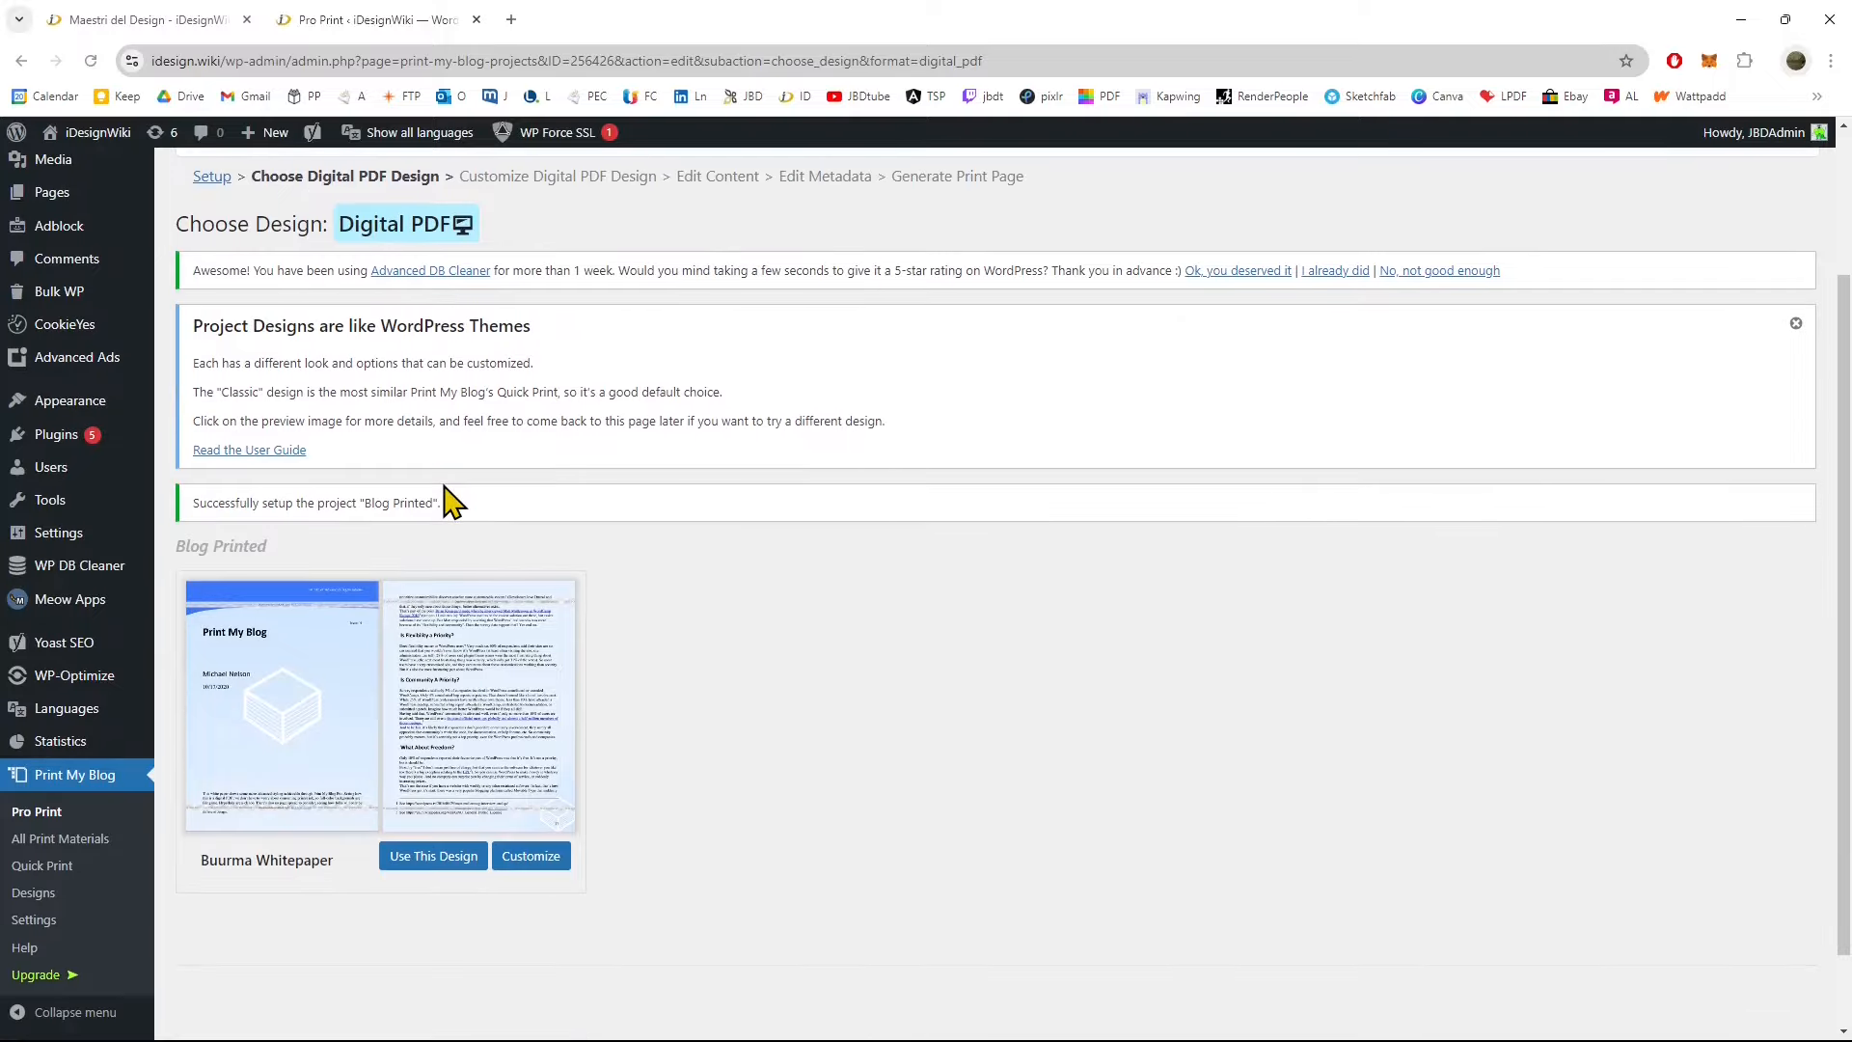
scroll(447, 503, down, 1)
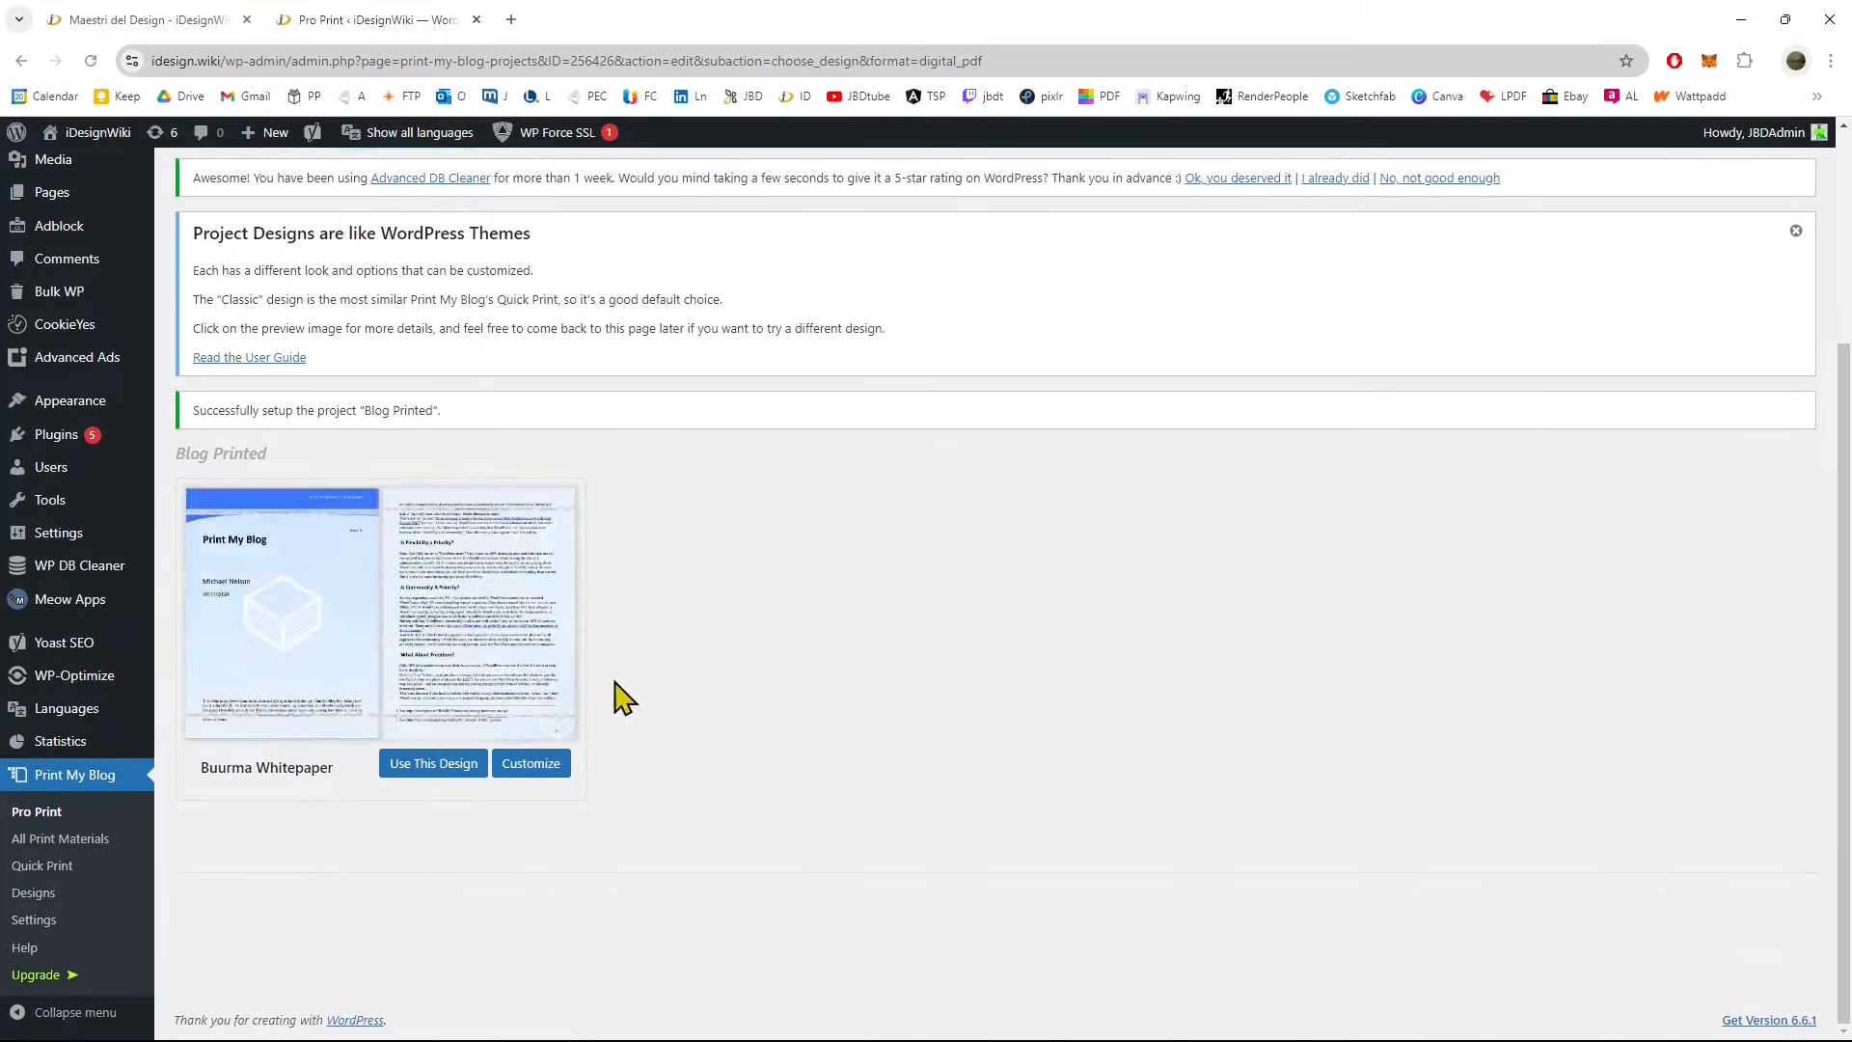
click(432, 767)
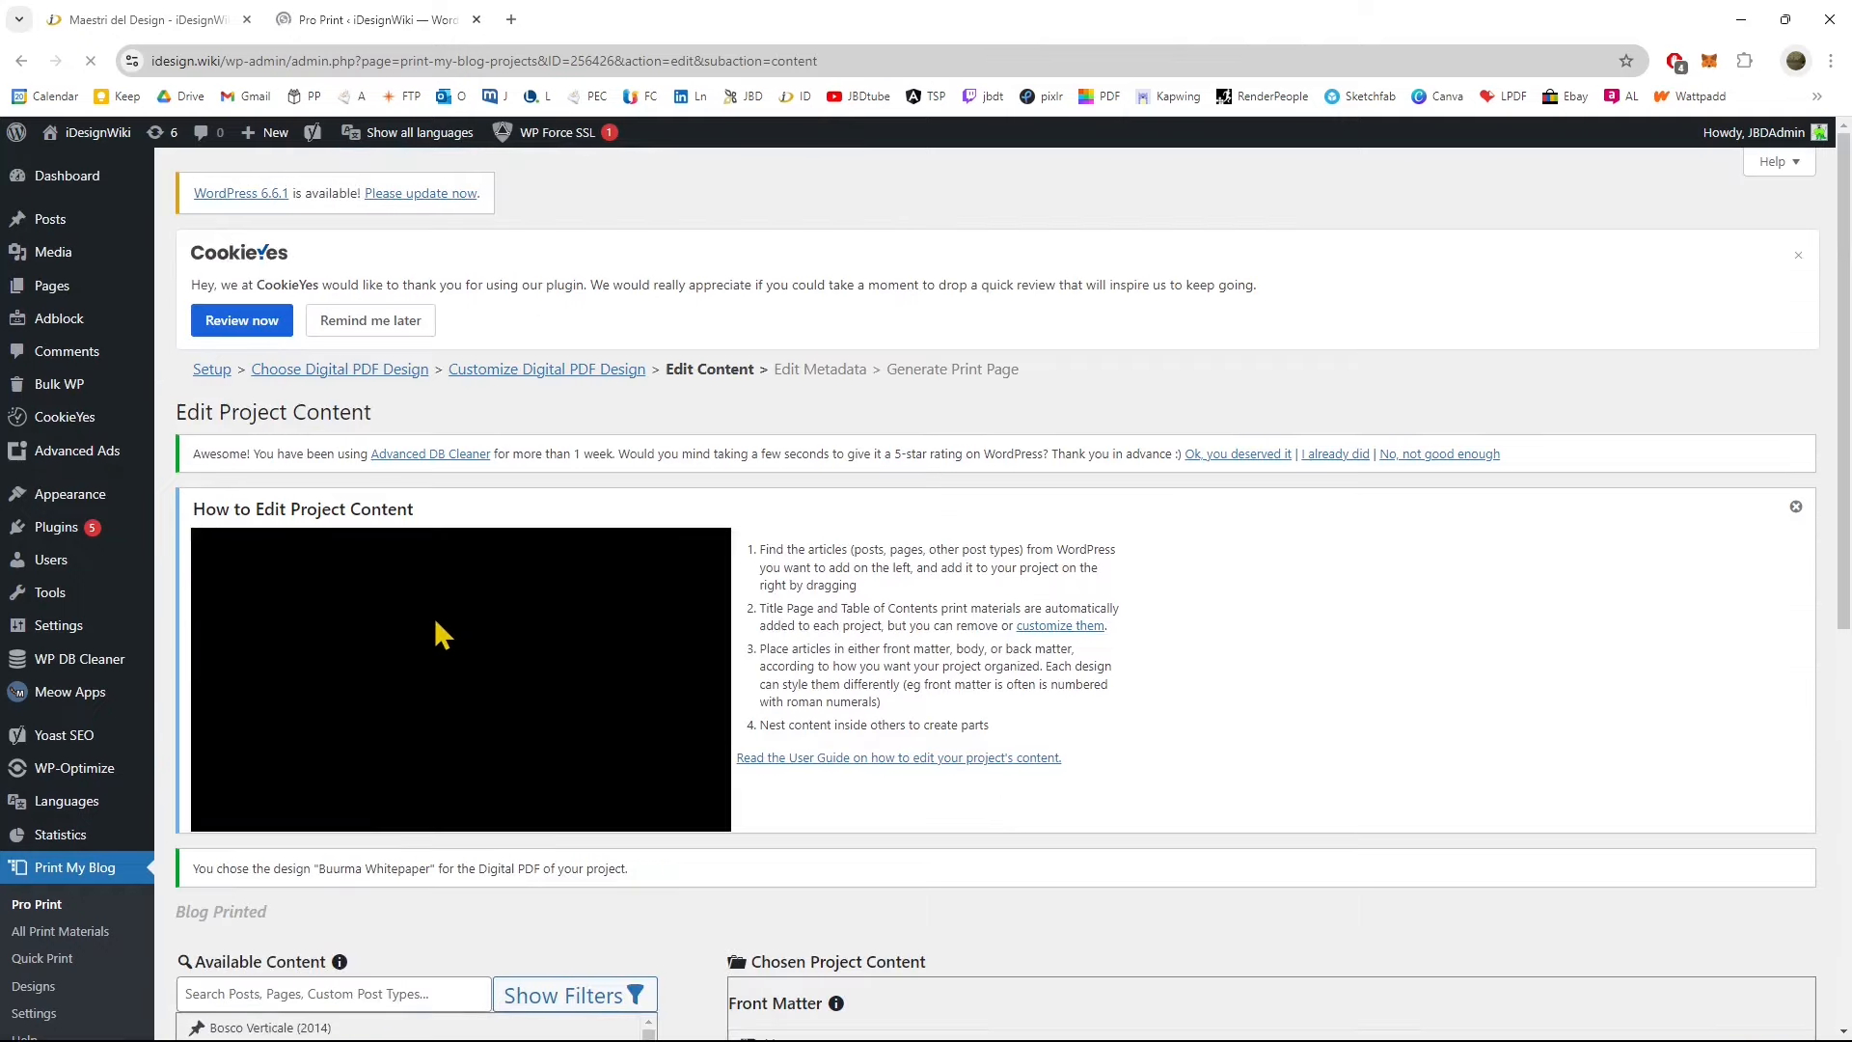
Examine the project content page, including the editing guide, the list of available posts and the chosen content sections
scroll(1240, 662, down, 4)
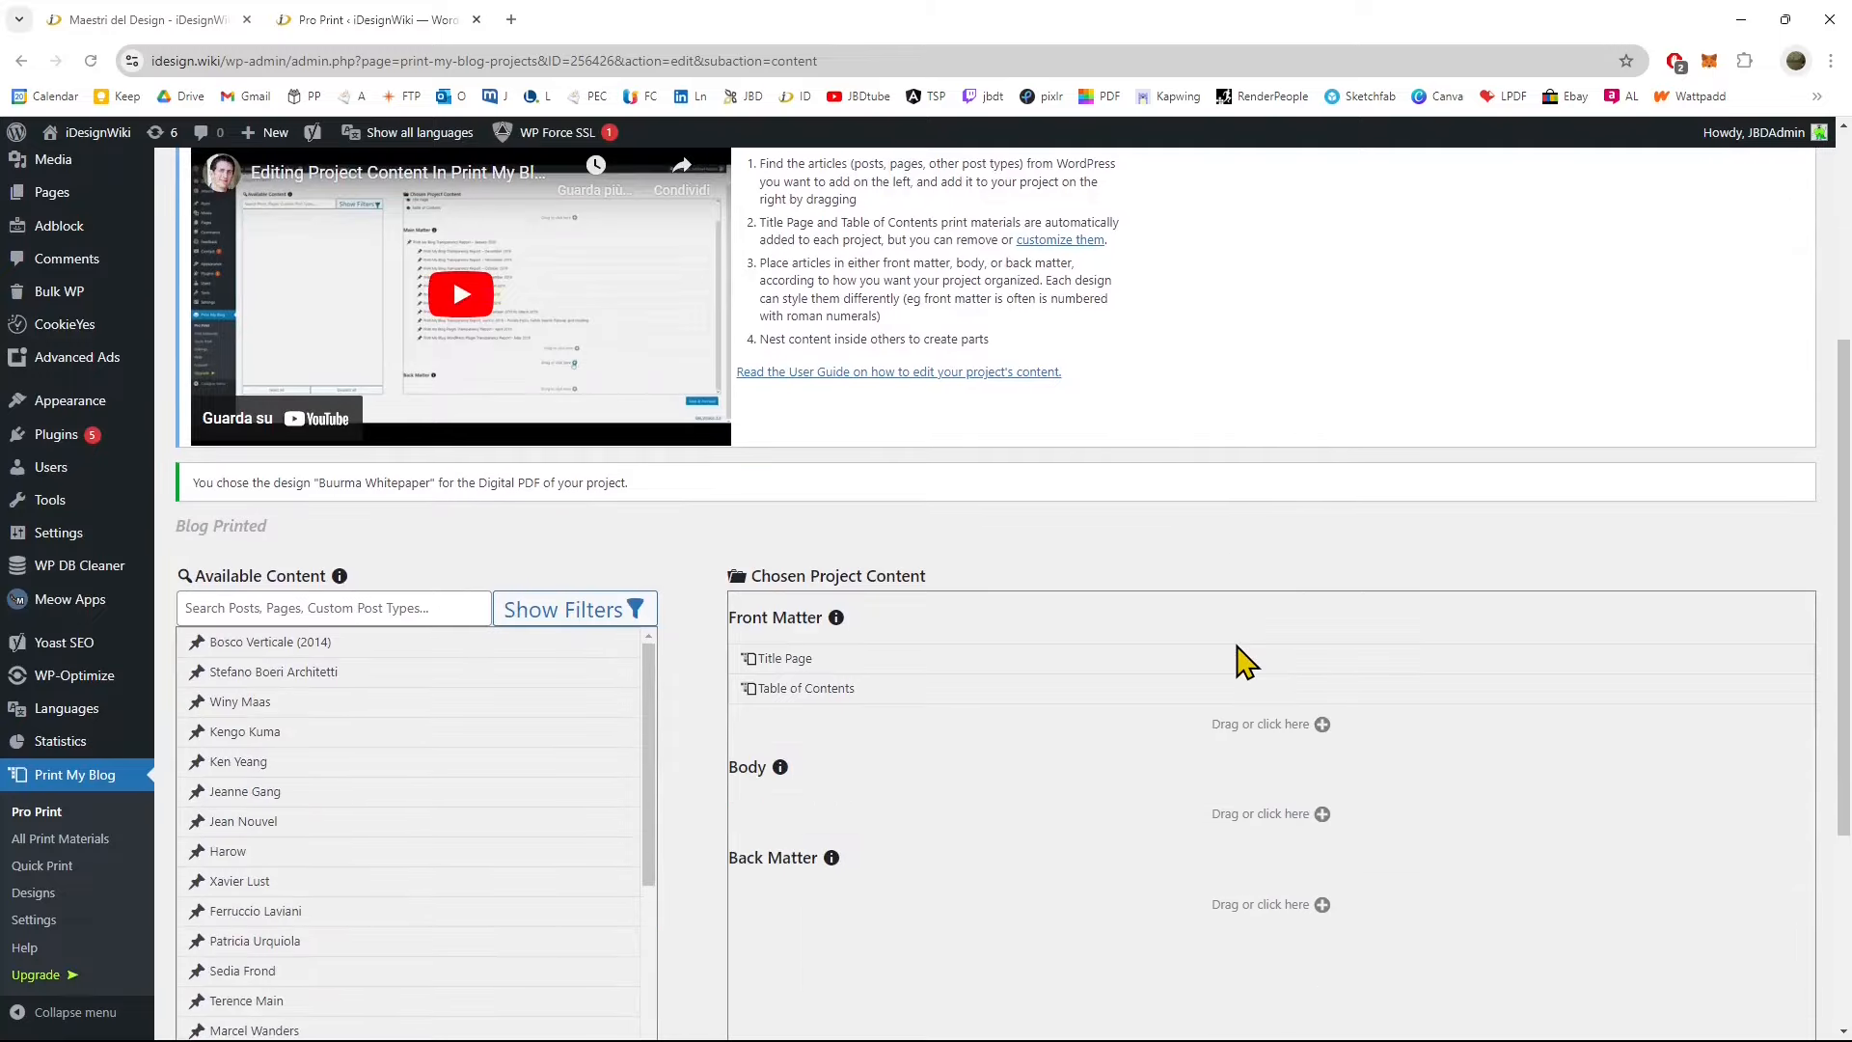
scroll(1013, 691, down, 2)
scroll(843, 628, up, 5)
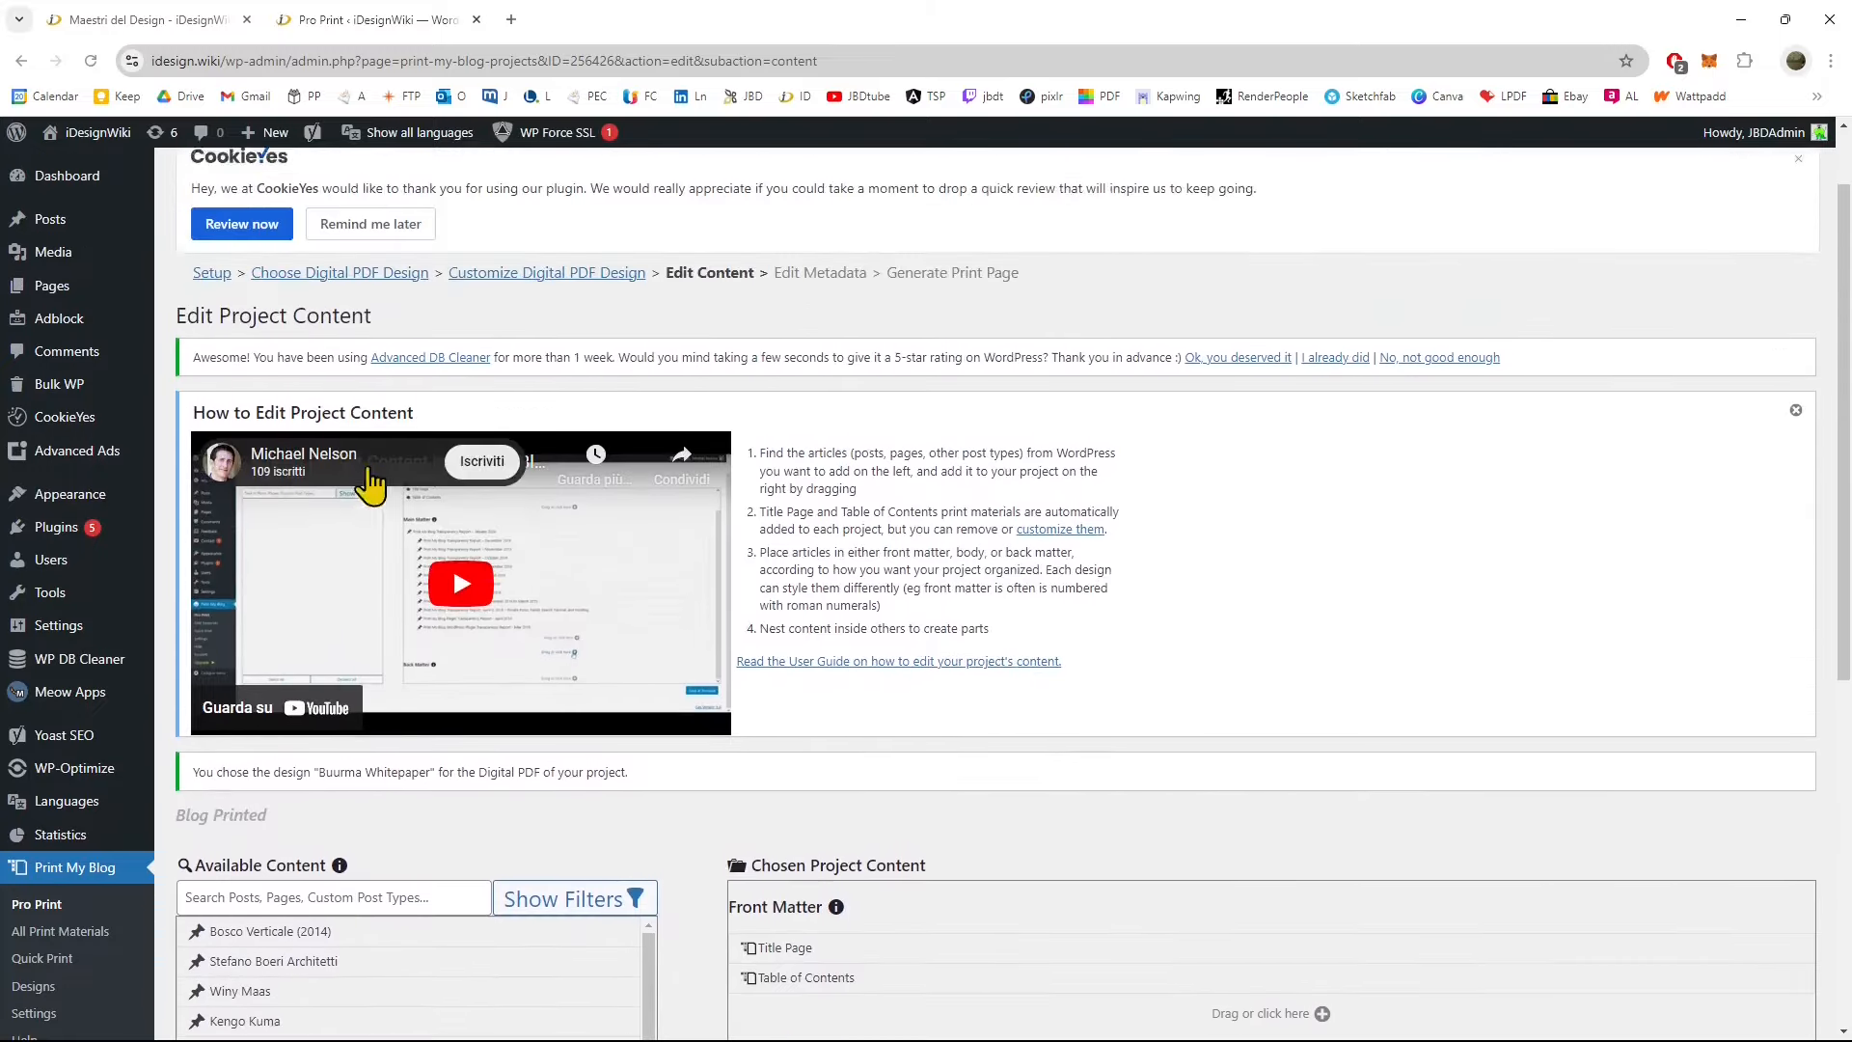
scroll(370, 485, up, 1)
scroll(473, 714, down, 1)
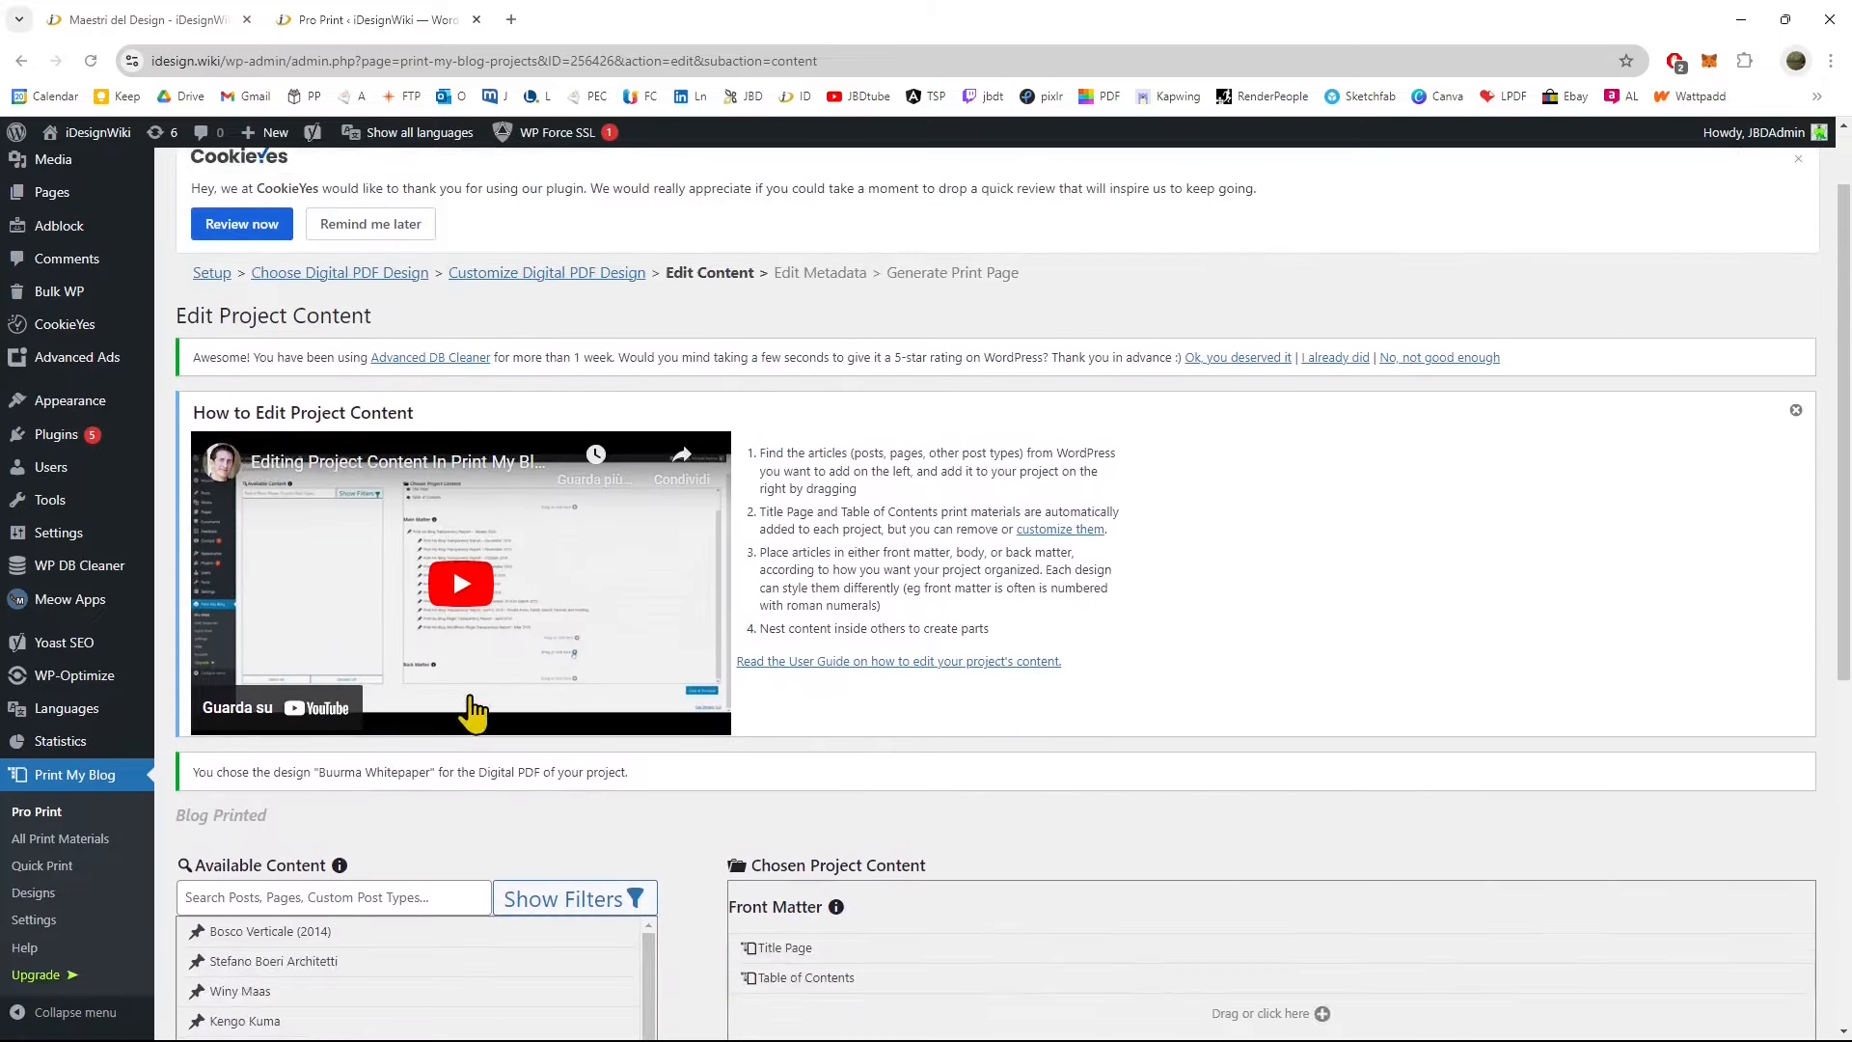
scroll(471, 712, down, 7)
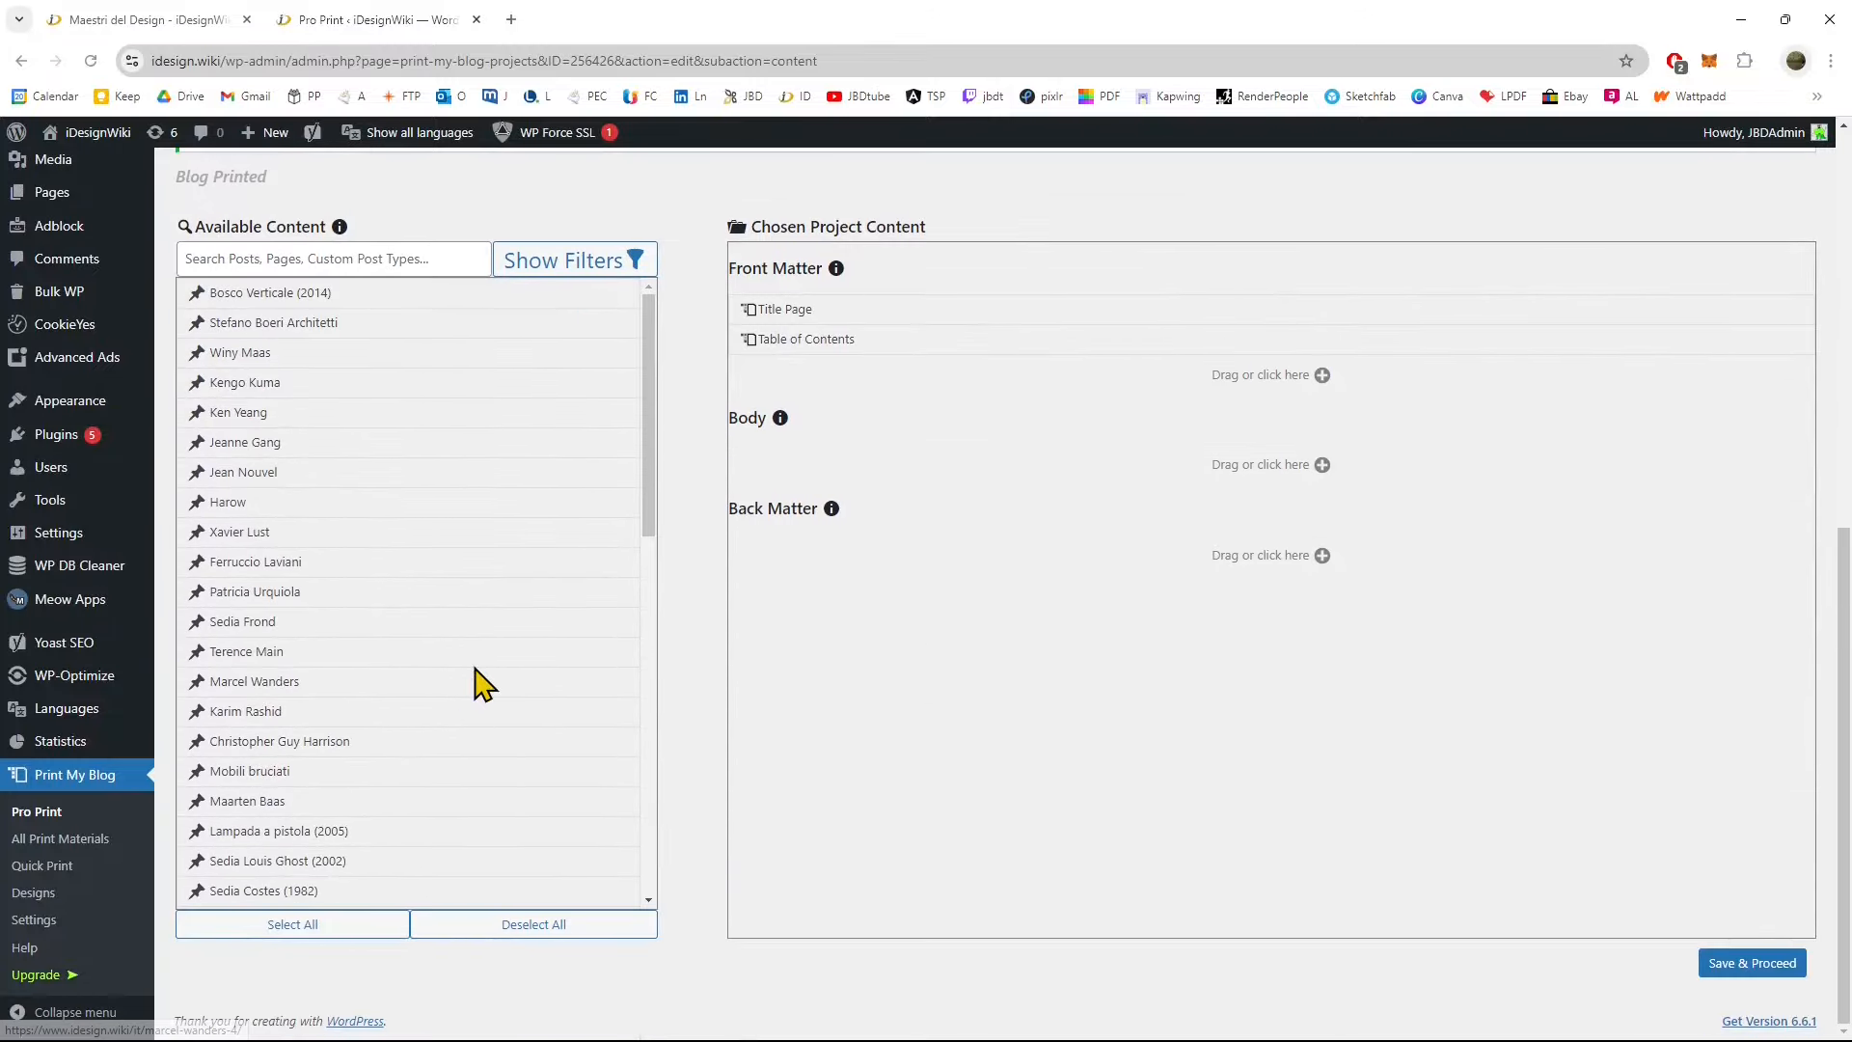
scroll(475, 676, down, 7)
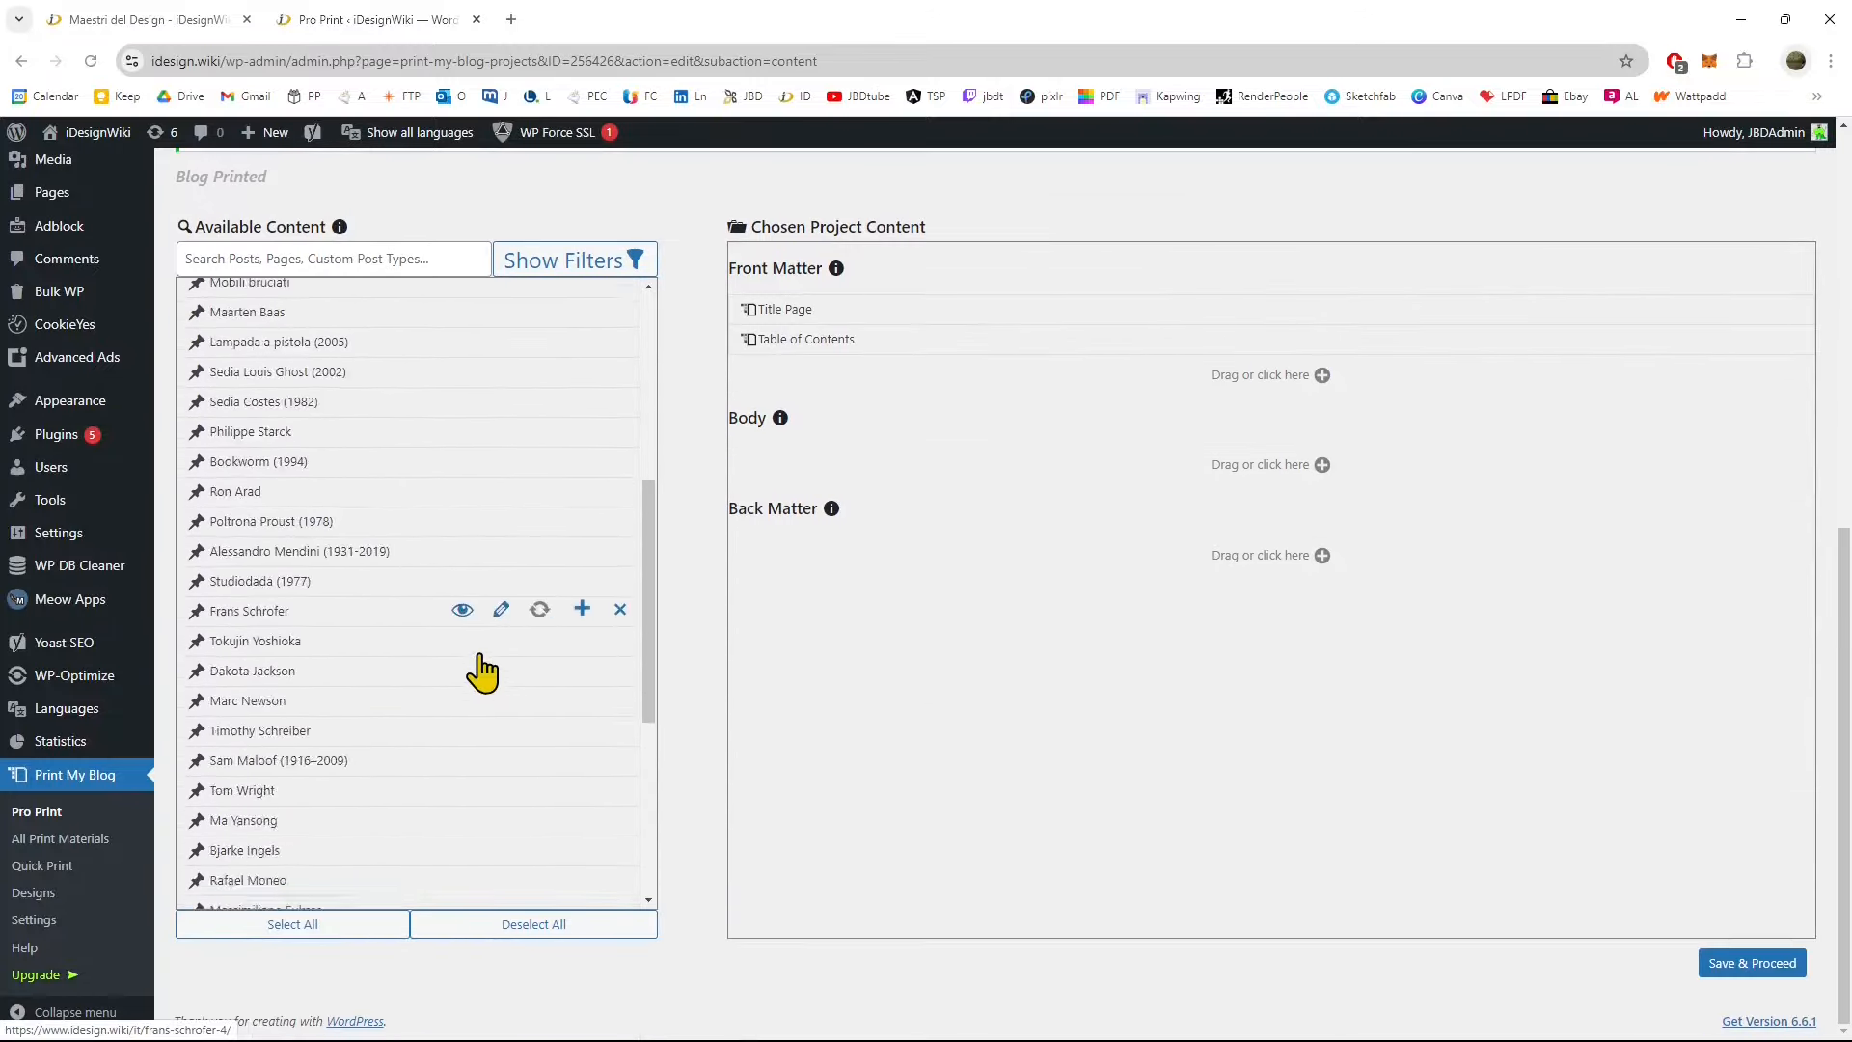
scroll(482, 663, up, 7)
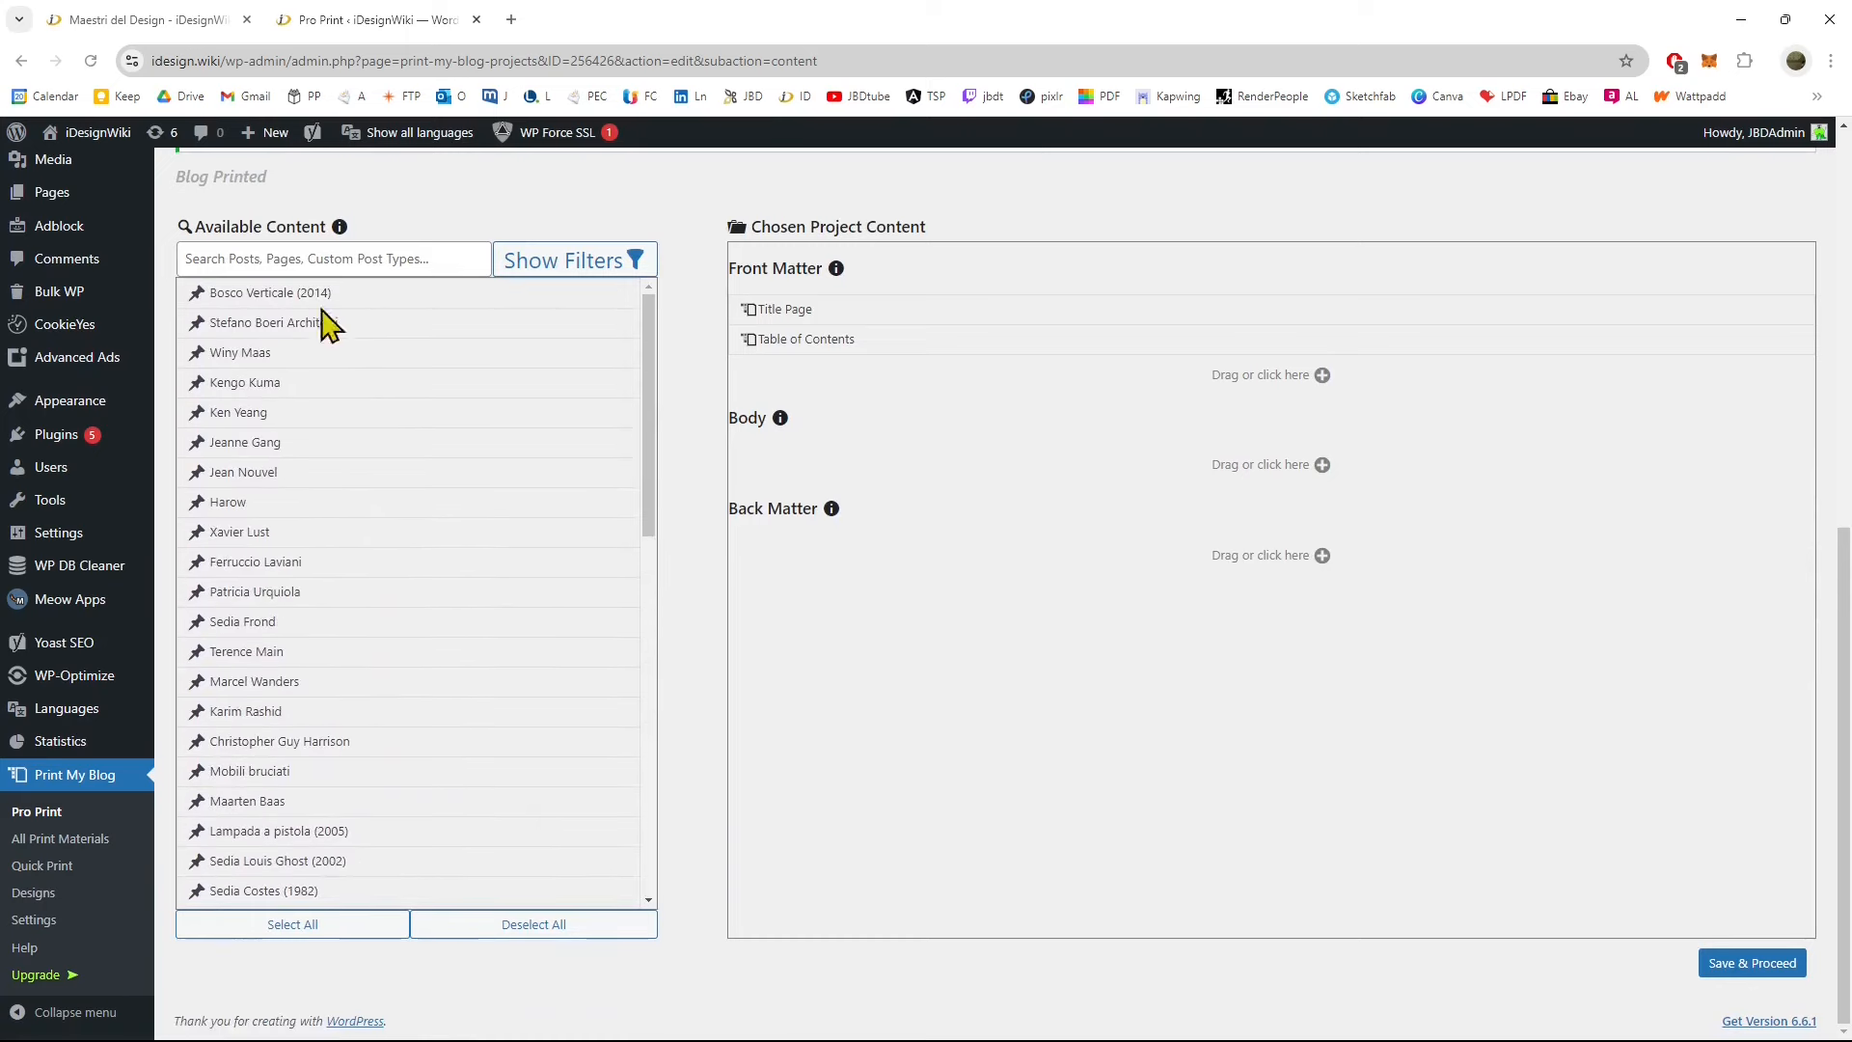
scroll(366, 405, down, 2)
scroll(381, 439, down, 9)
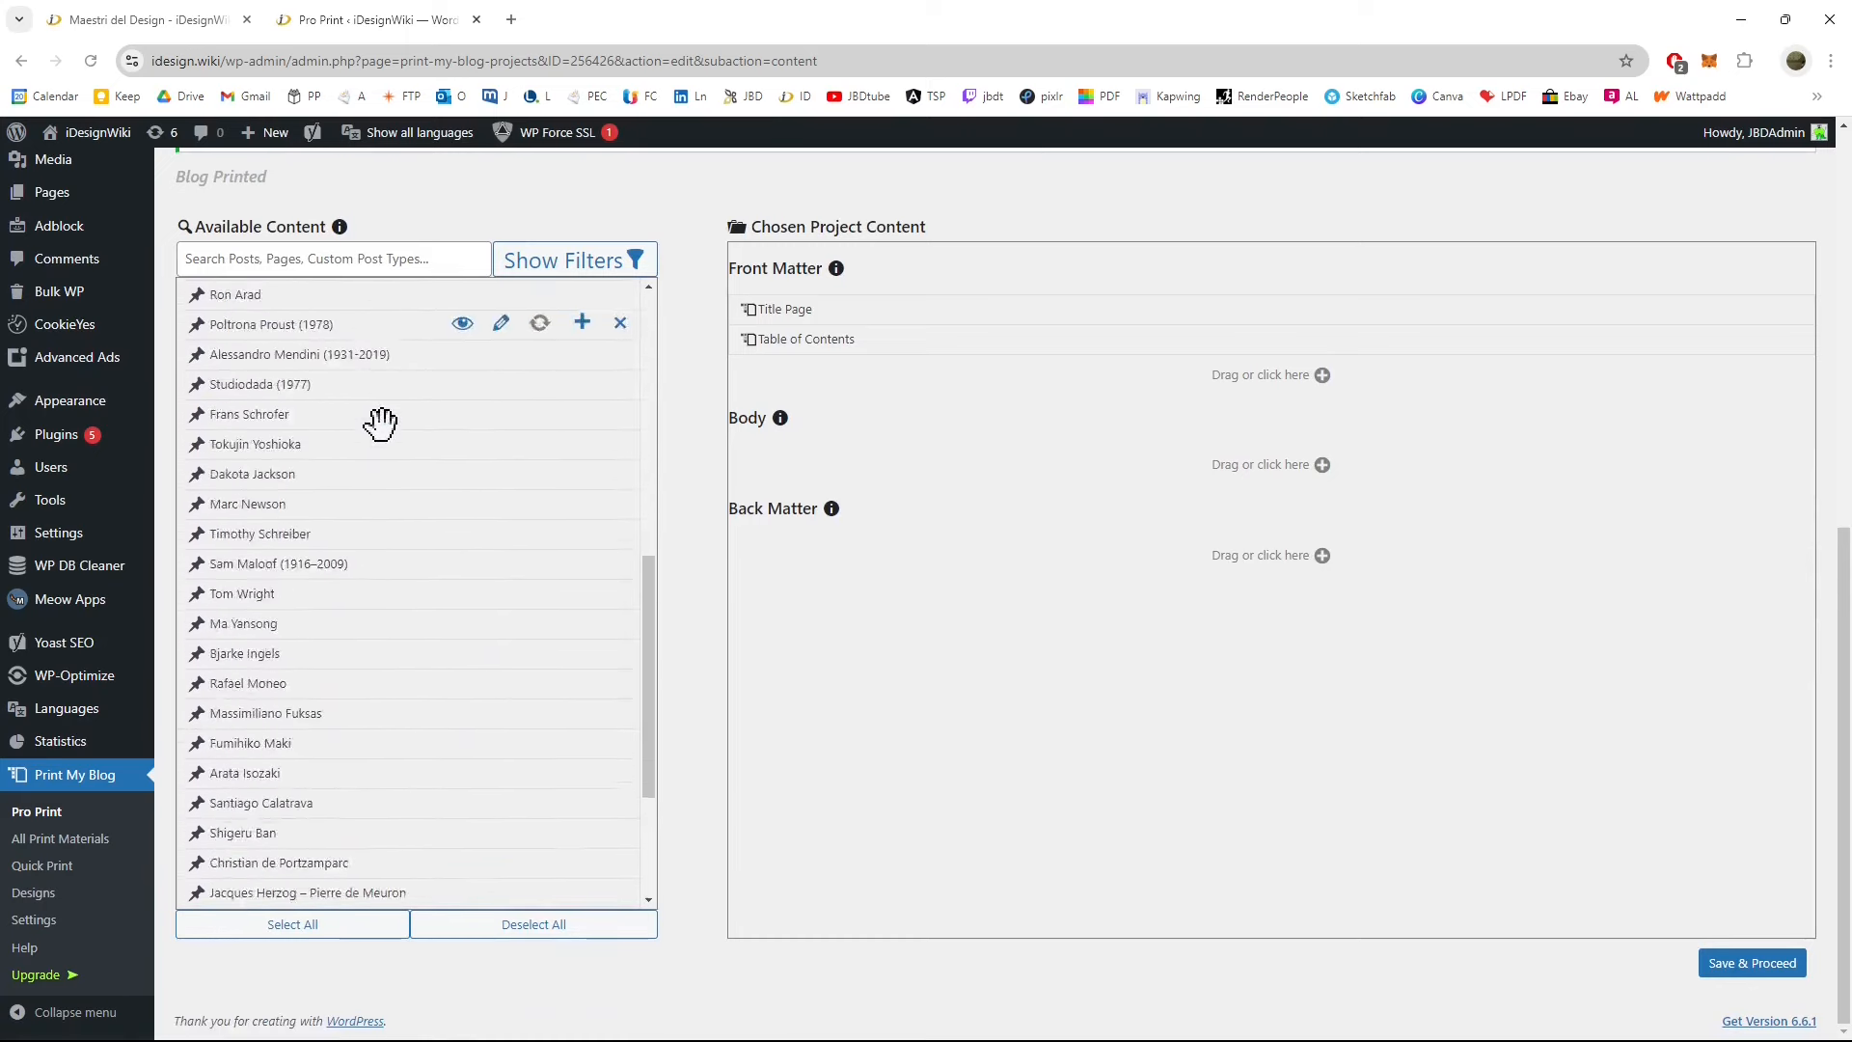
scroll(417, 565, up, 12)
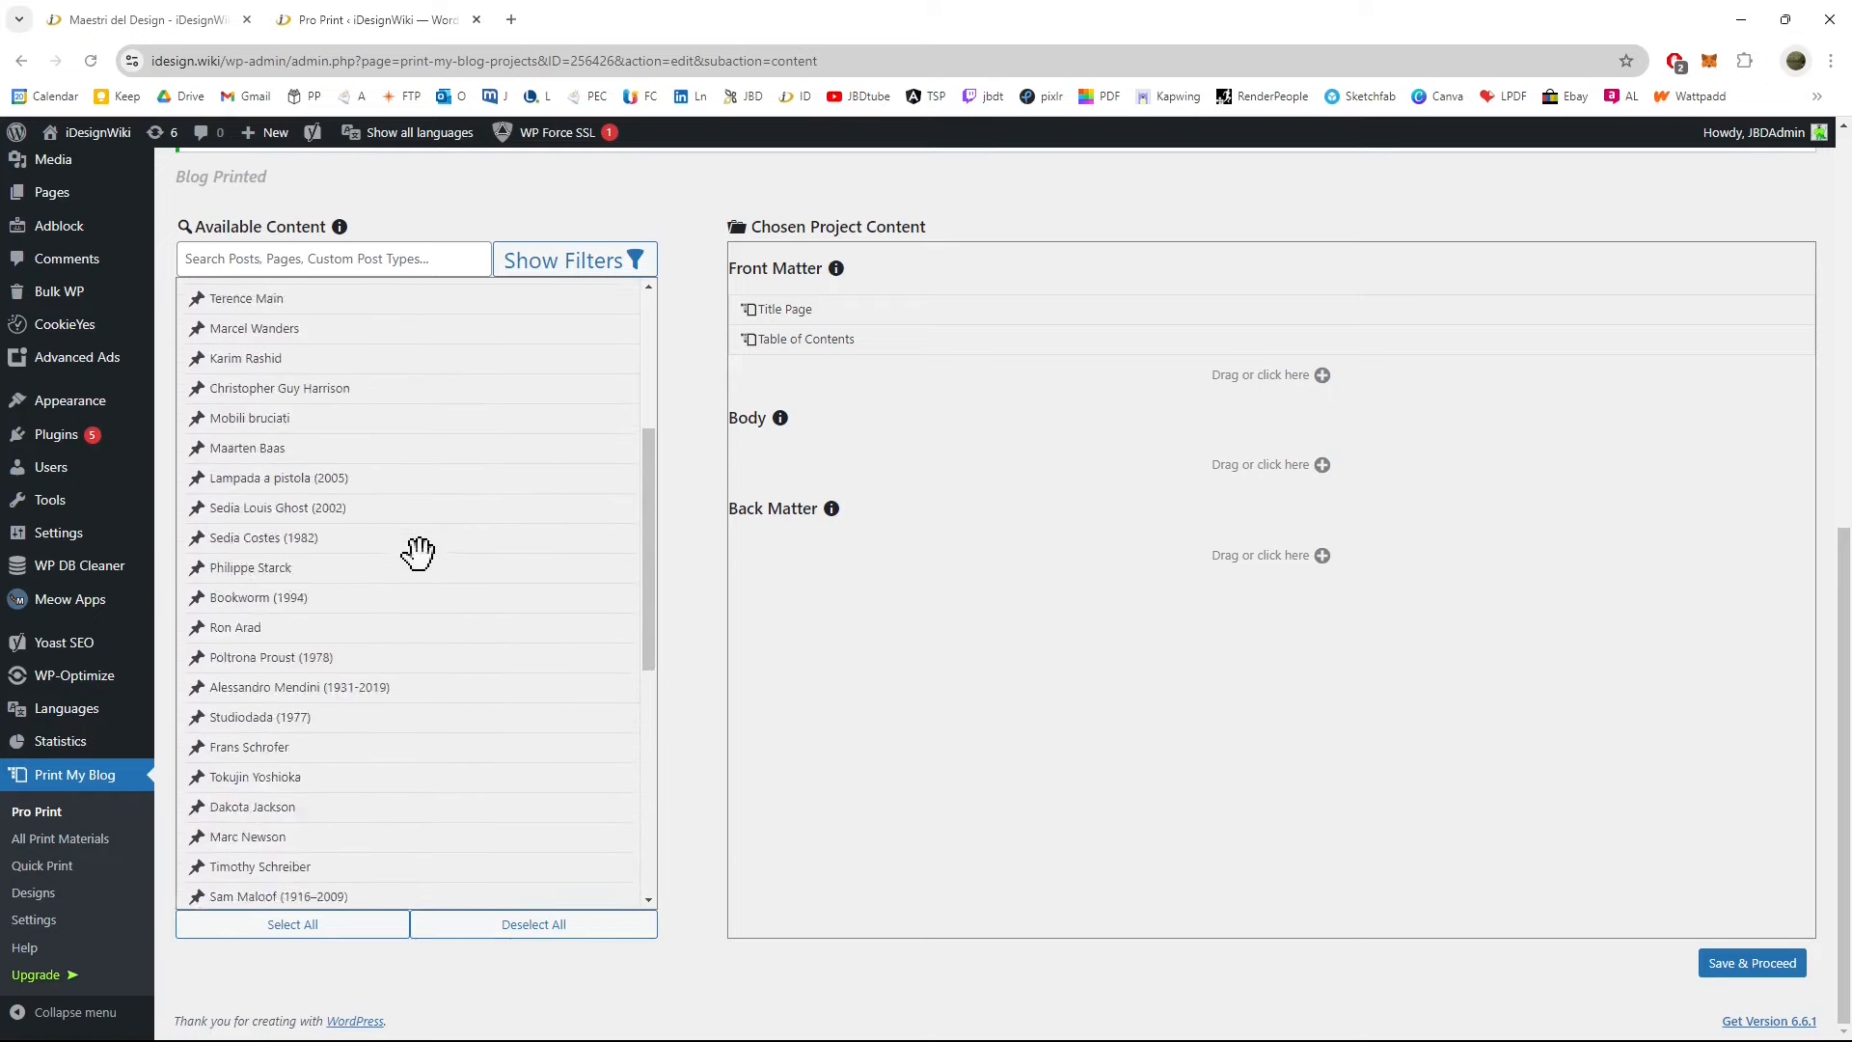
scroll(487, 439, up, 2)
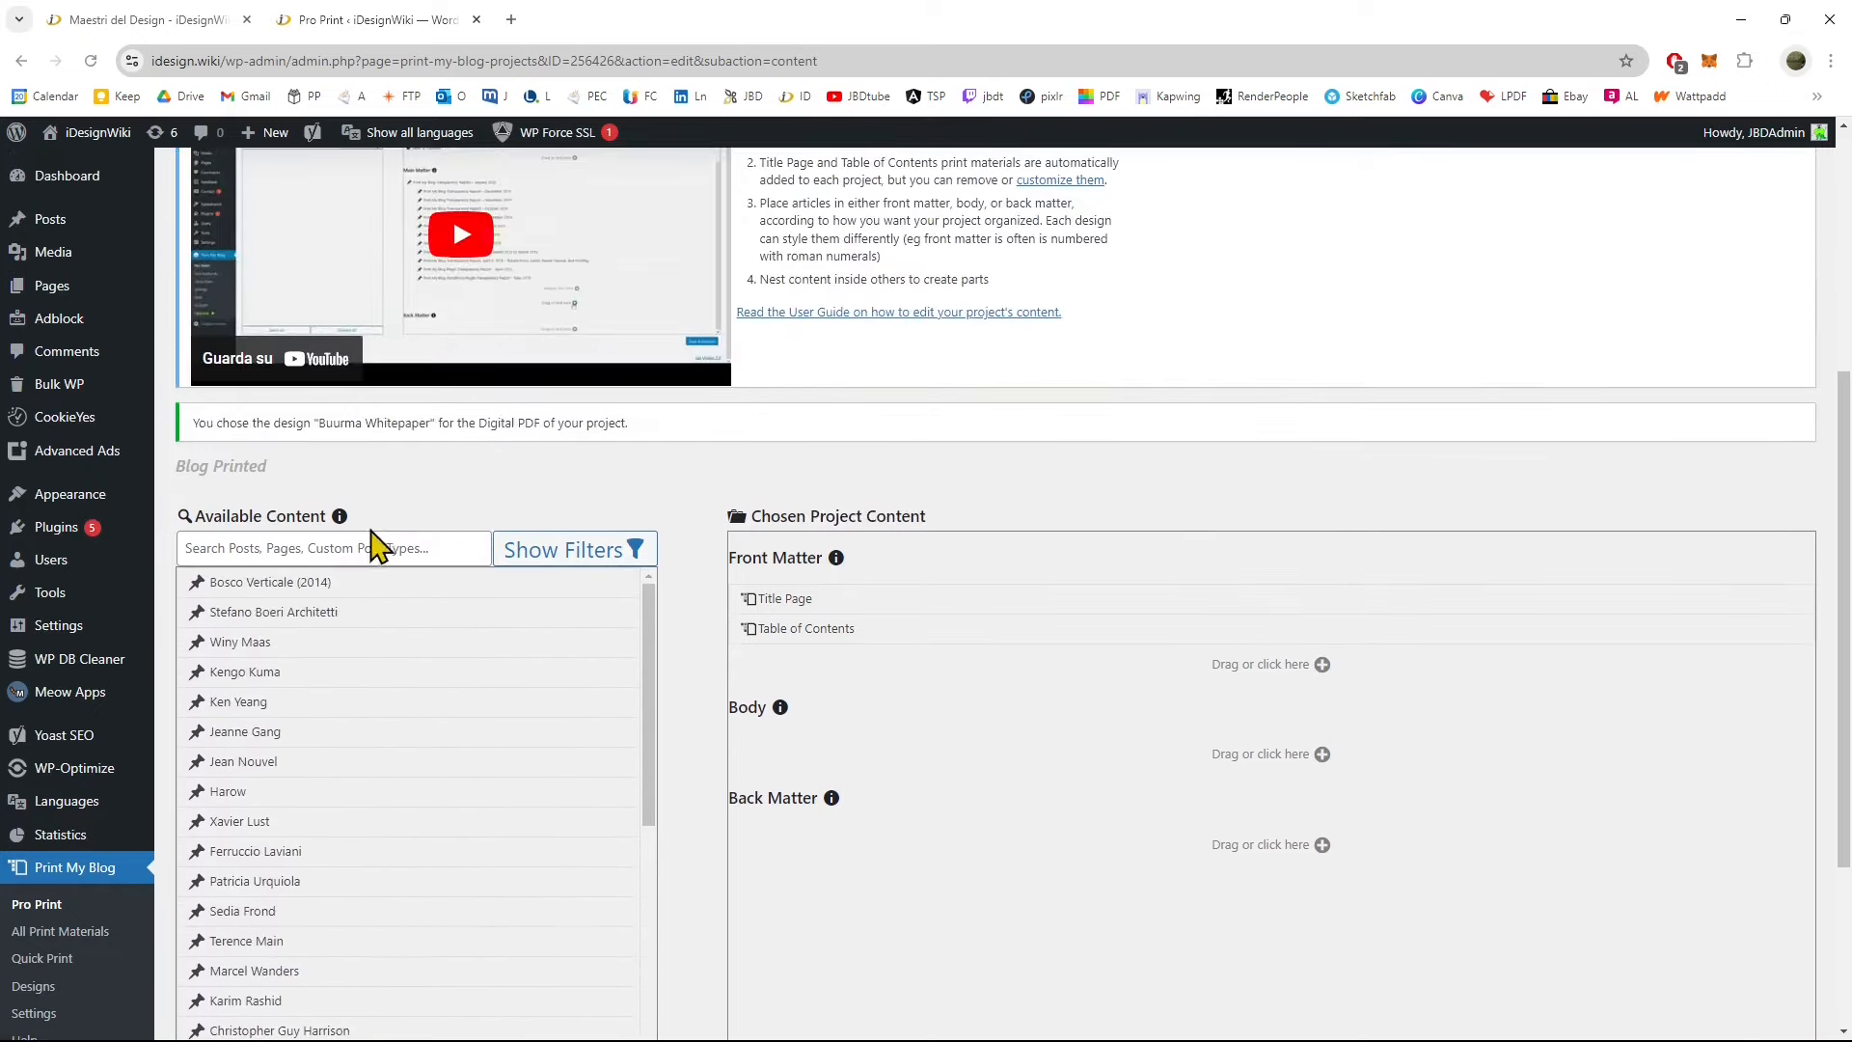
Exclude Private items in the available content filters, leaving only Published, and save the project content with an empty body
click(546, 558)
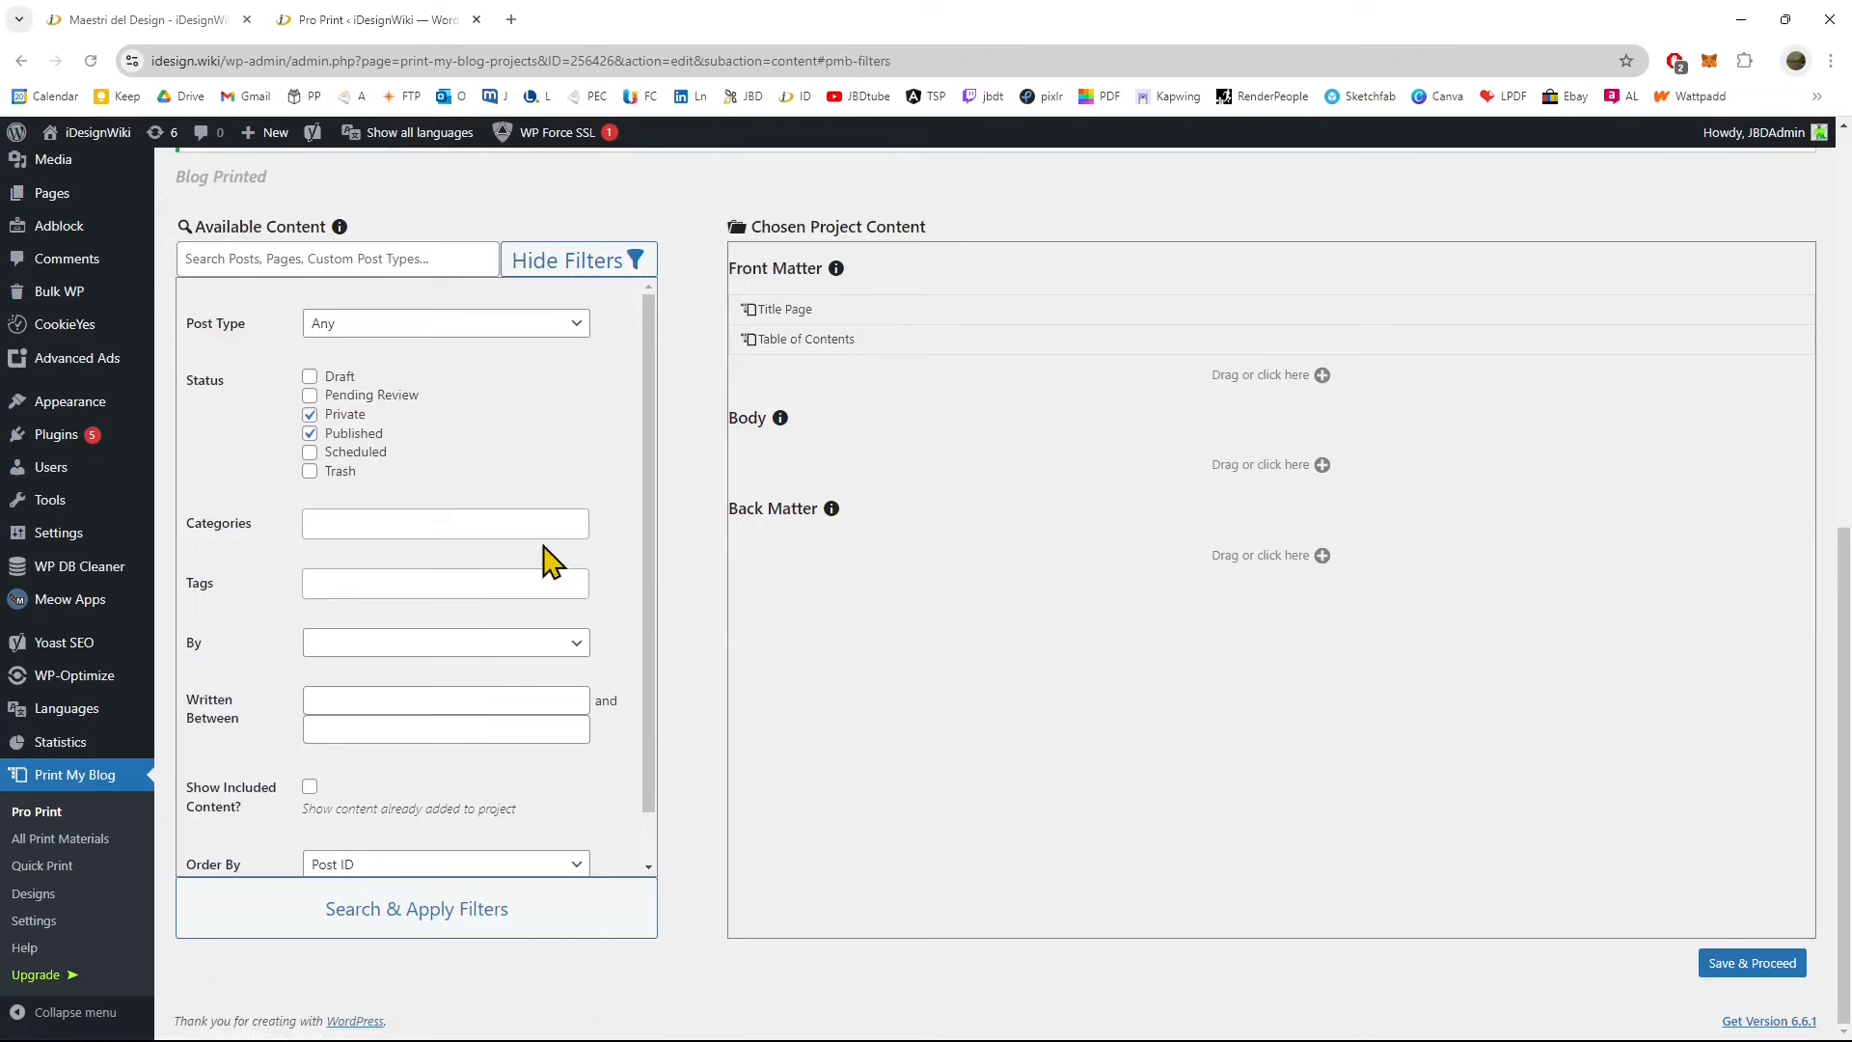
click(309, 434)
scroll(473, 501, down, 1)
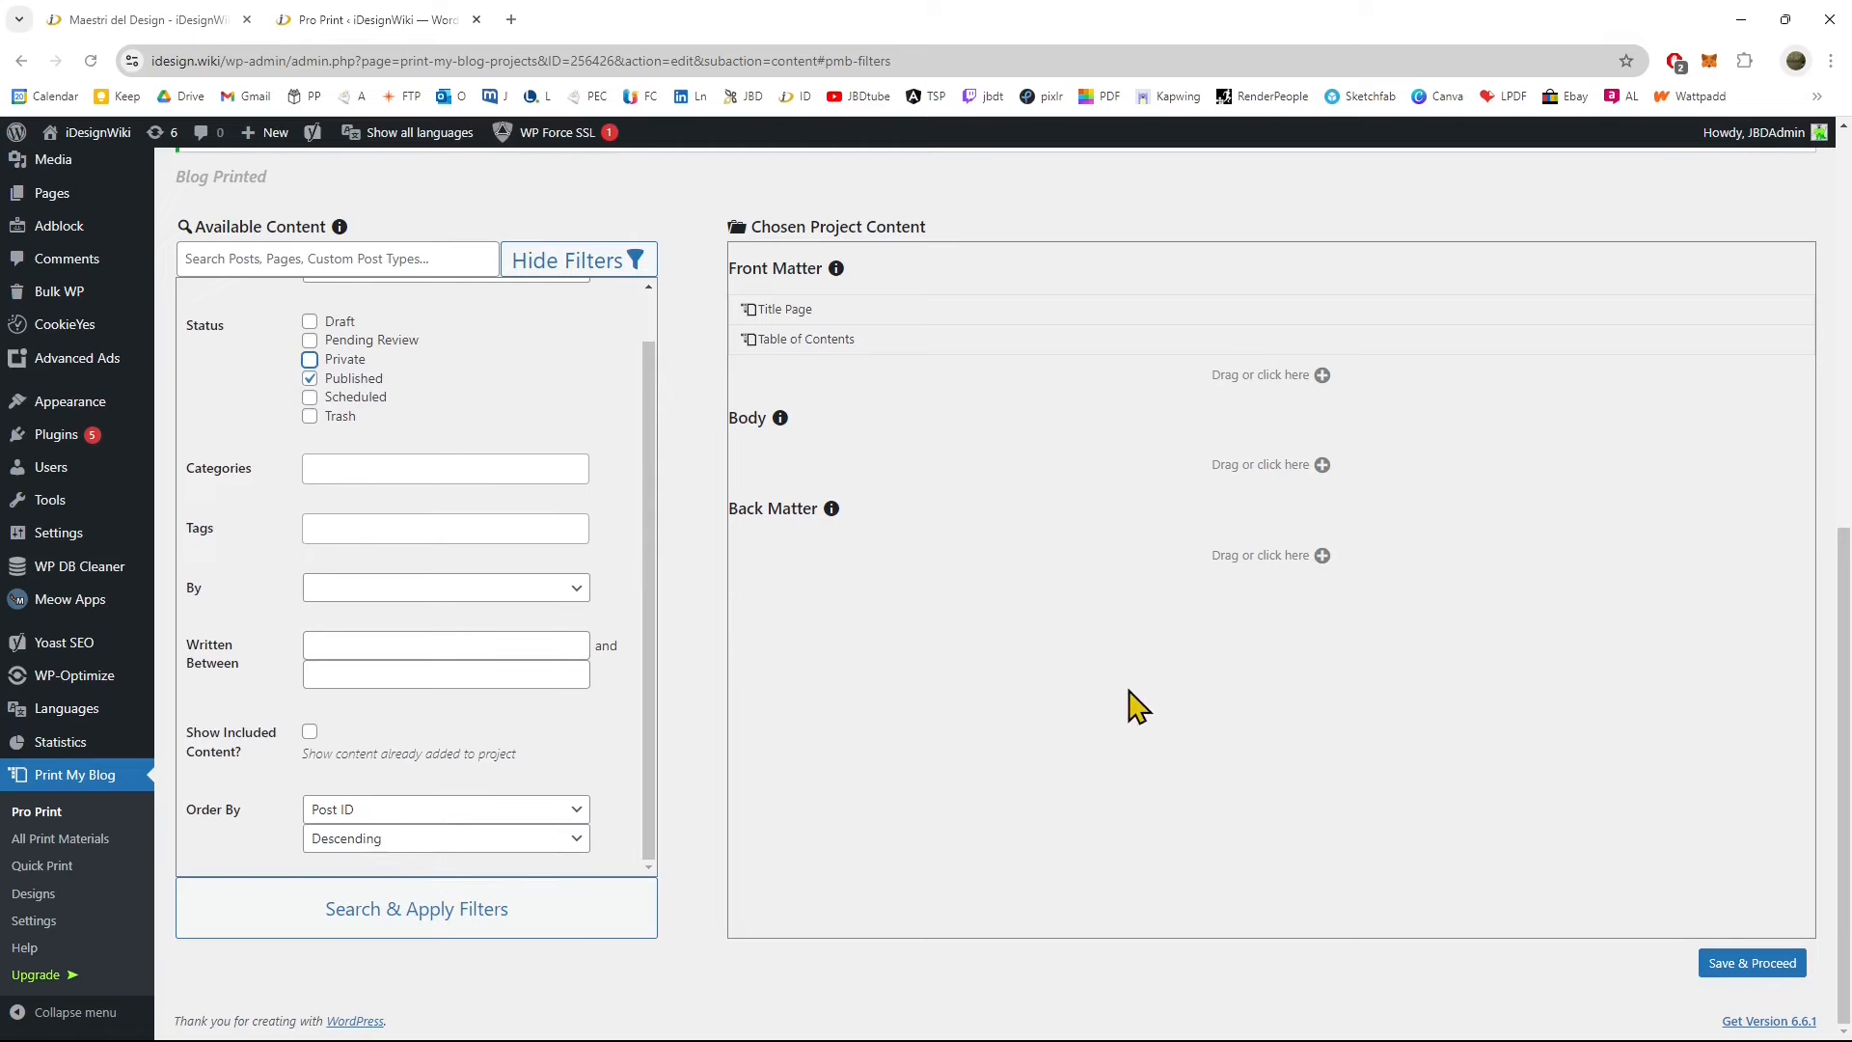
click(1755, 969)
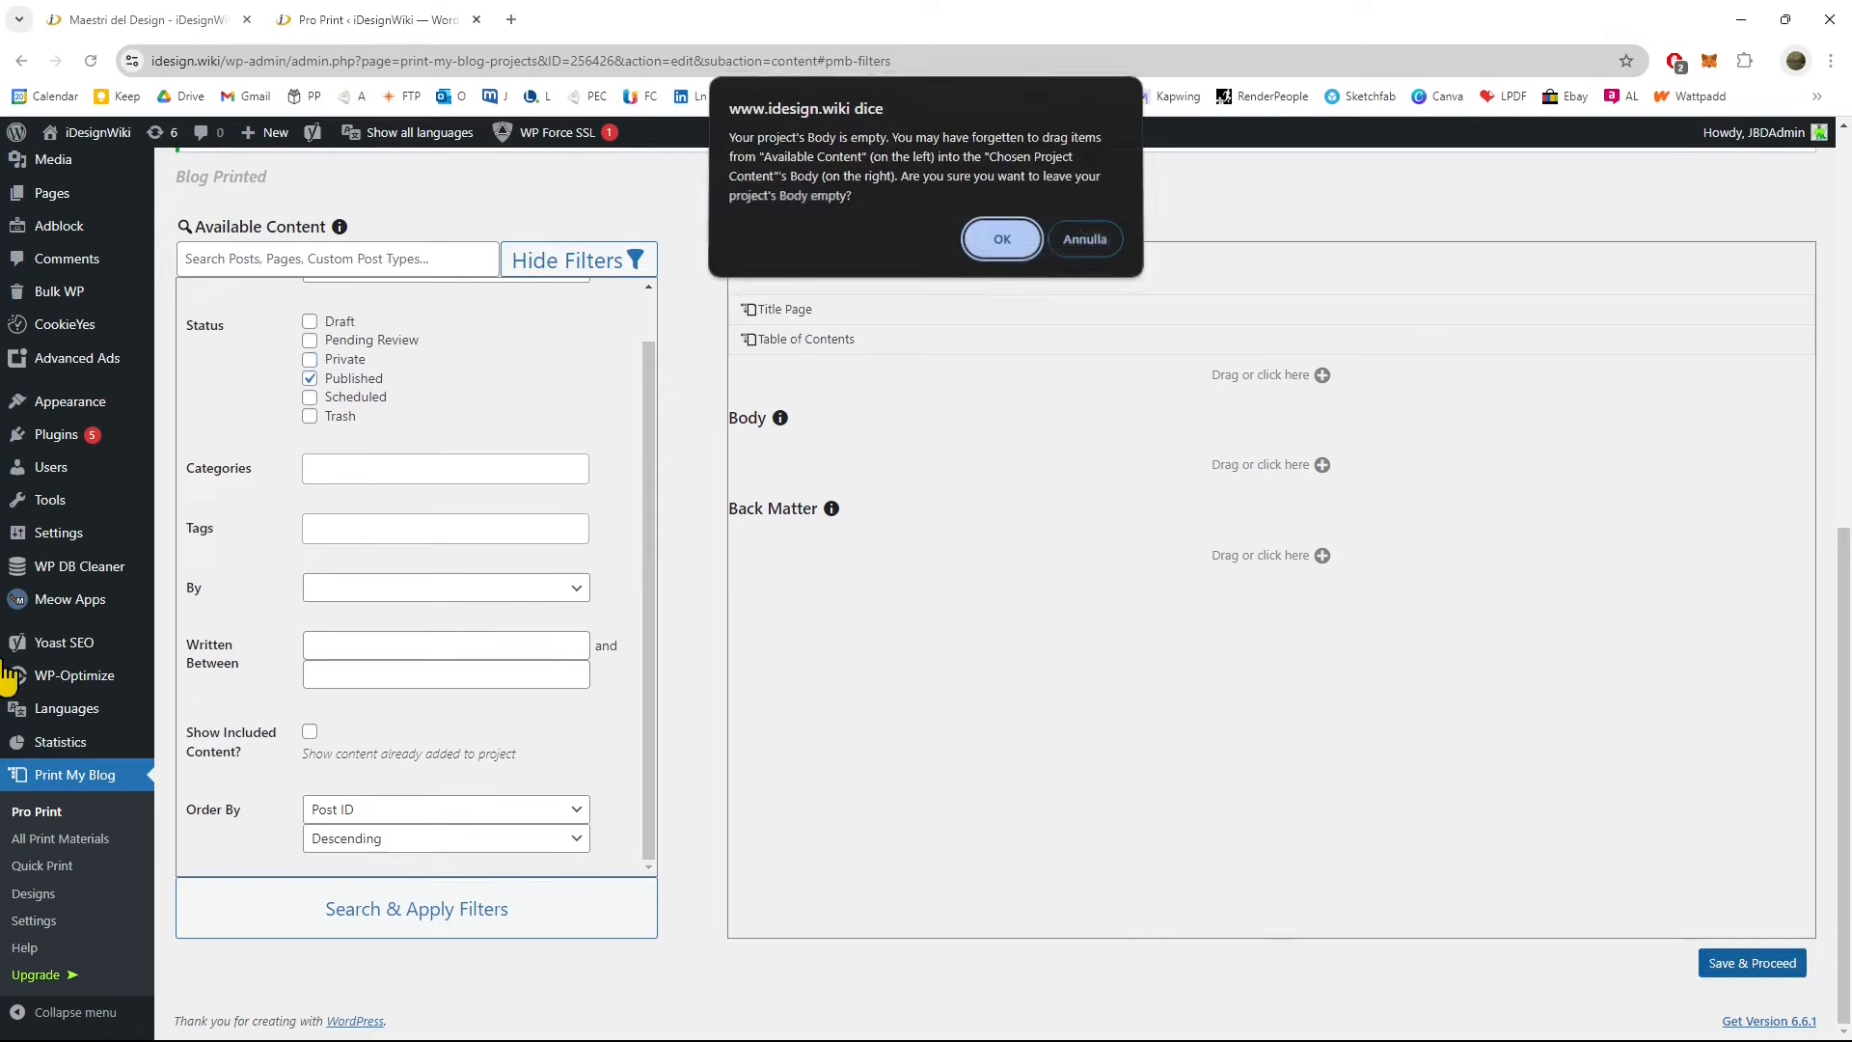
click(996, 258)
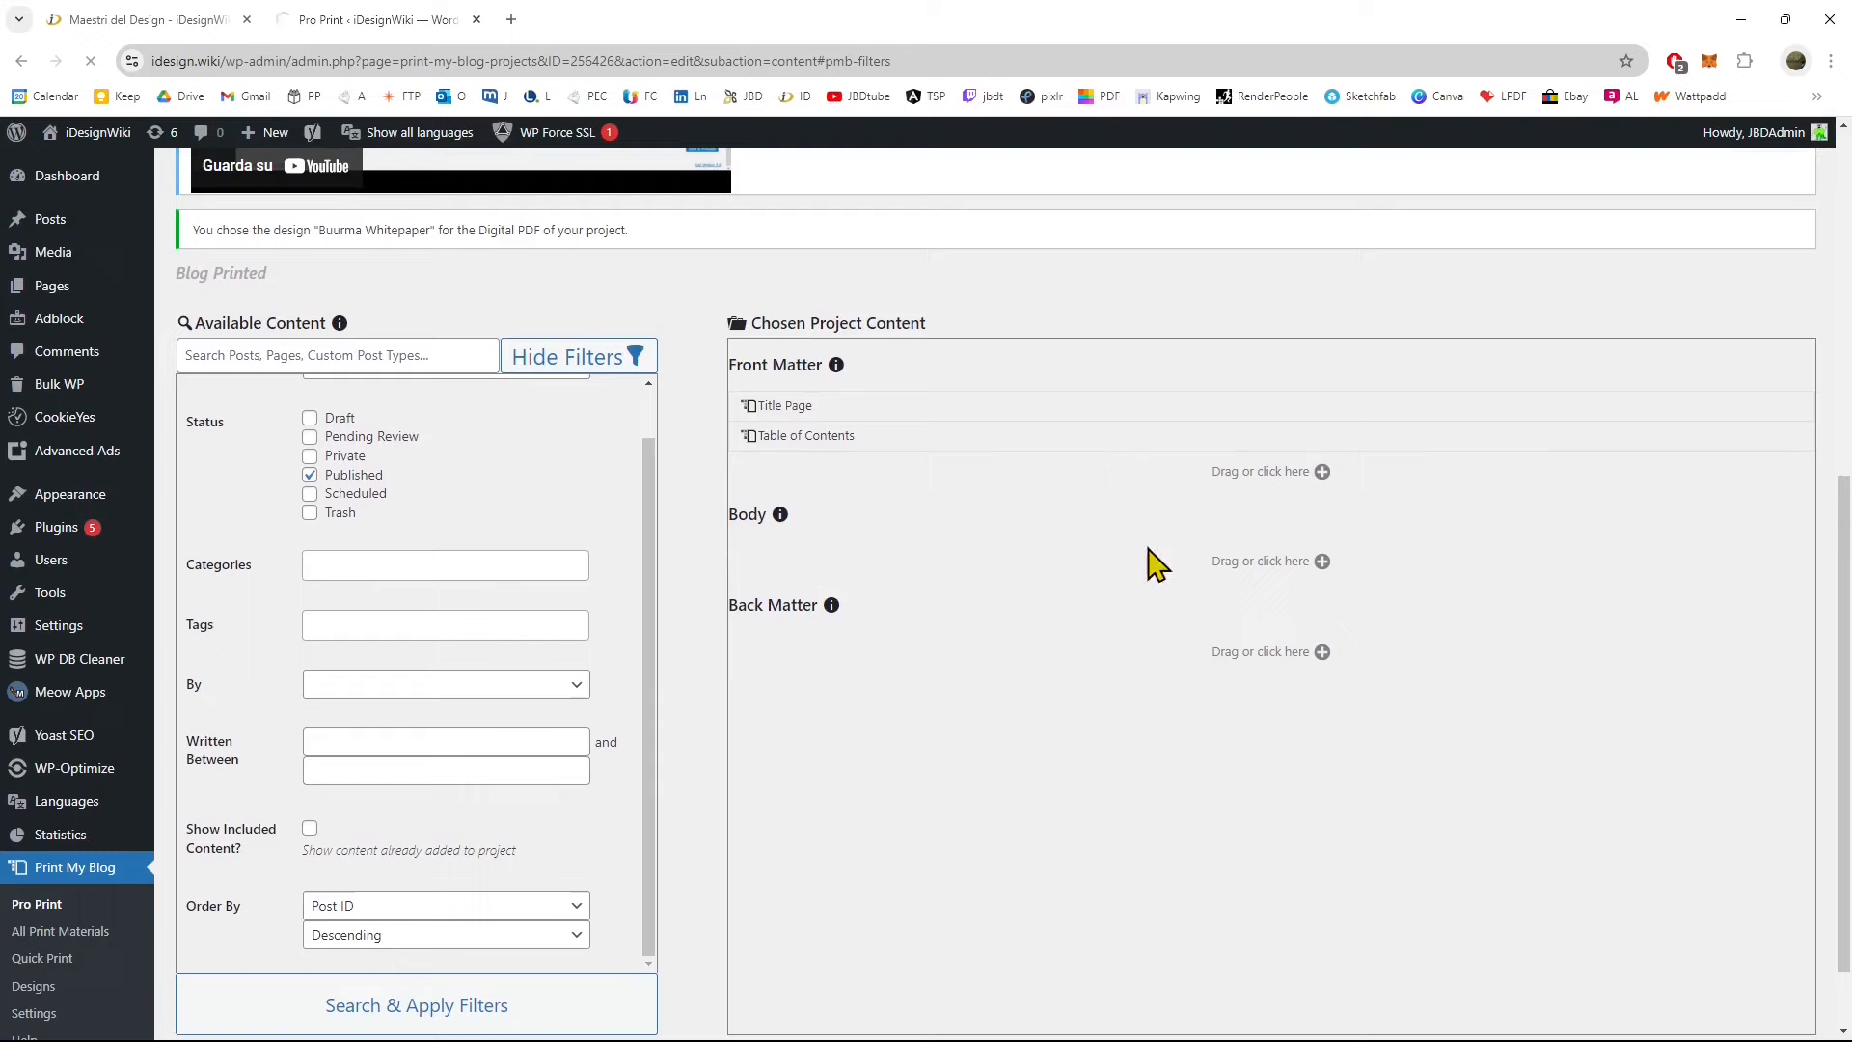
scroll(874, 415, down, 1)
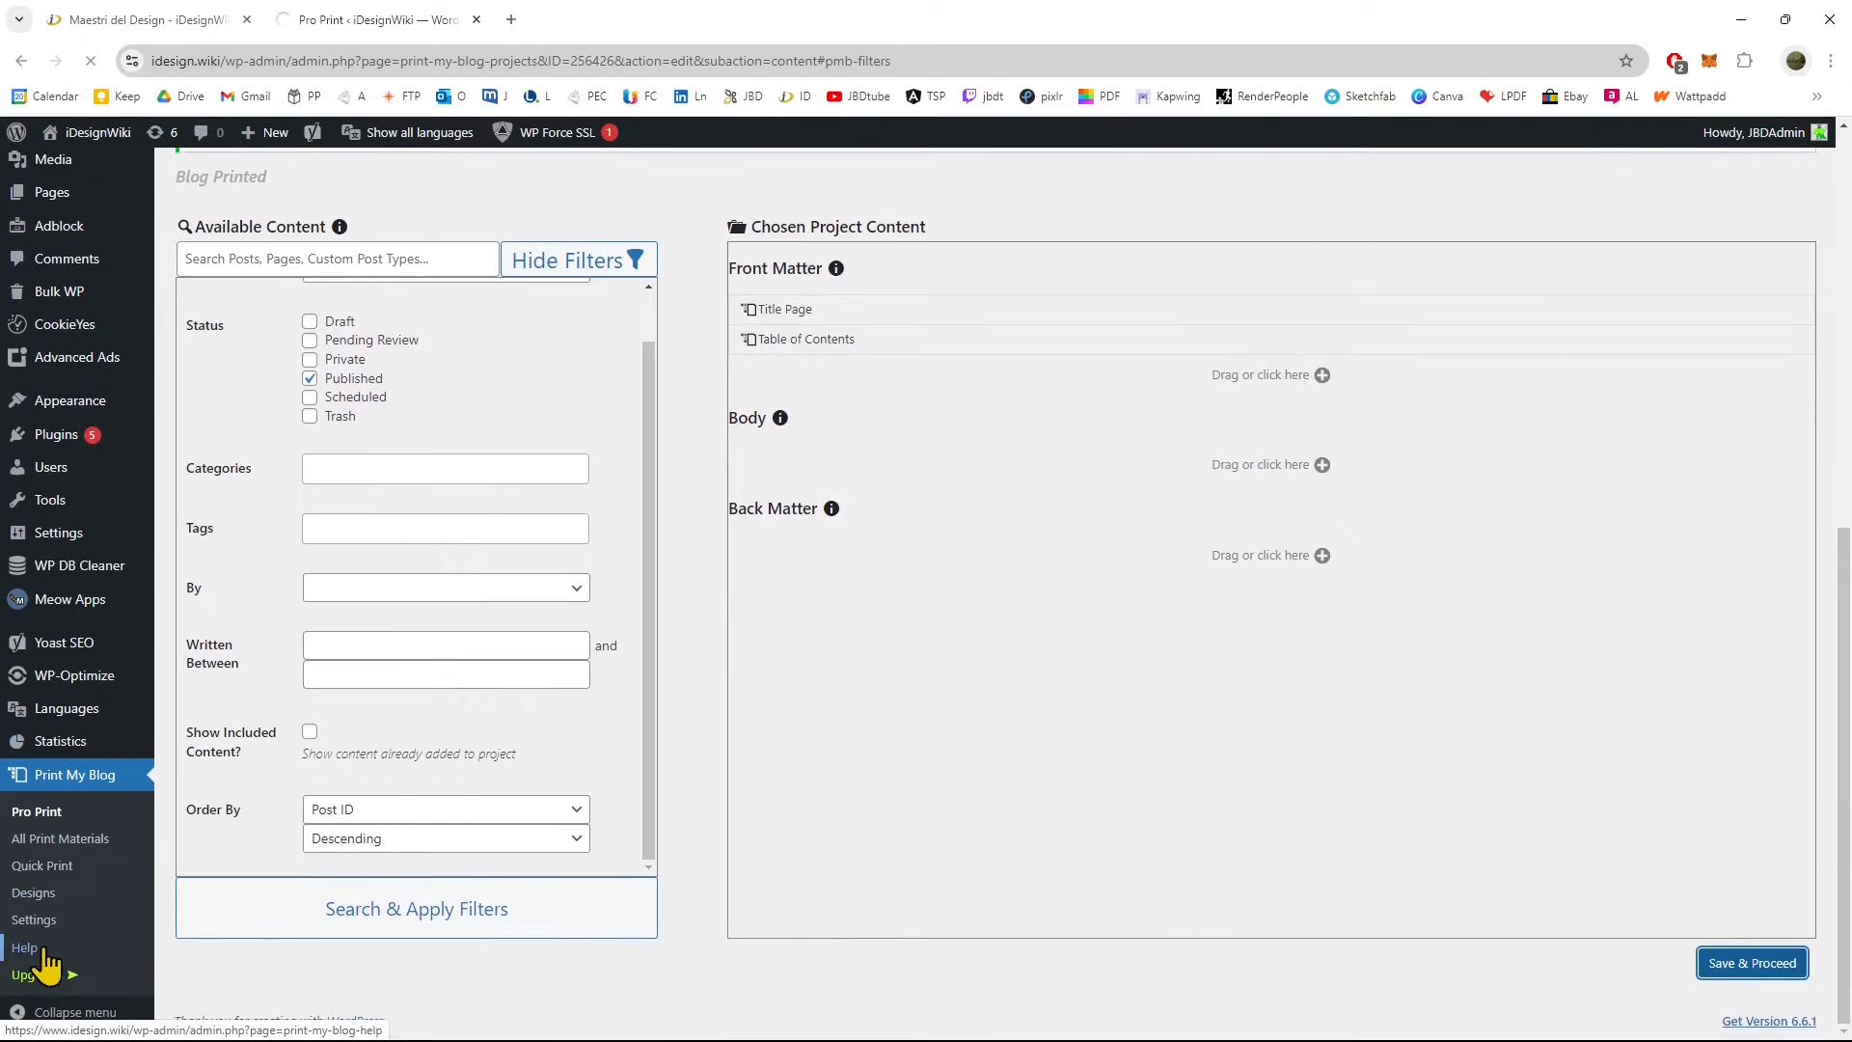
Open Print My Blog's Quick Print settings, read the format descriptions and select the HTML format
click(52, 866)
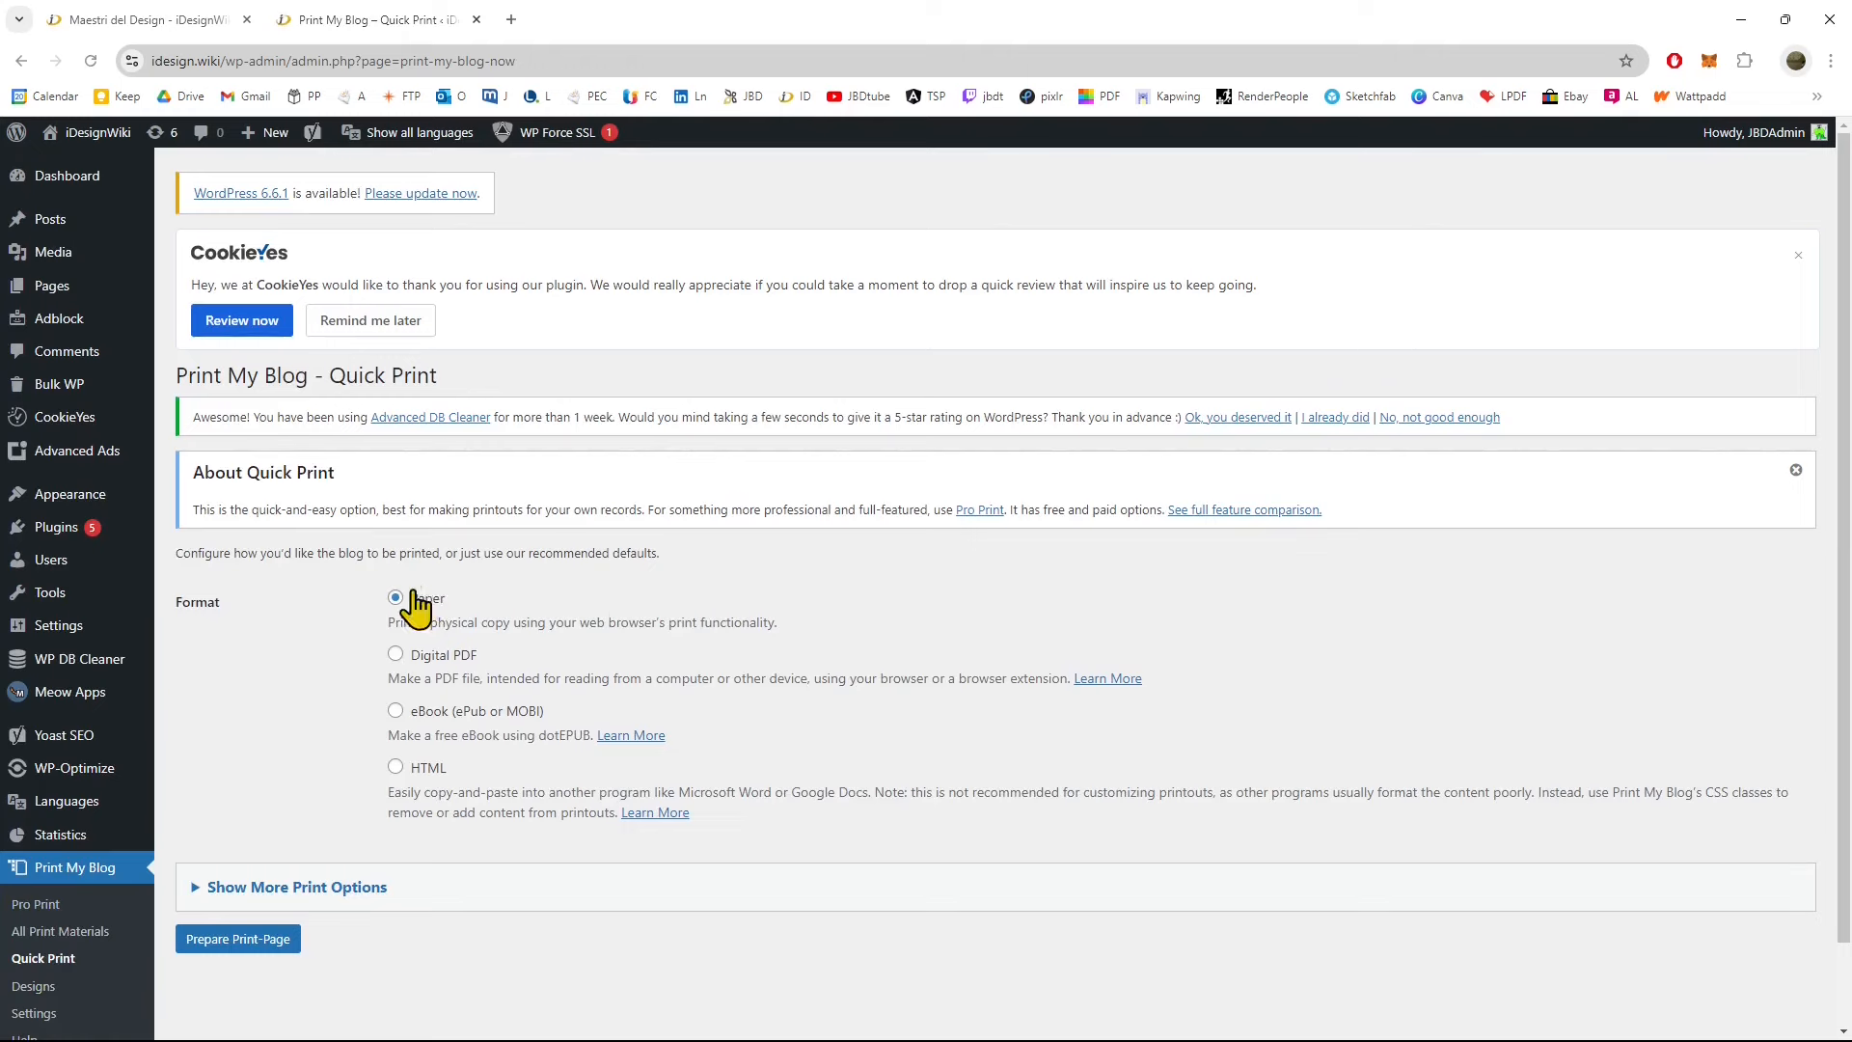
triple_click(450, 623)
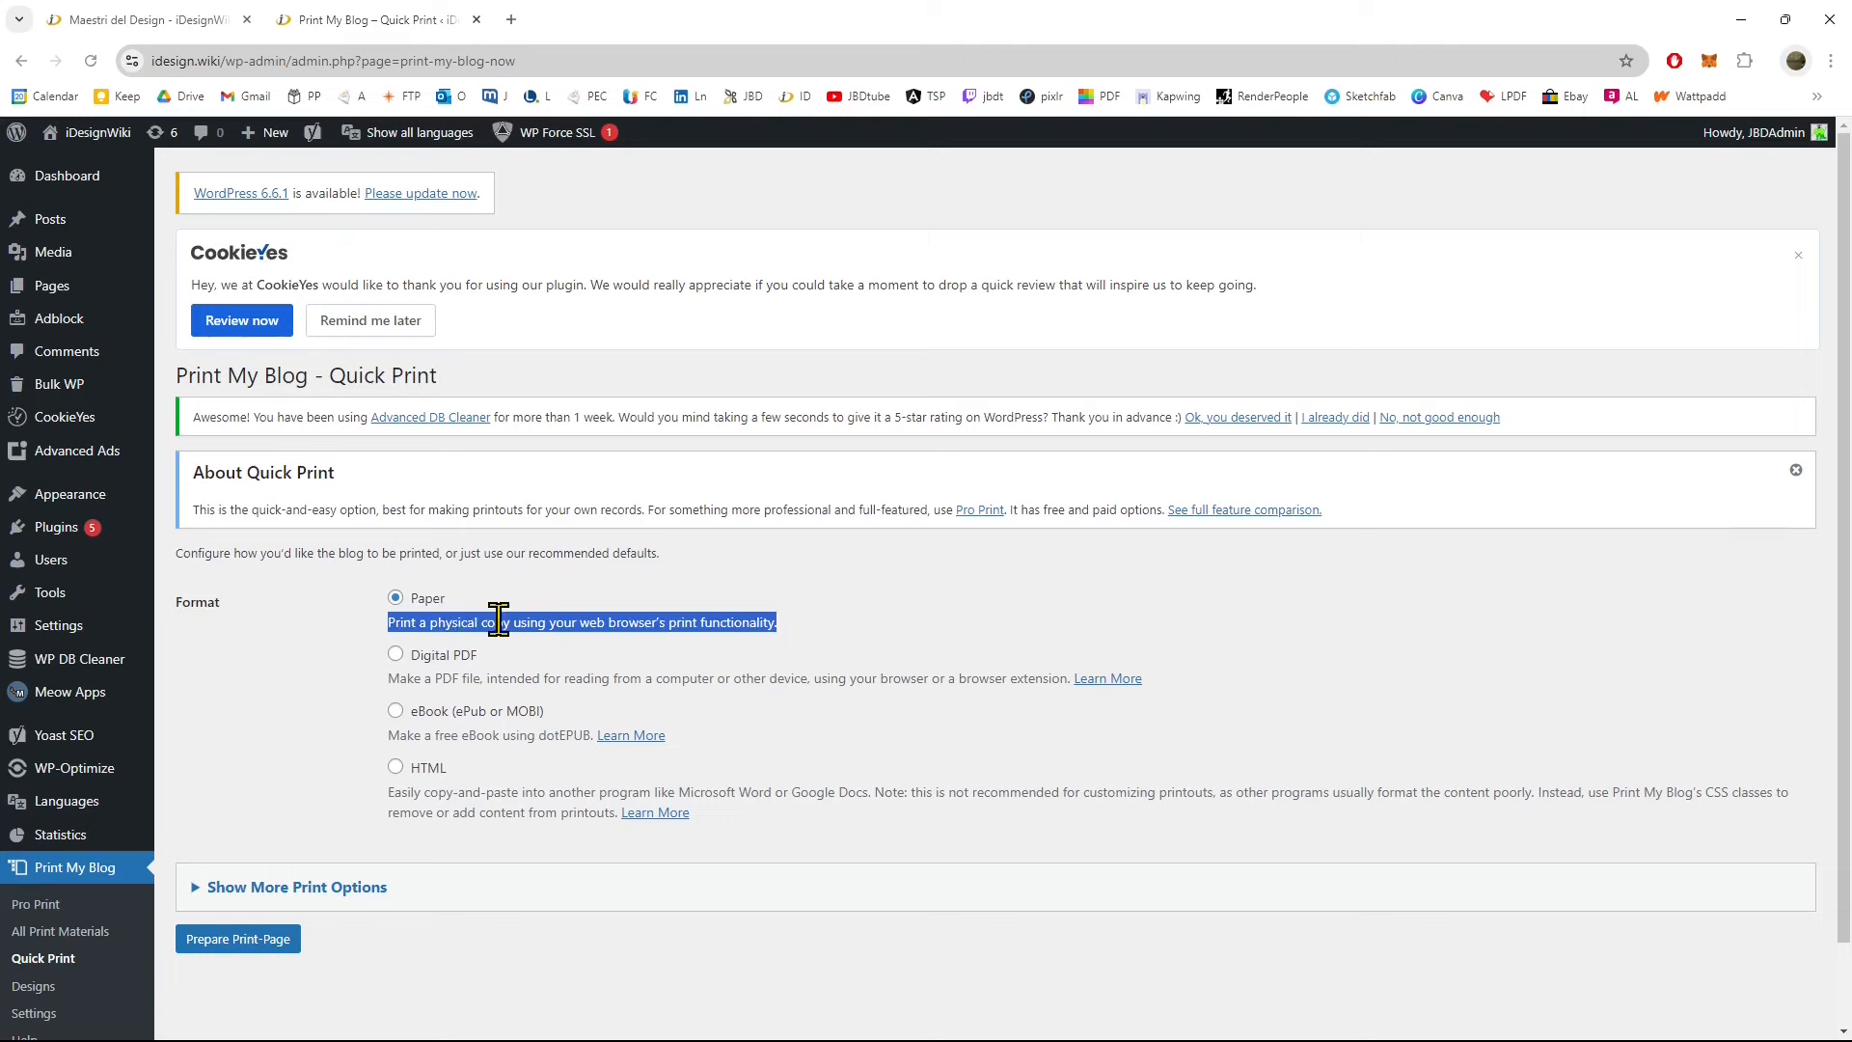
click(434, 666)
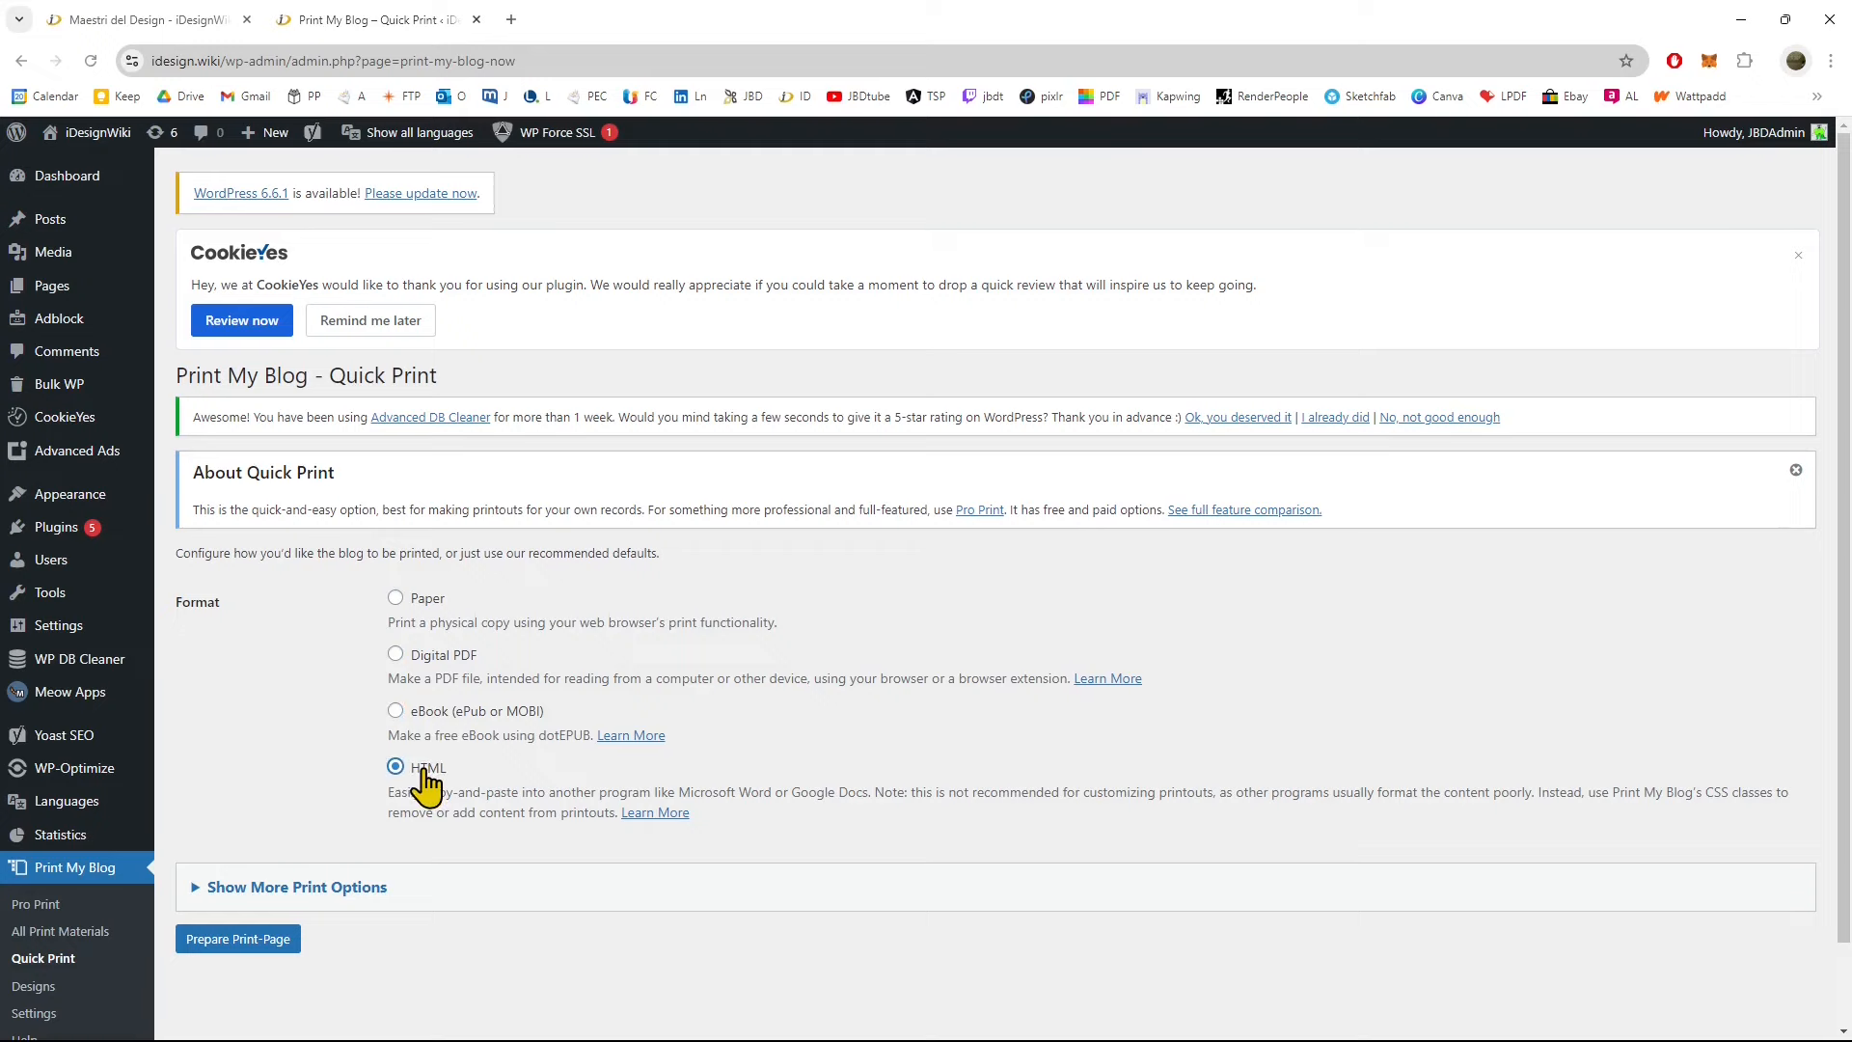
Expand the additional print options and compare the Pages and Posts selections, leaving Posts selected
click(227, 886)
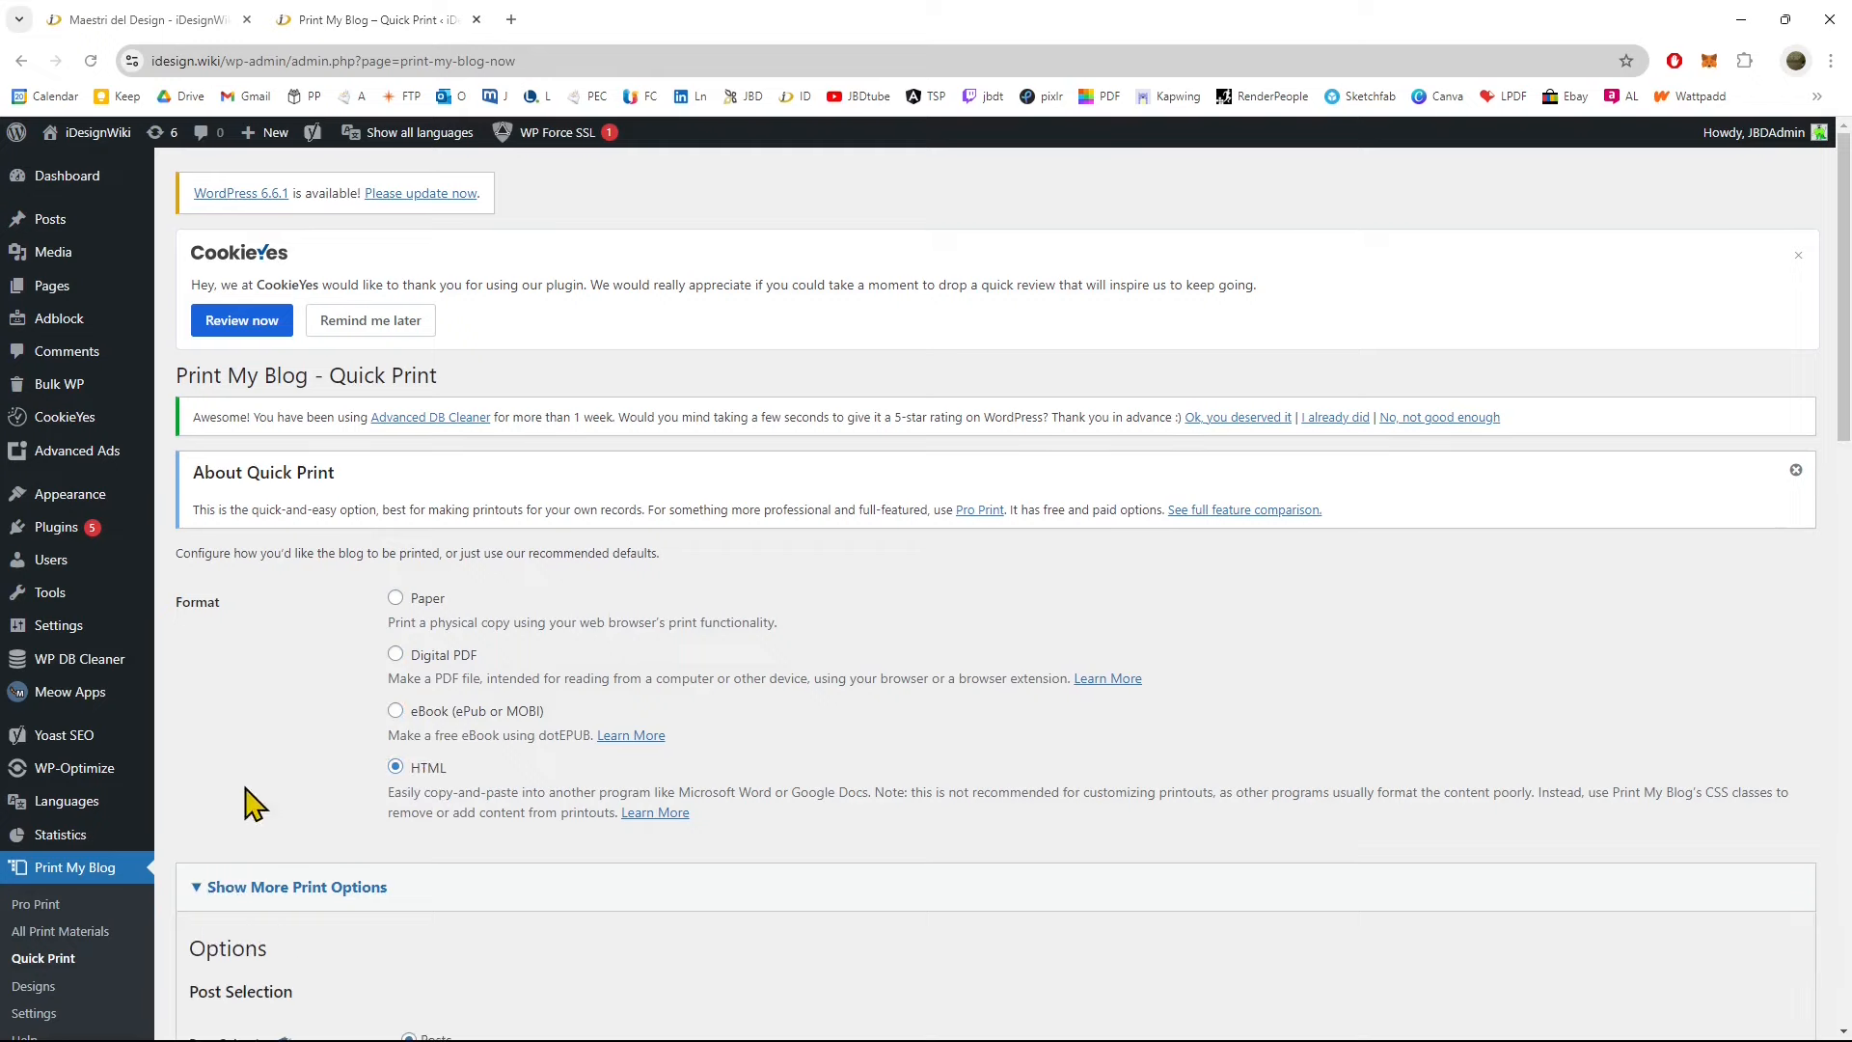
scroll(248, 771, down, 4)
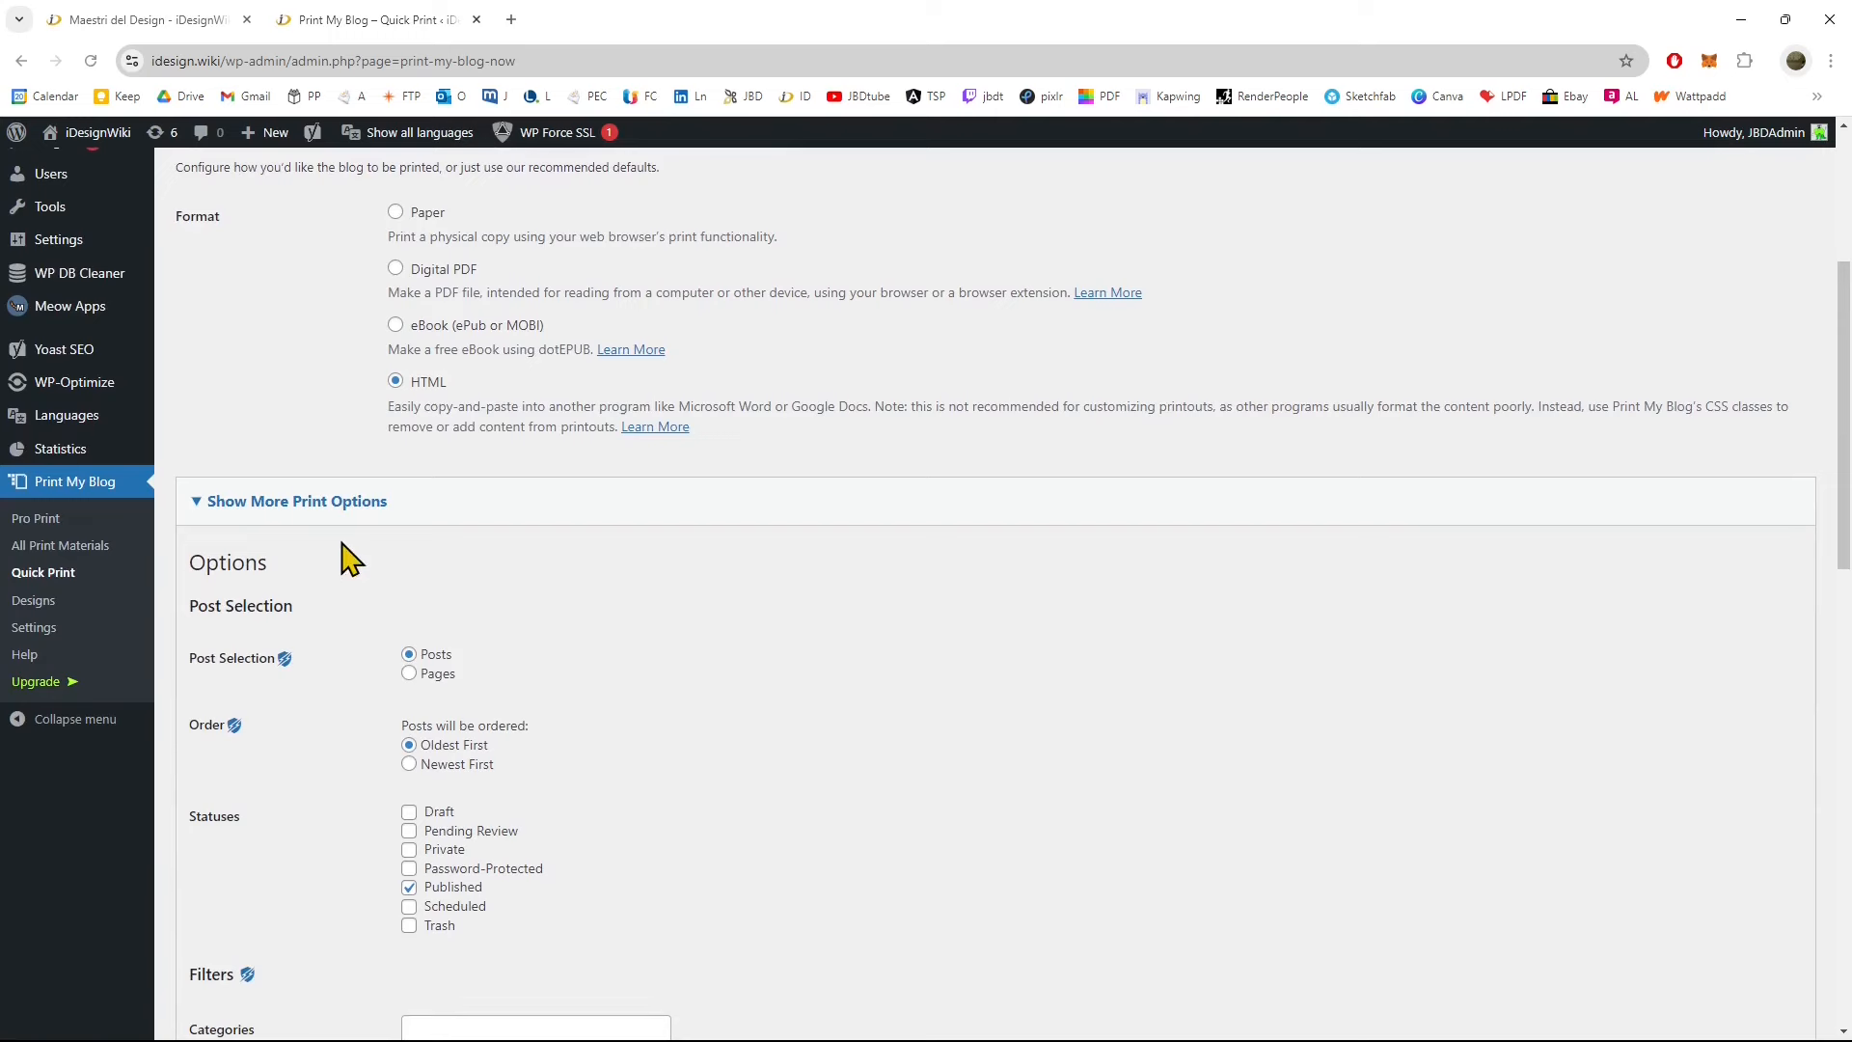
scroll(372, 593, down, 1)
click(408, 577)
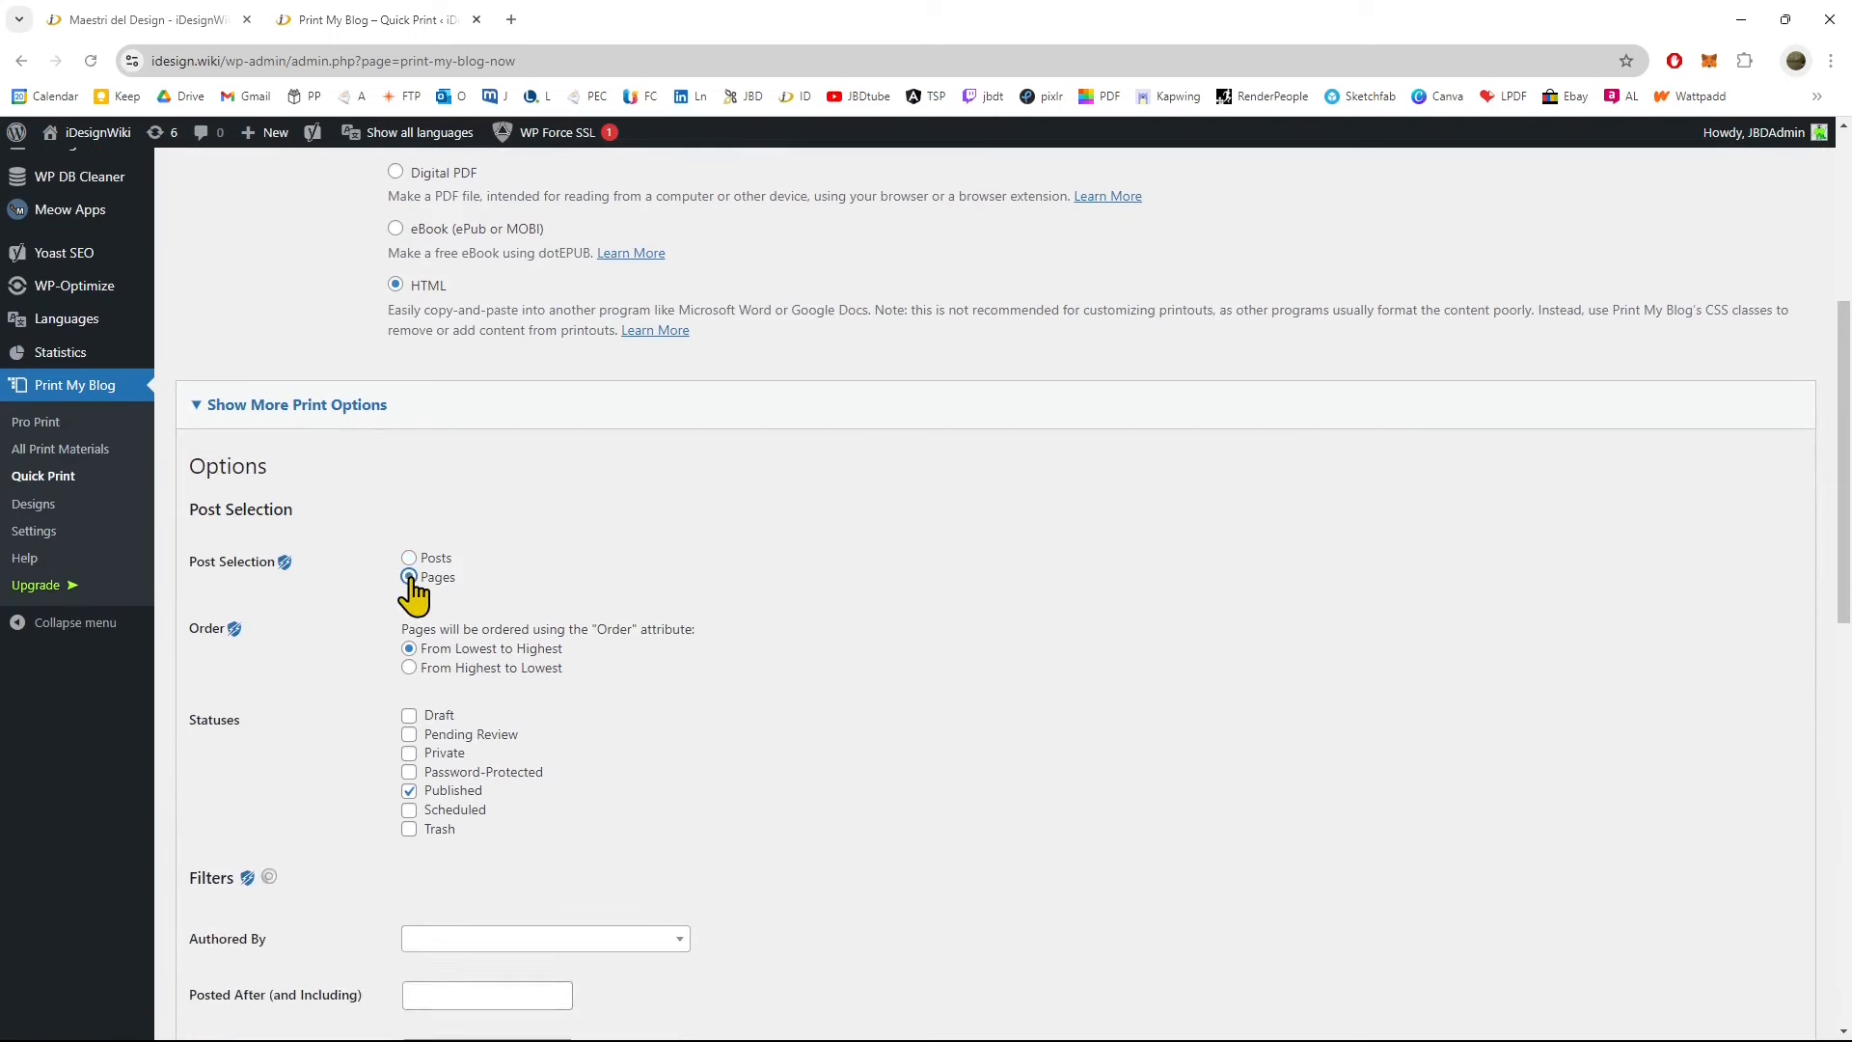
click(409, 559)
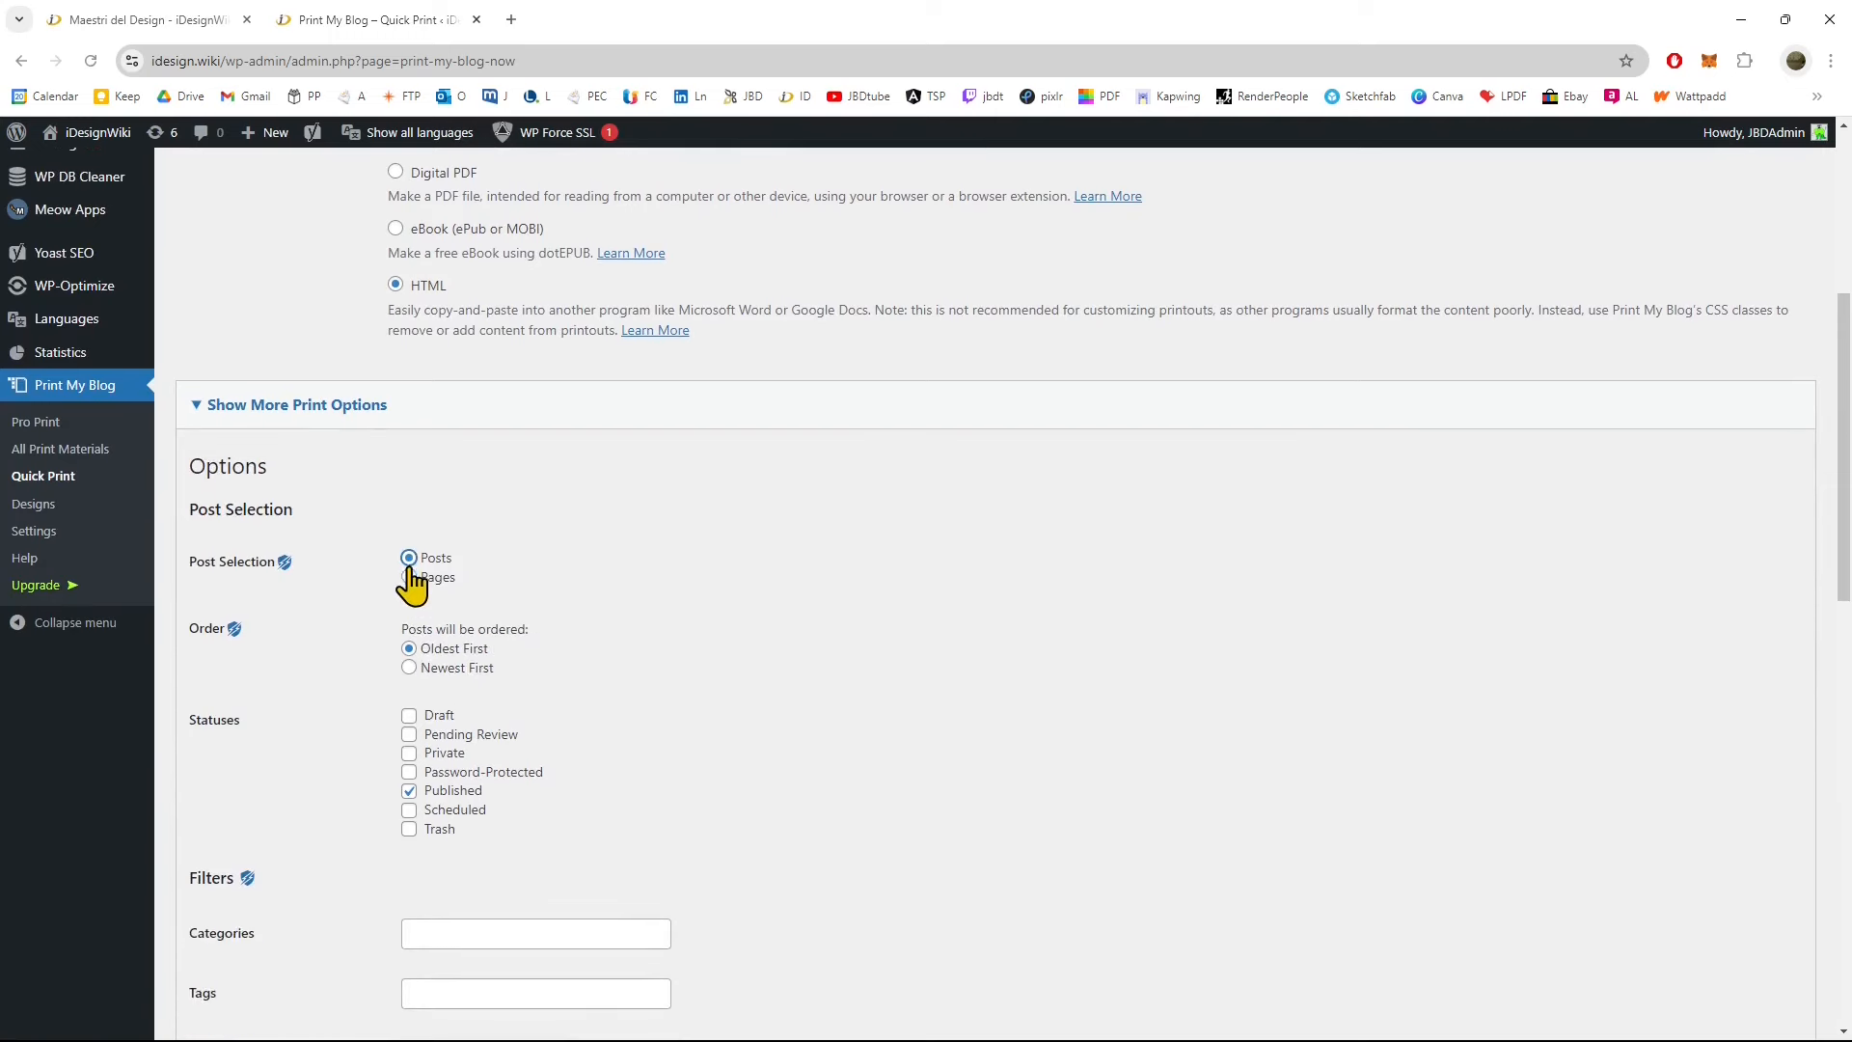
Examine the Quick Print options for post order, statuses, filters, header content, post content and page layout
scroll(436, 724, down, 2)
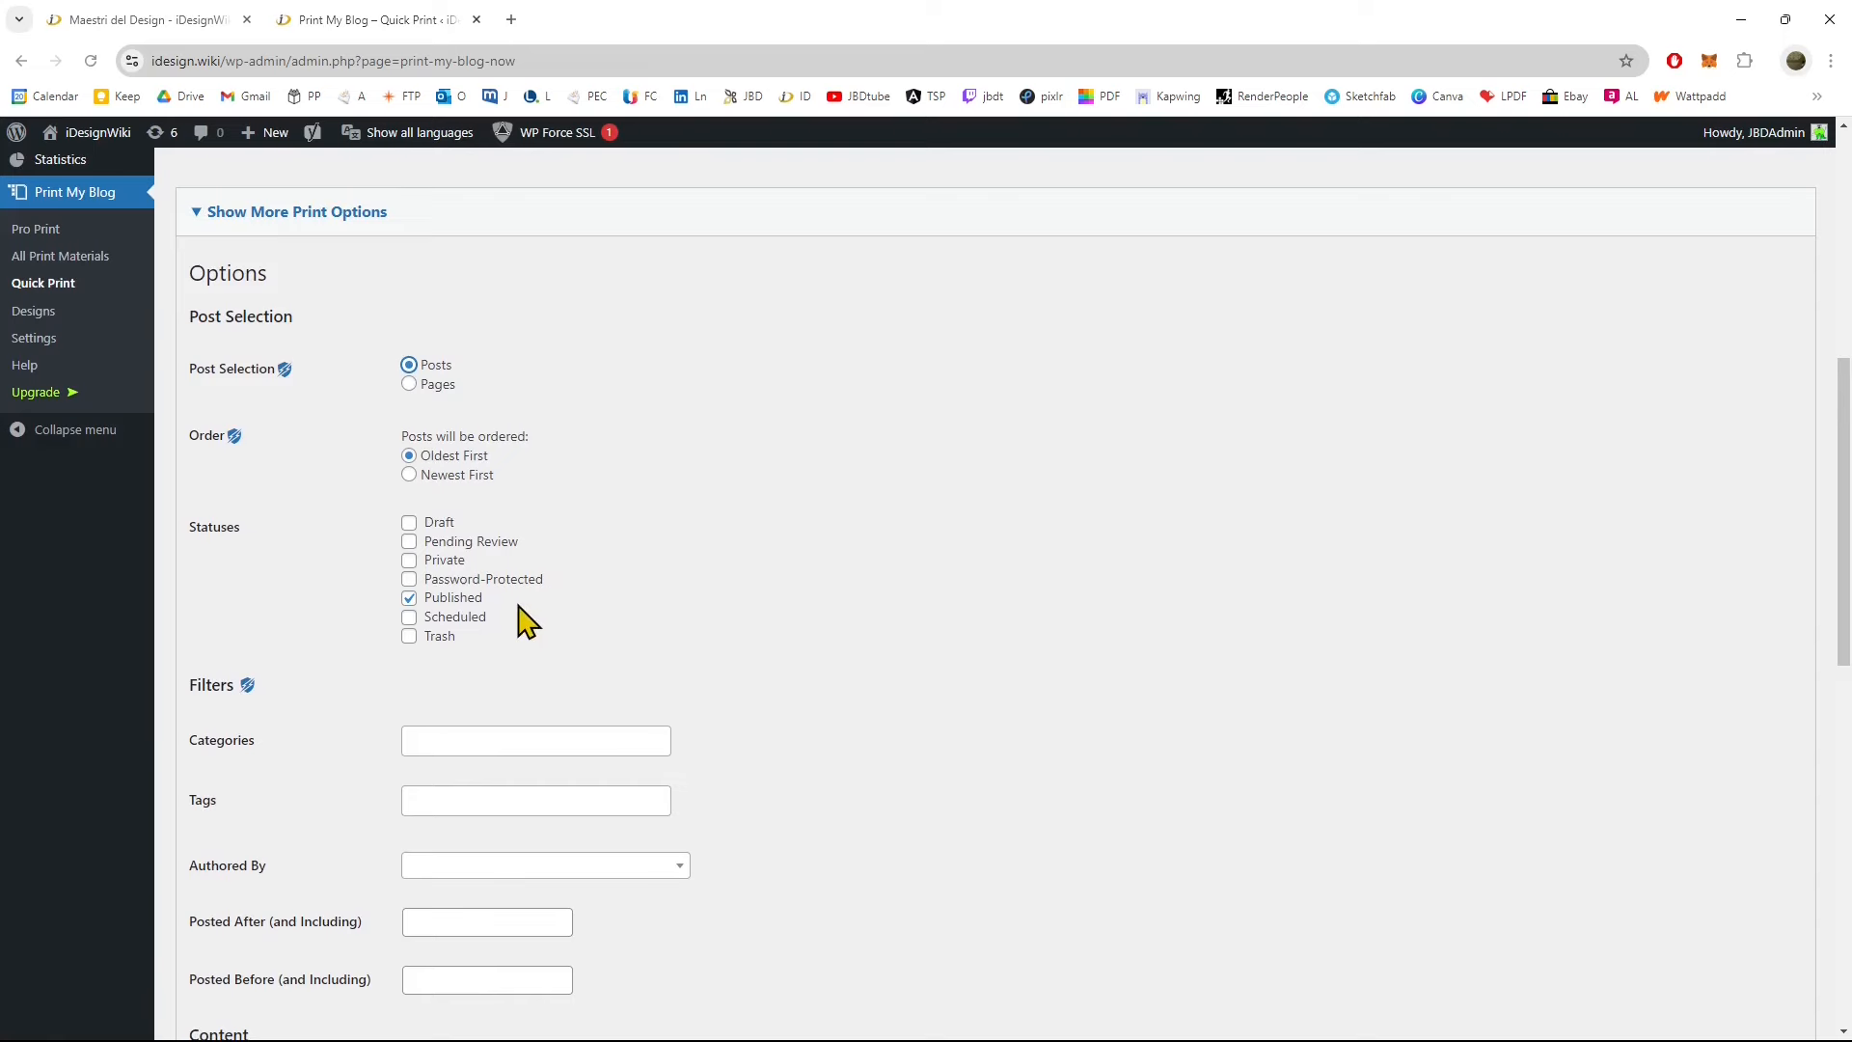
scroll(521, 620, down, 1)
scroll(511, 480, down, 1)
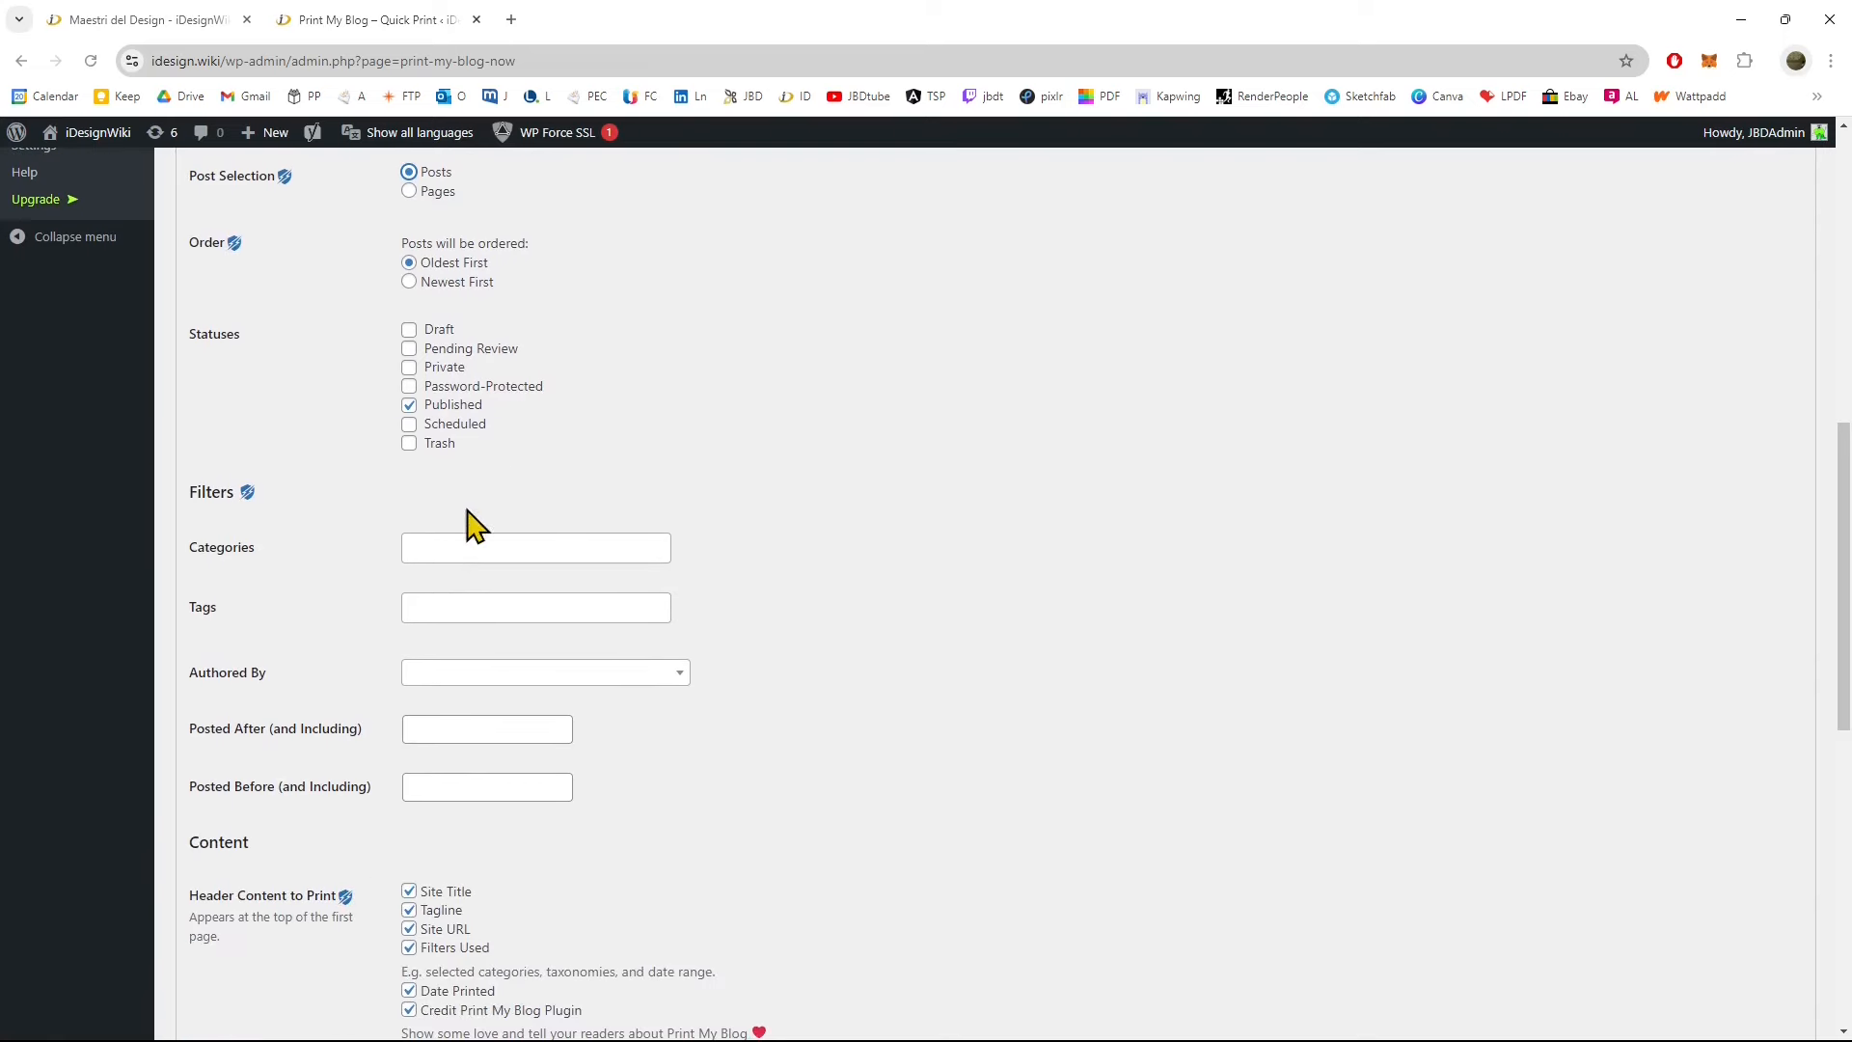
scroll(278, 579, down, 1)
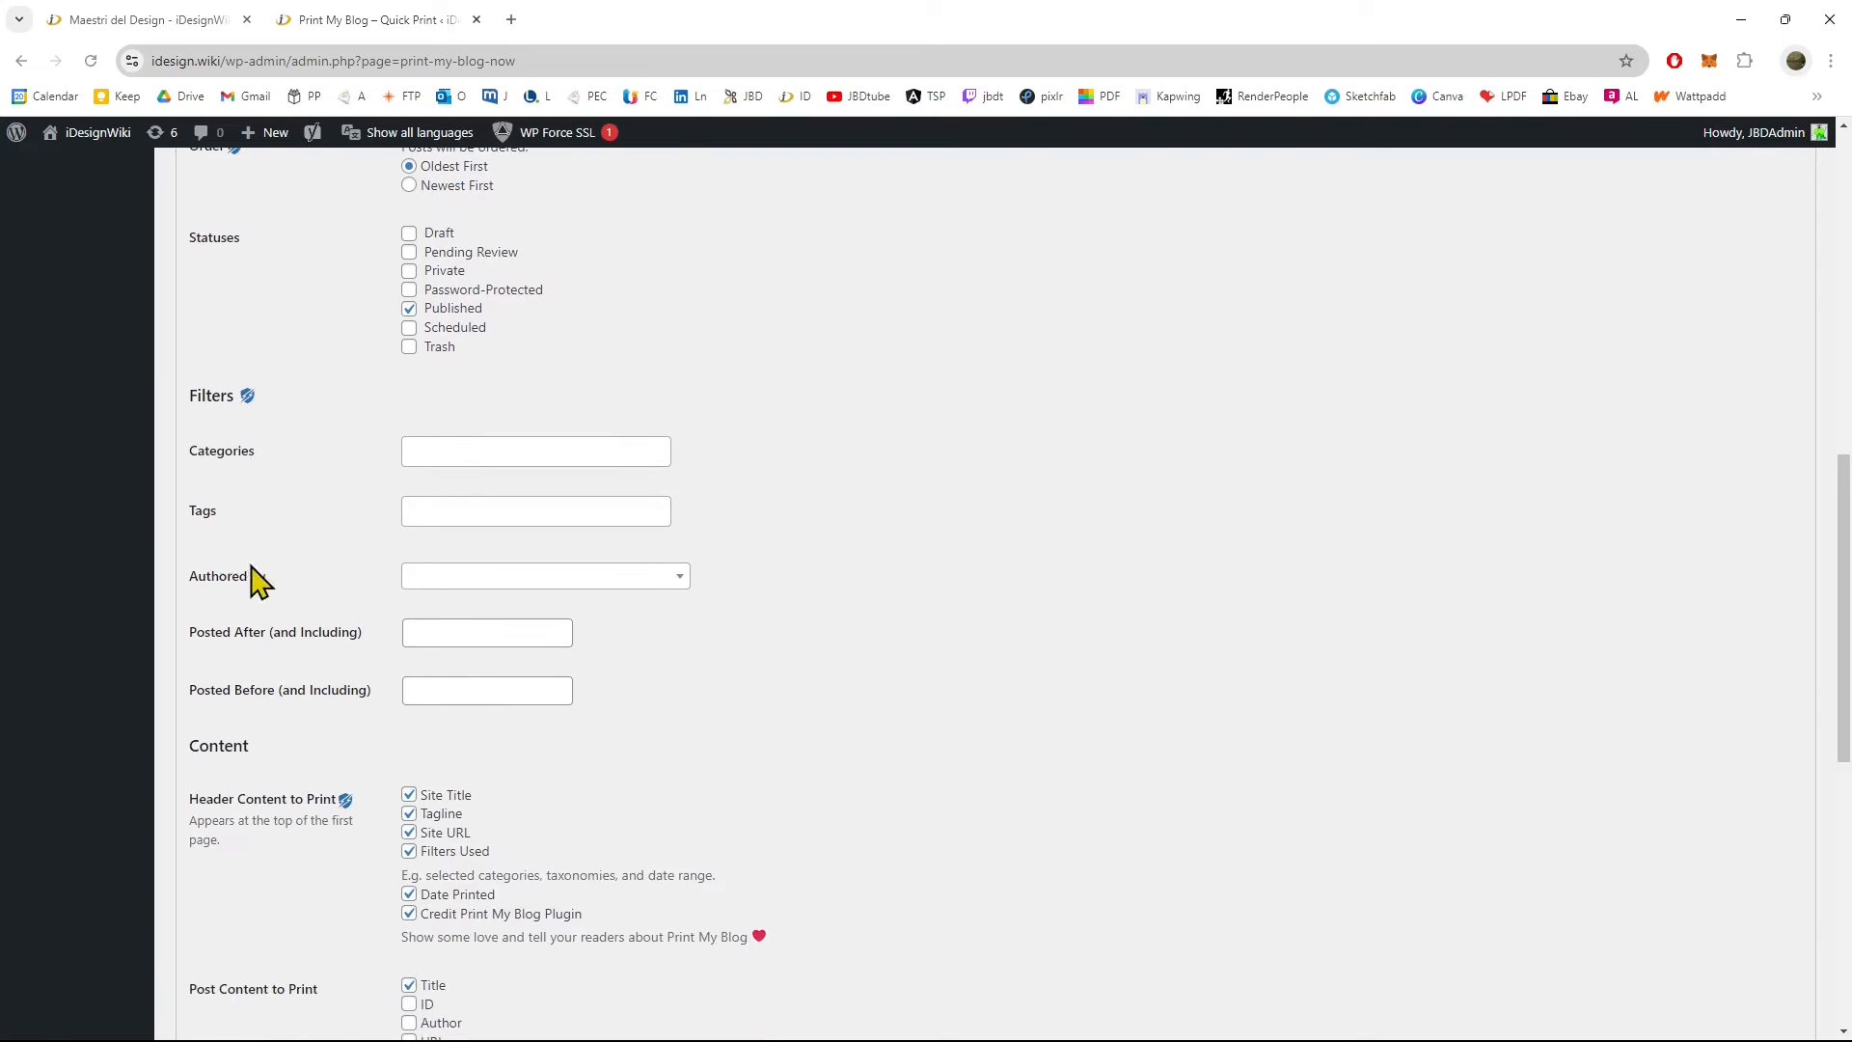
scroll(258, 501, down, 1)
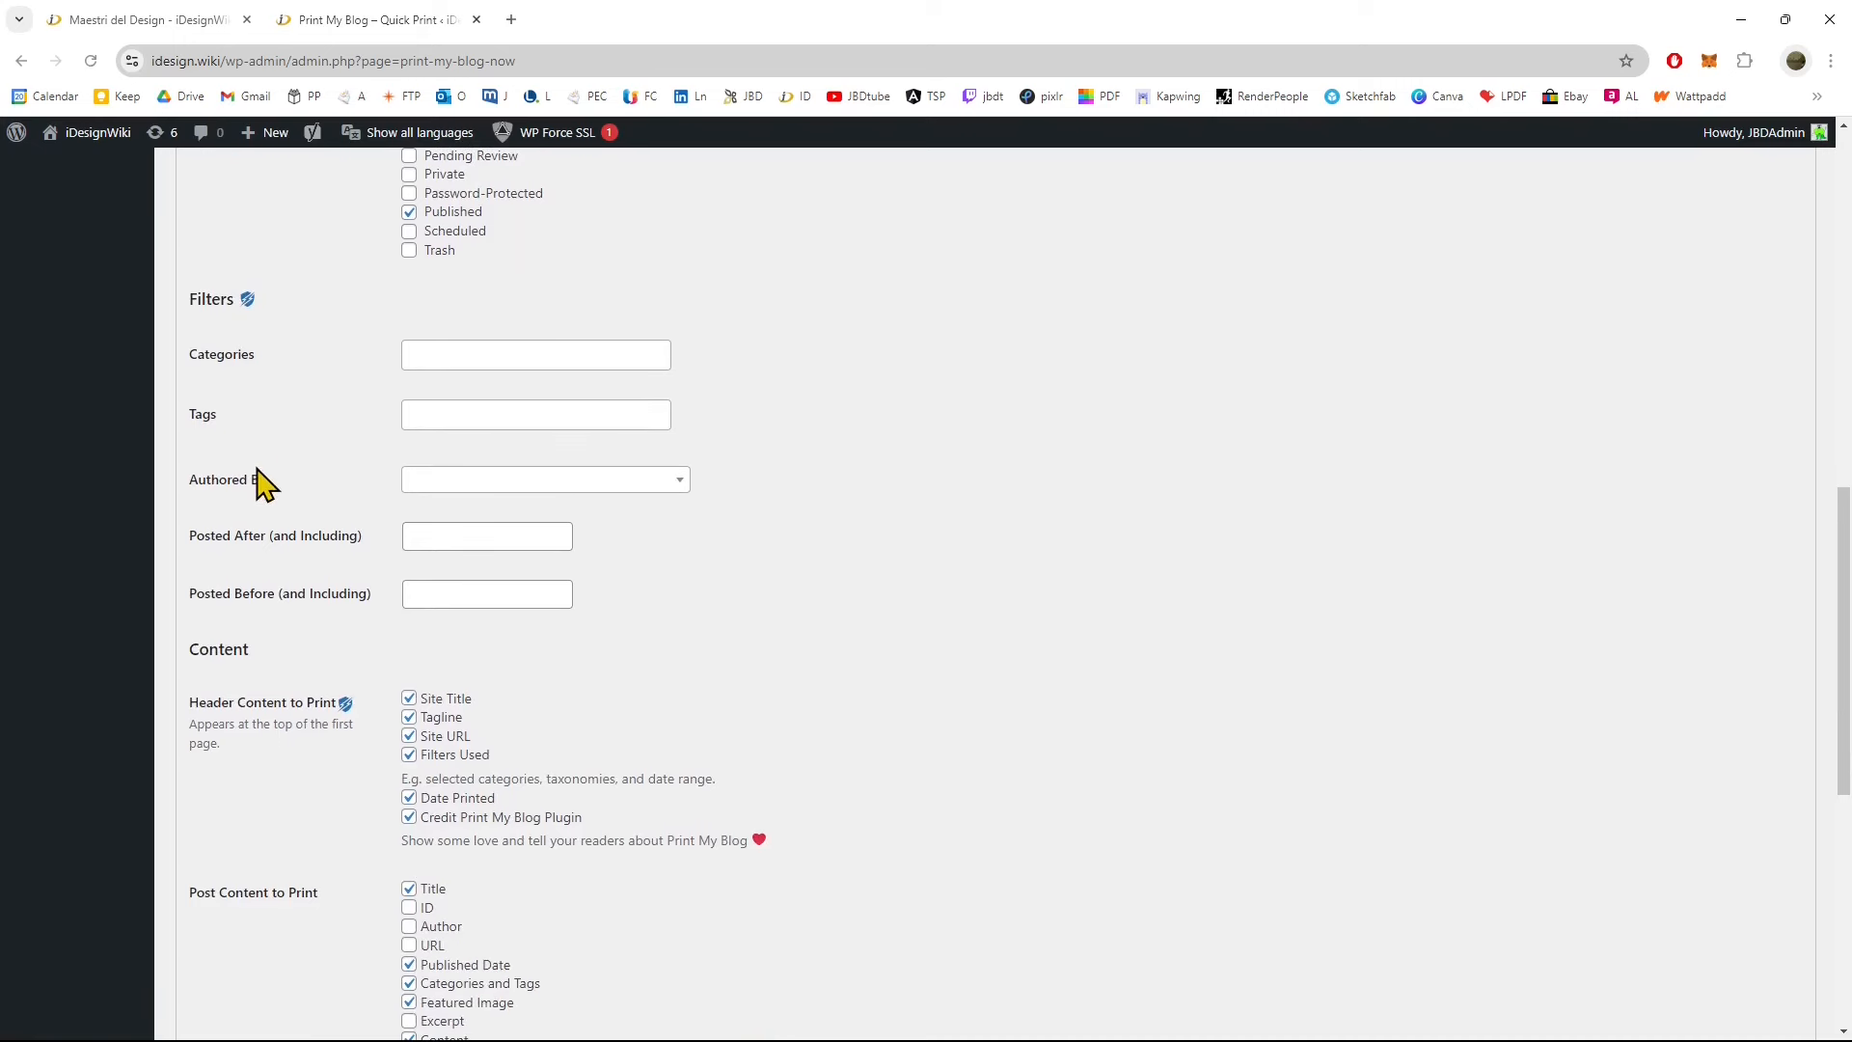
scroll(458, 622, down, 1)
scroll(463, 637, up, 1)
scroll(483, 589, down, 2)
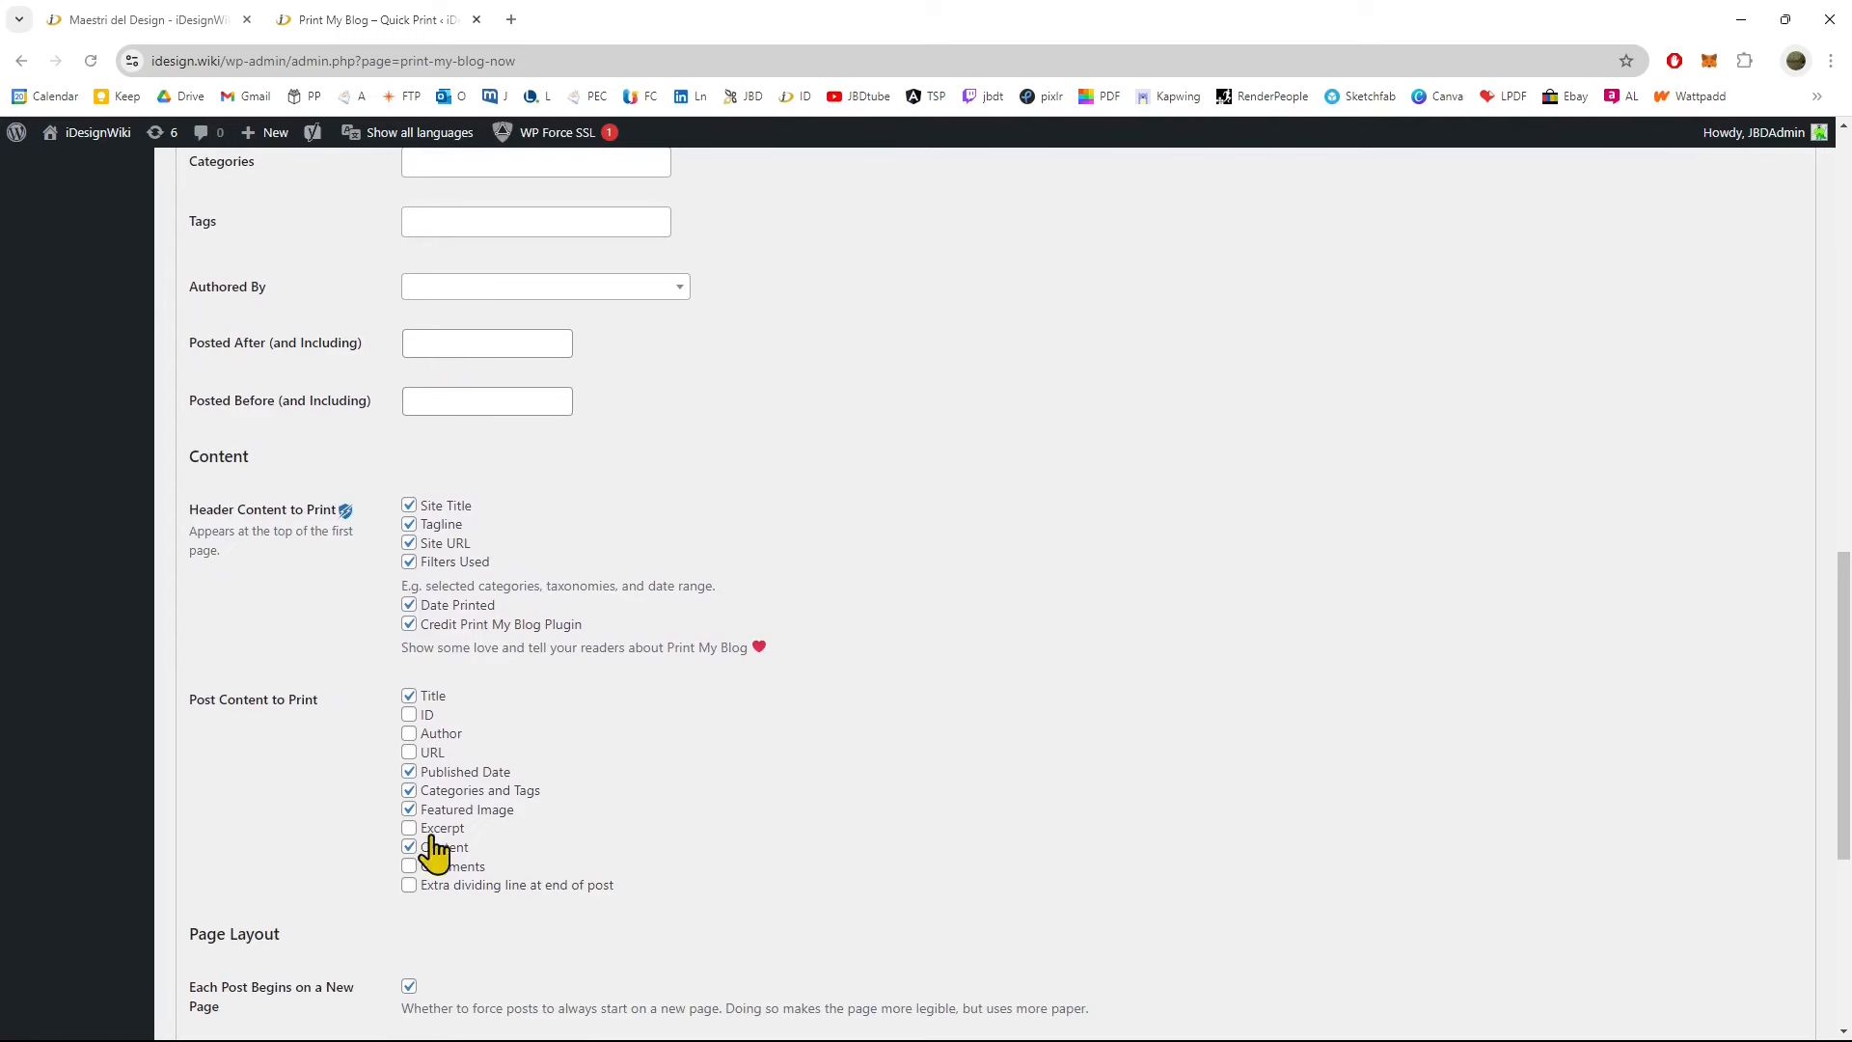
scroll(559, 782, down, 5)
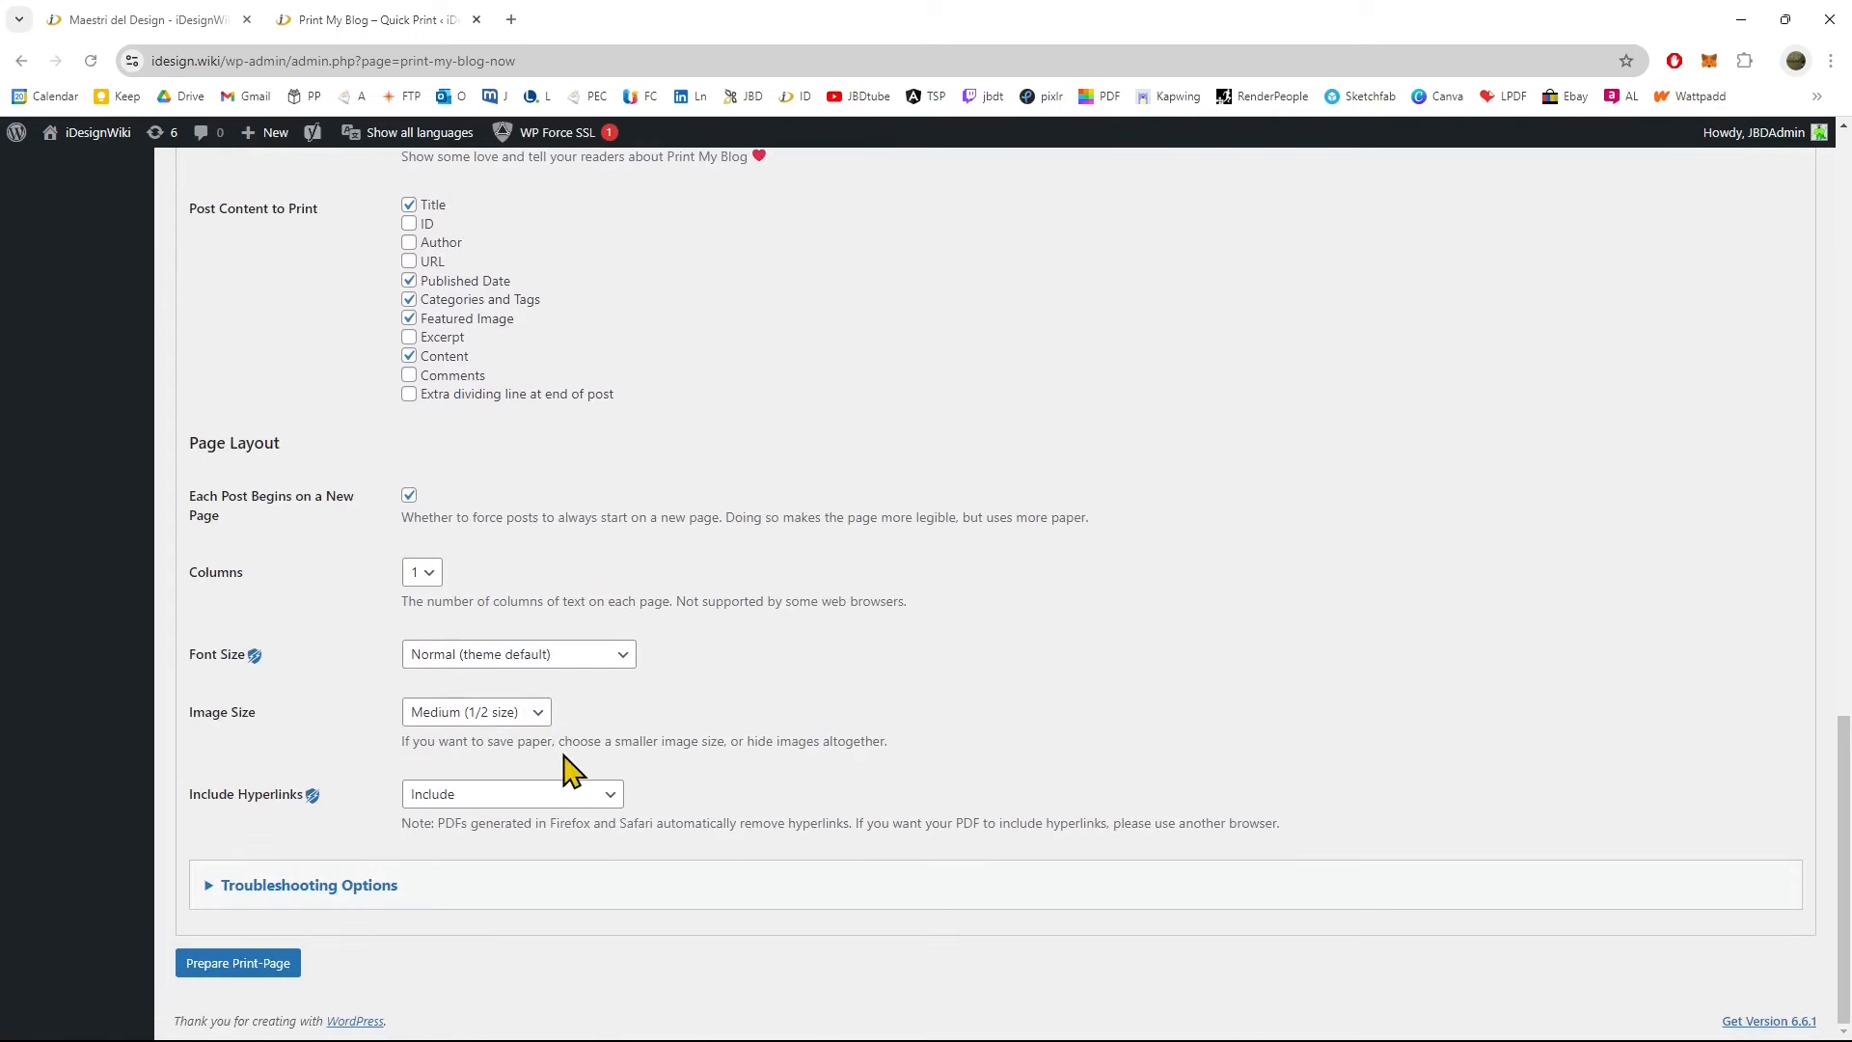
Prepare the HTML print page for the posts and pause AdBlock on the site so it can load
click(242, 972)
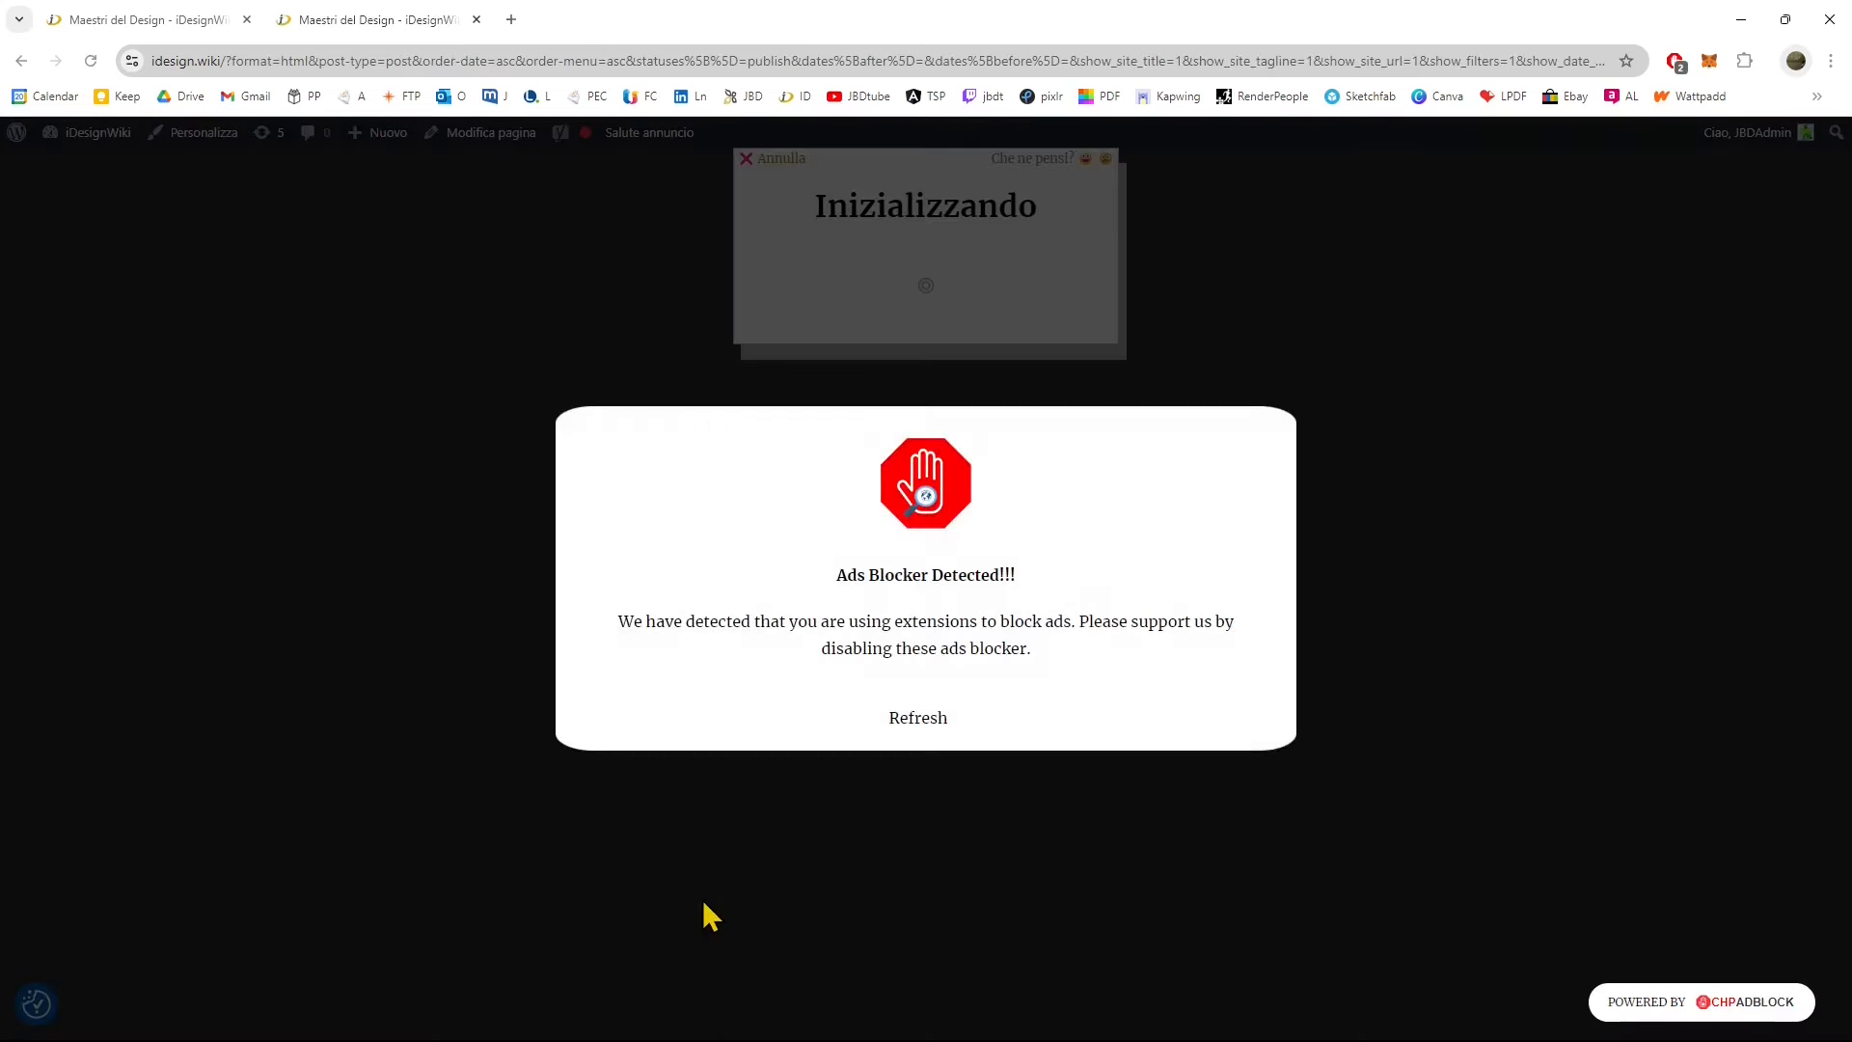
click(1675, 63)
click(1535, 479)
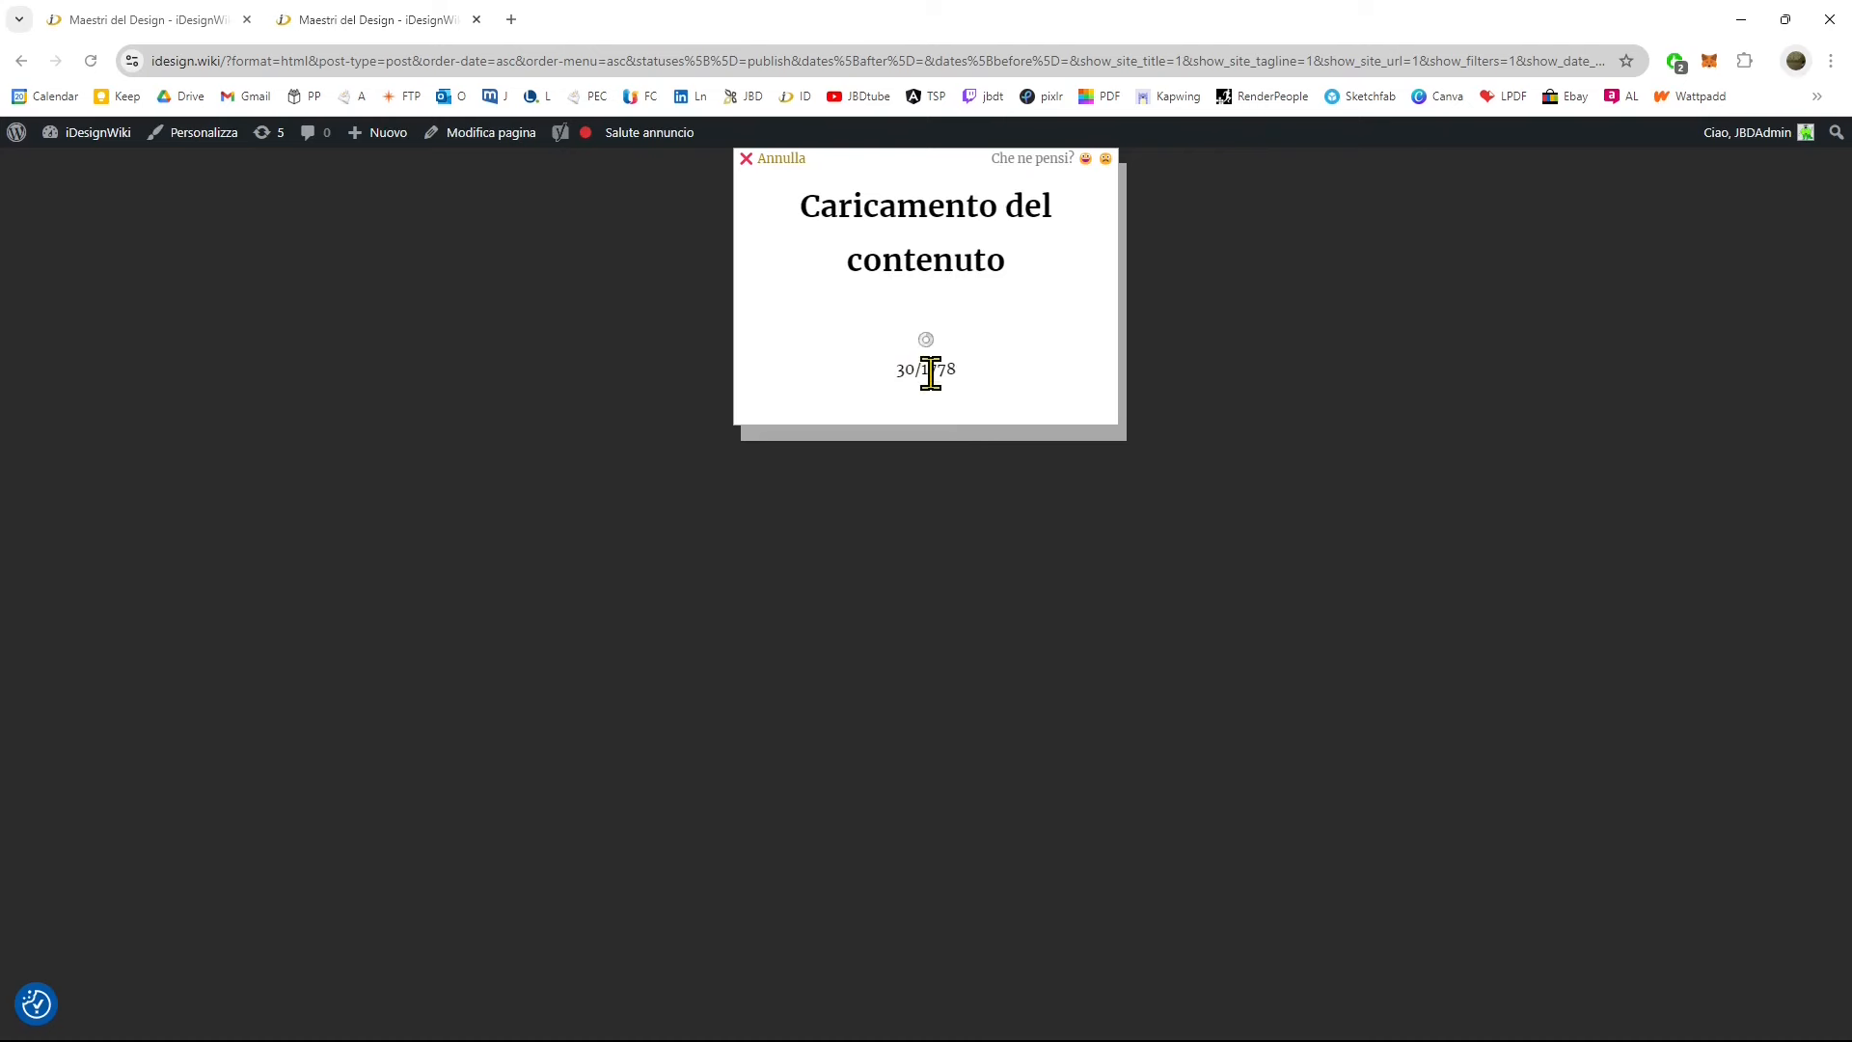
Check the content loading progress, compare the PDF print page in the other browser tab, and cancel the HTML print preparation
drag(958, 372, 923, 371)
click(170, 17)
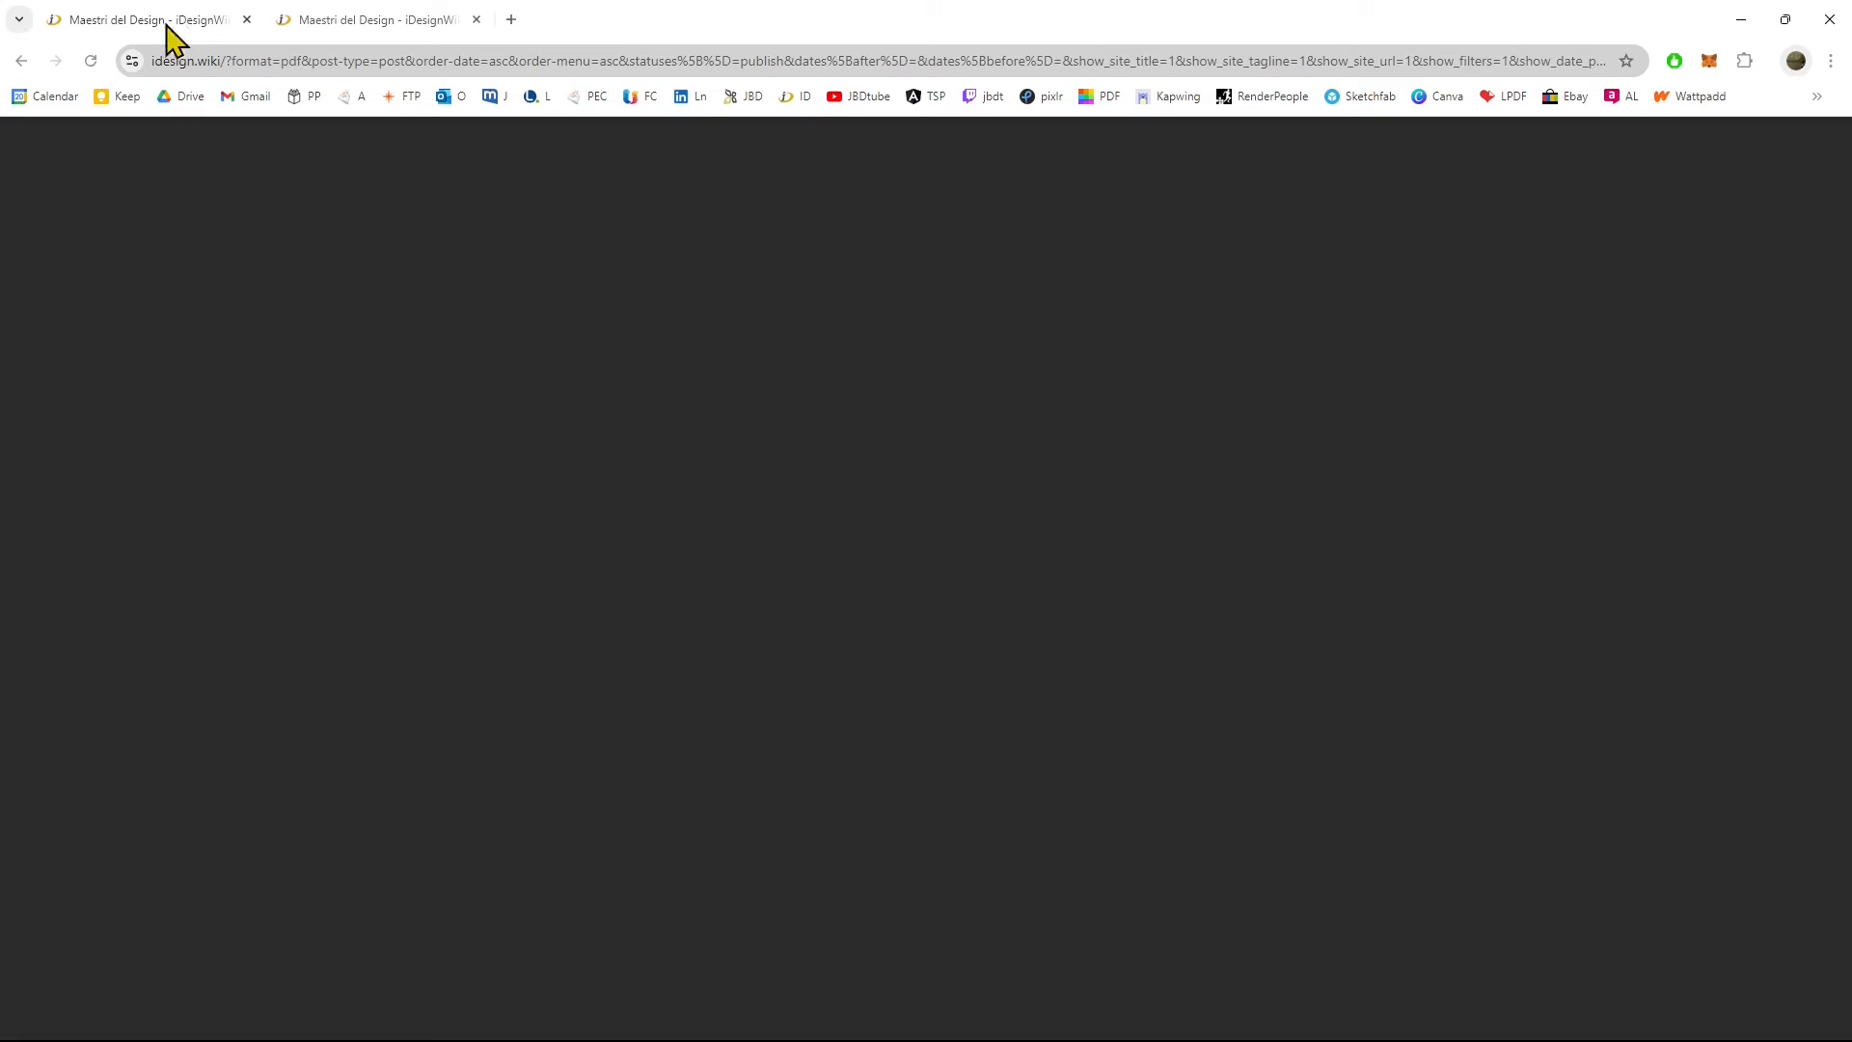
click(311, 21)
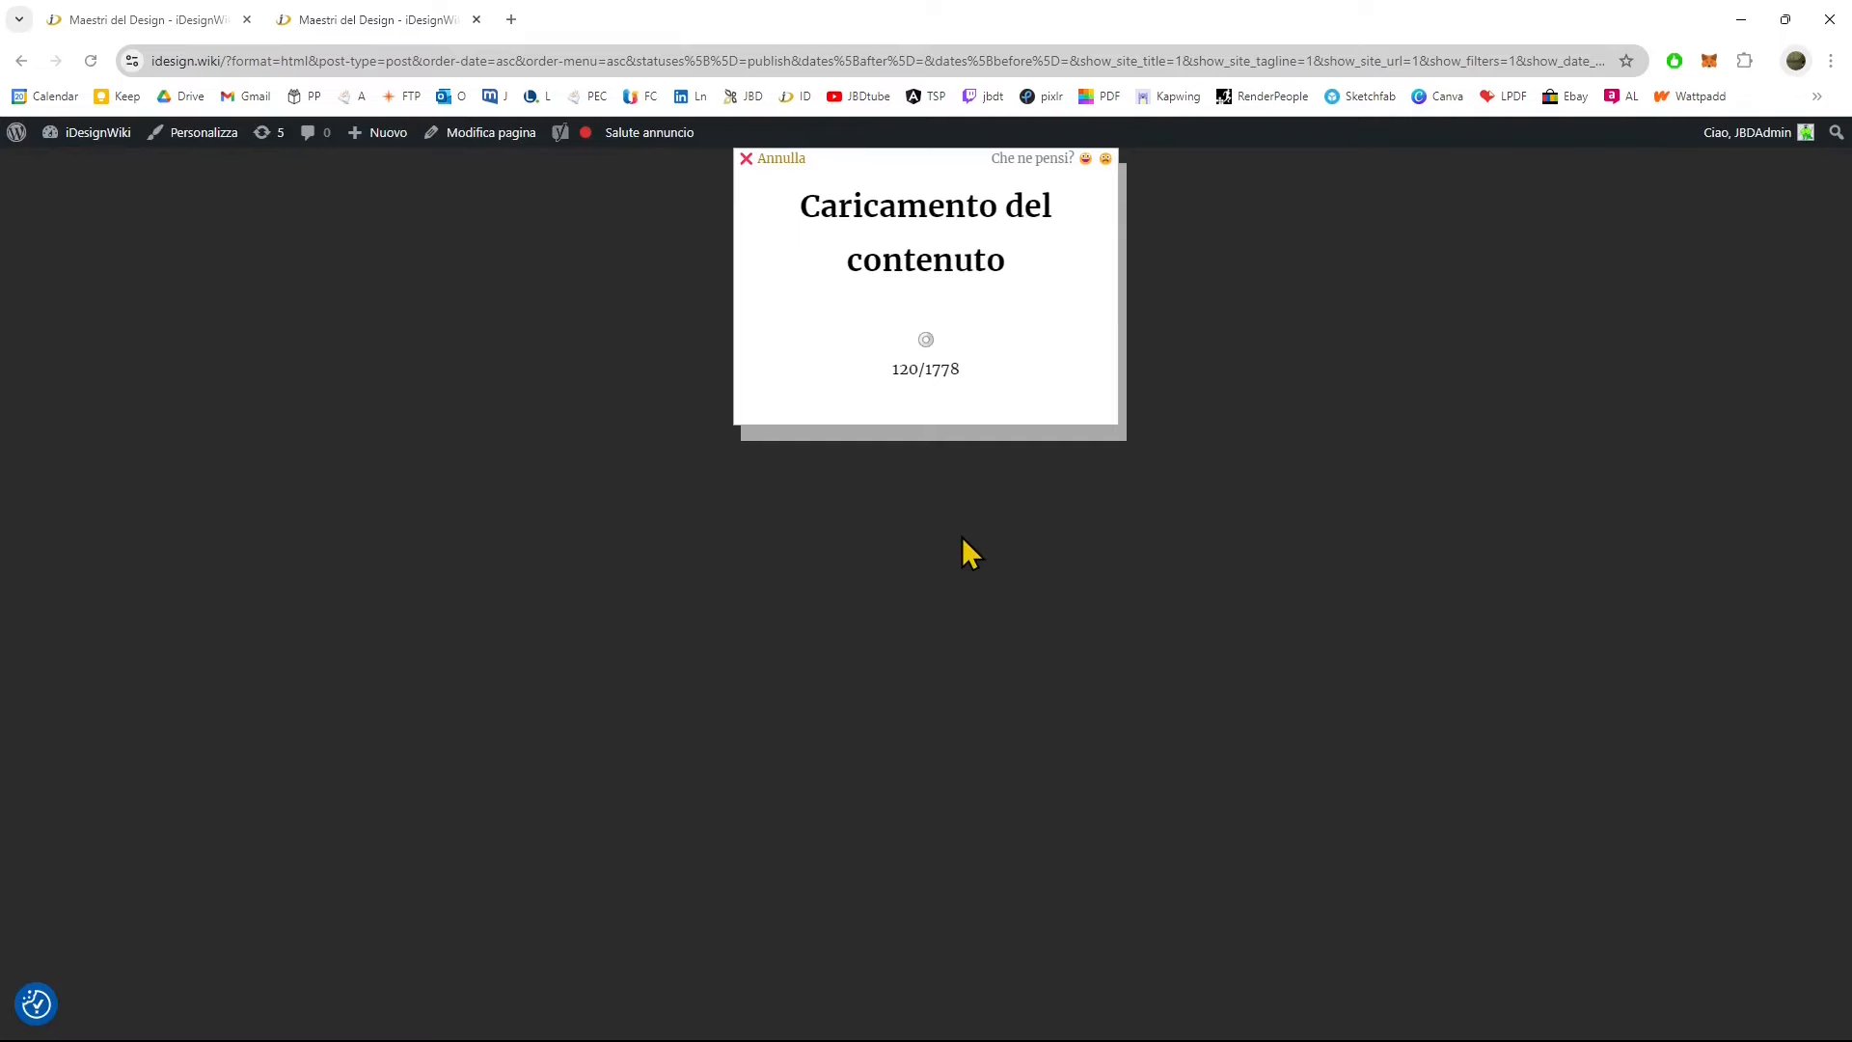
click(777, 159)
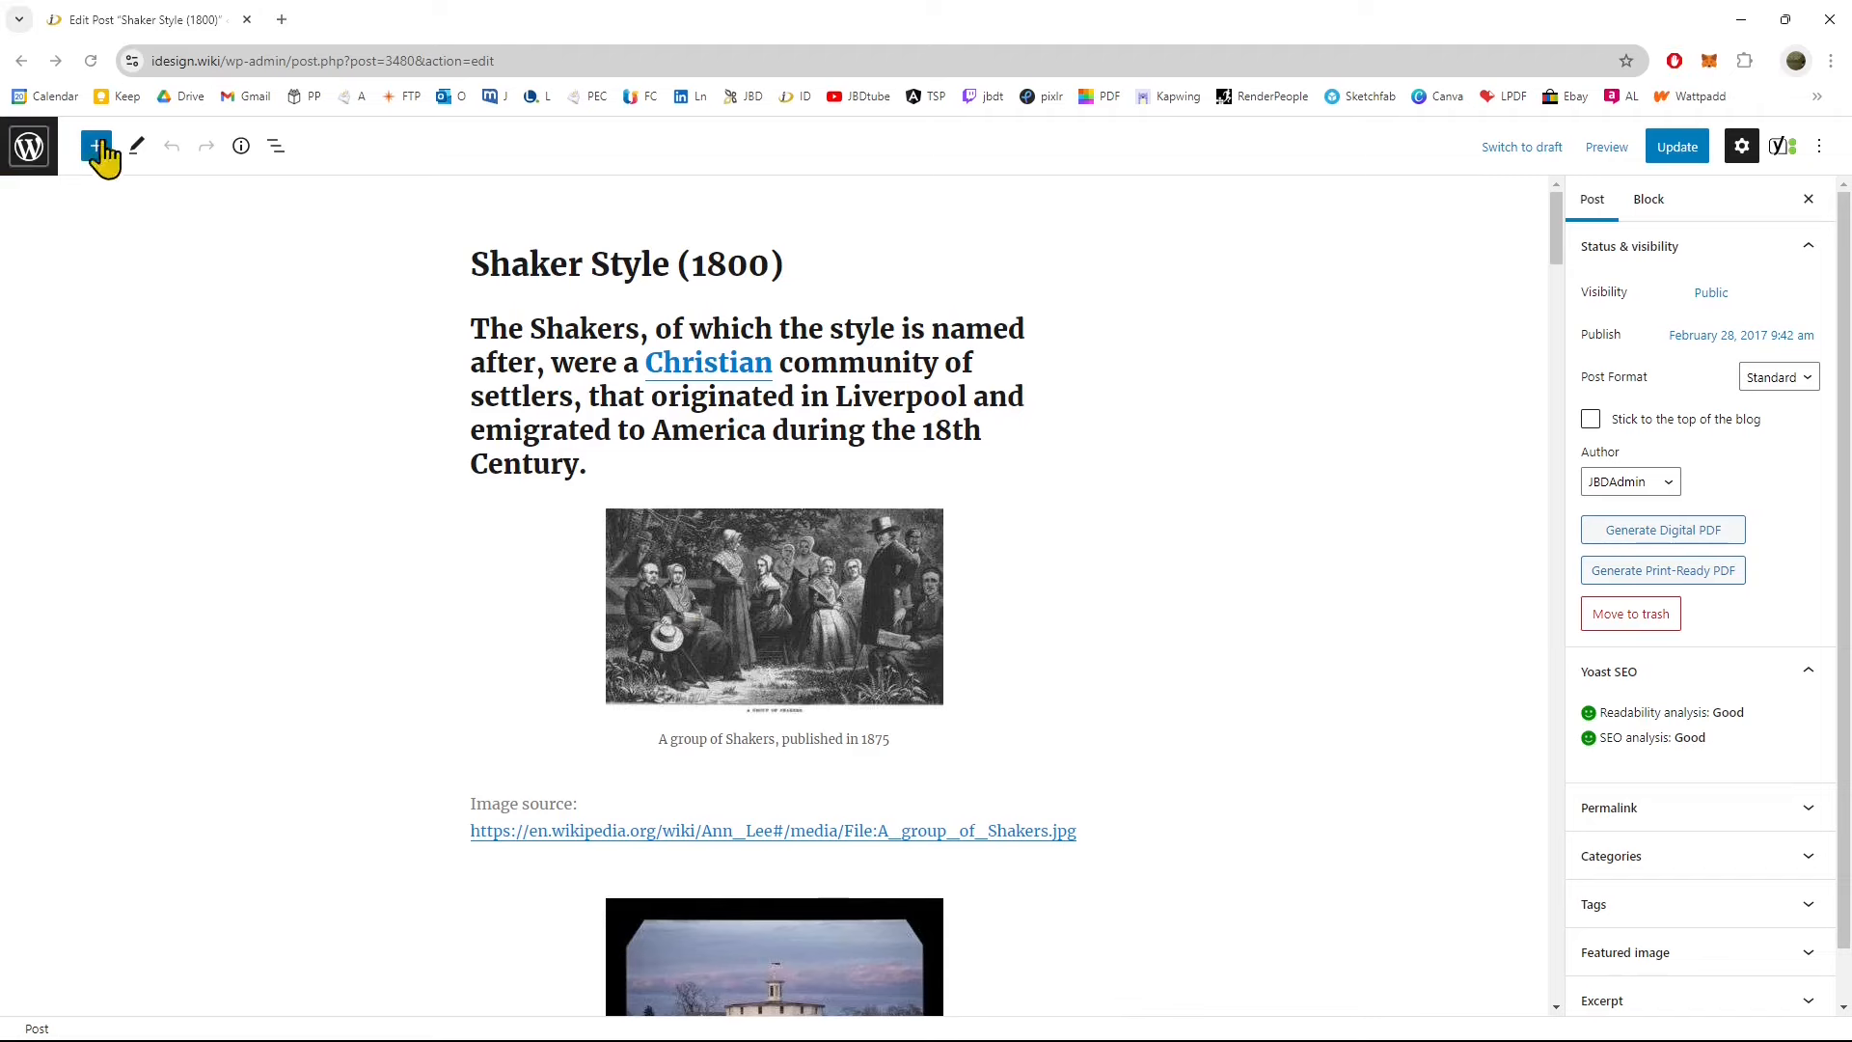
Examine the title, heading, image and source link blocks of the "Shaker Style (1800)" post in the editor
click(529, 360)
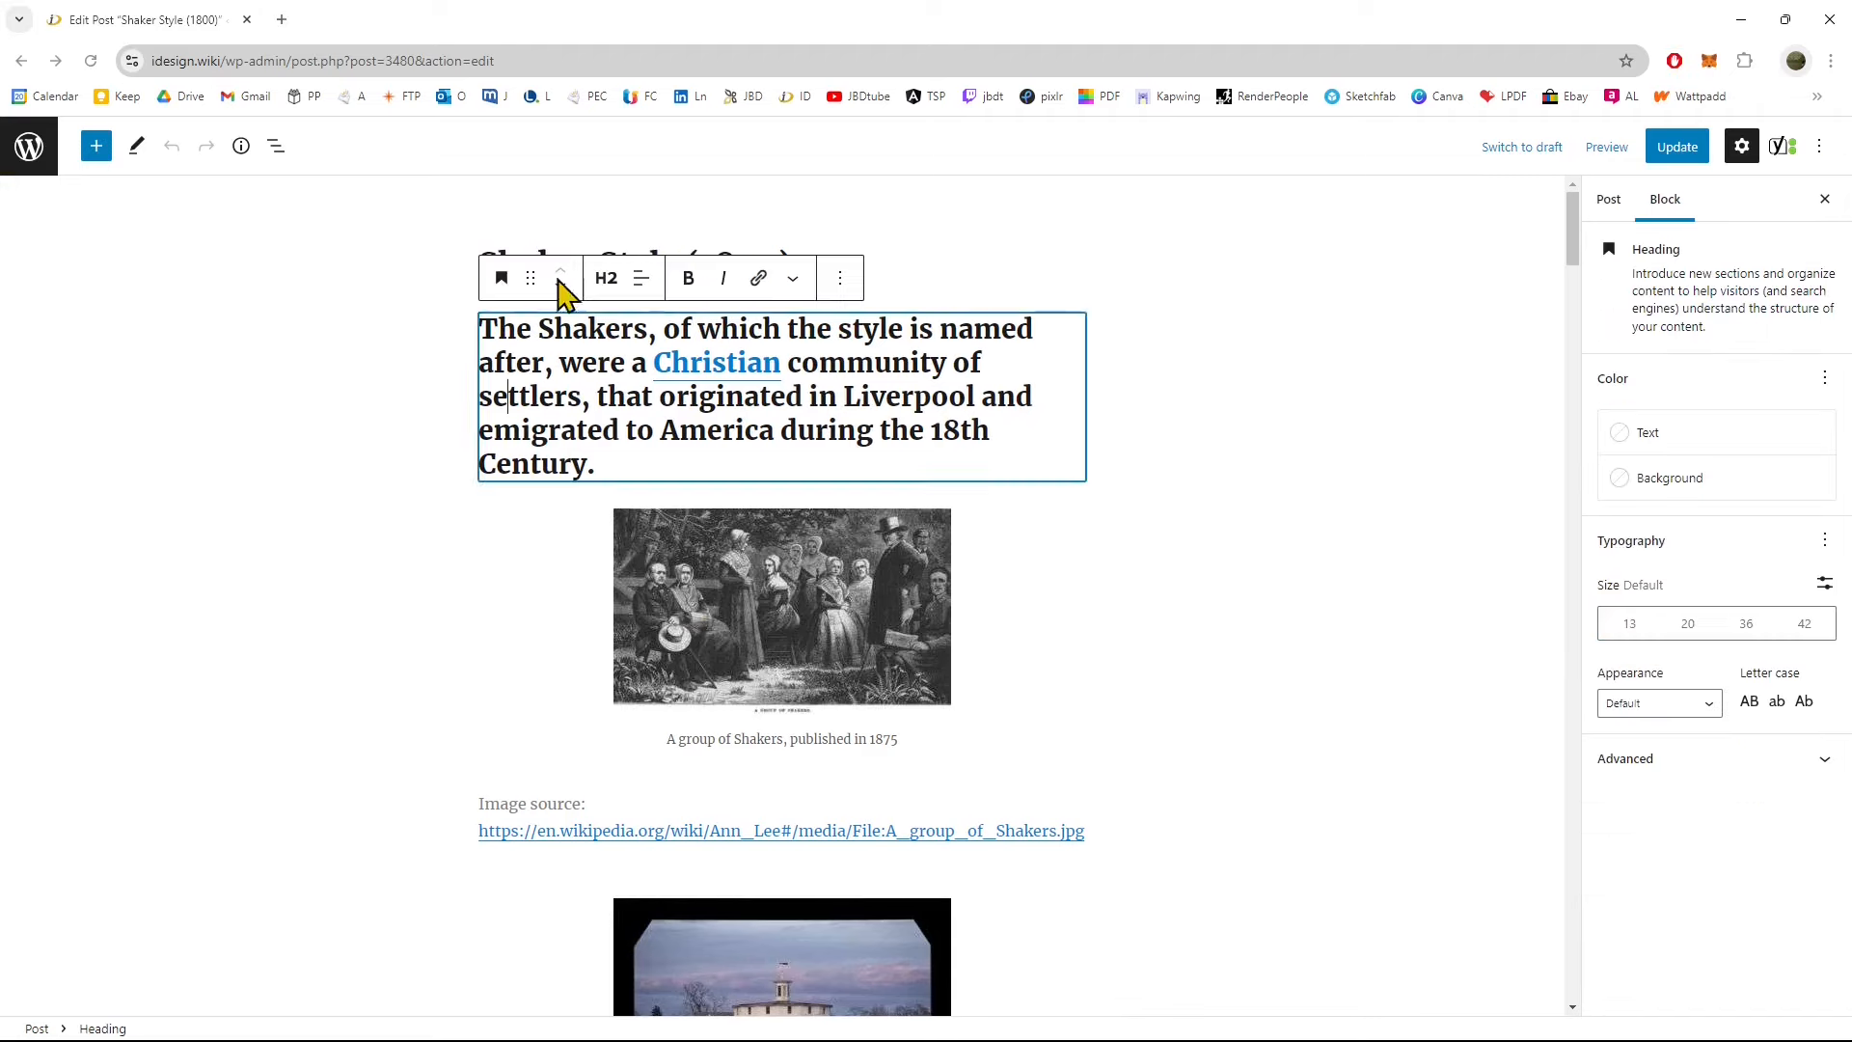
click(533, 252)
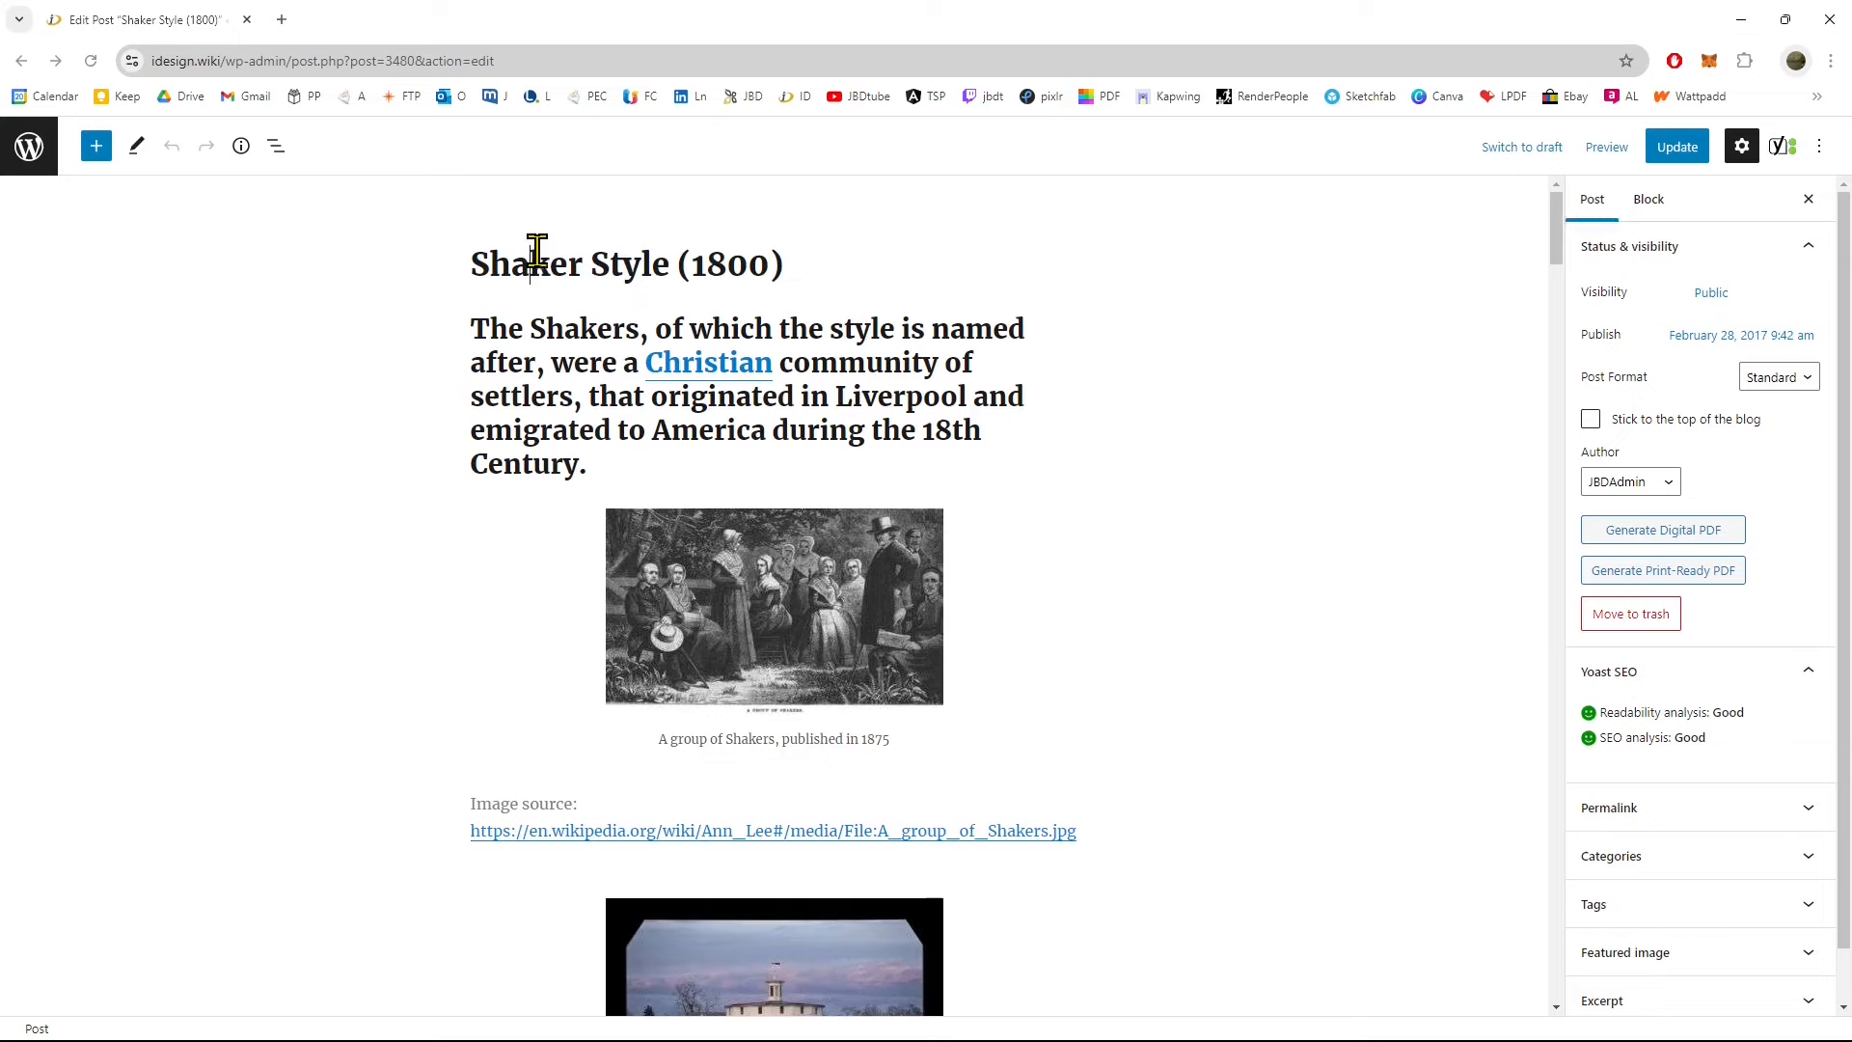
click(787, 545)
scroll(852, 621, down, 2)
click(839, 638)
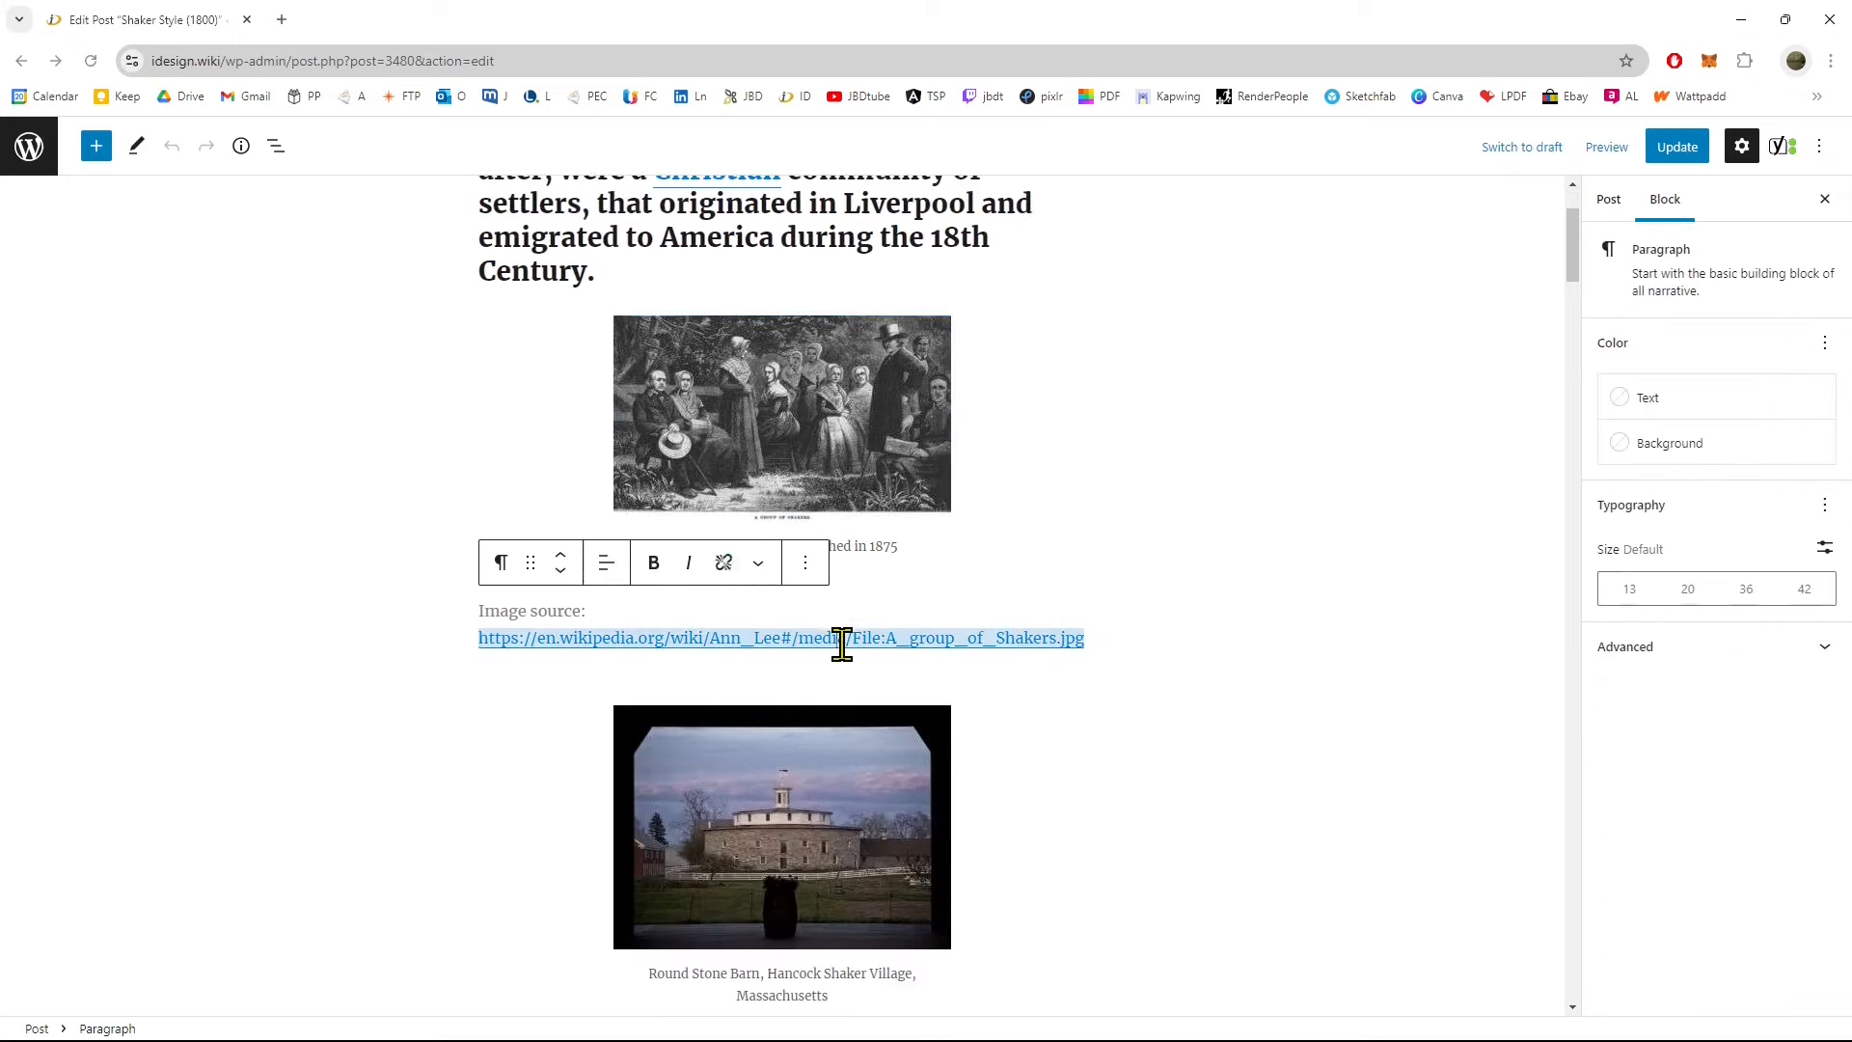
click(1086, 705)
scroll(756, 480, up, 2)
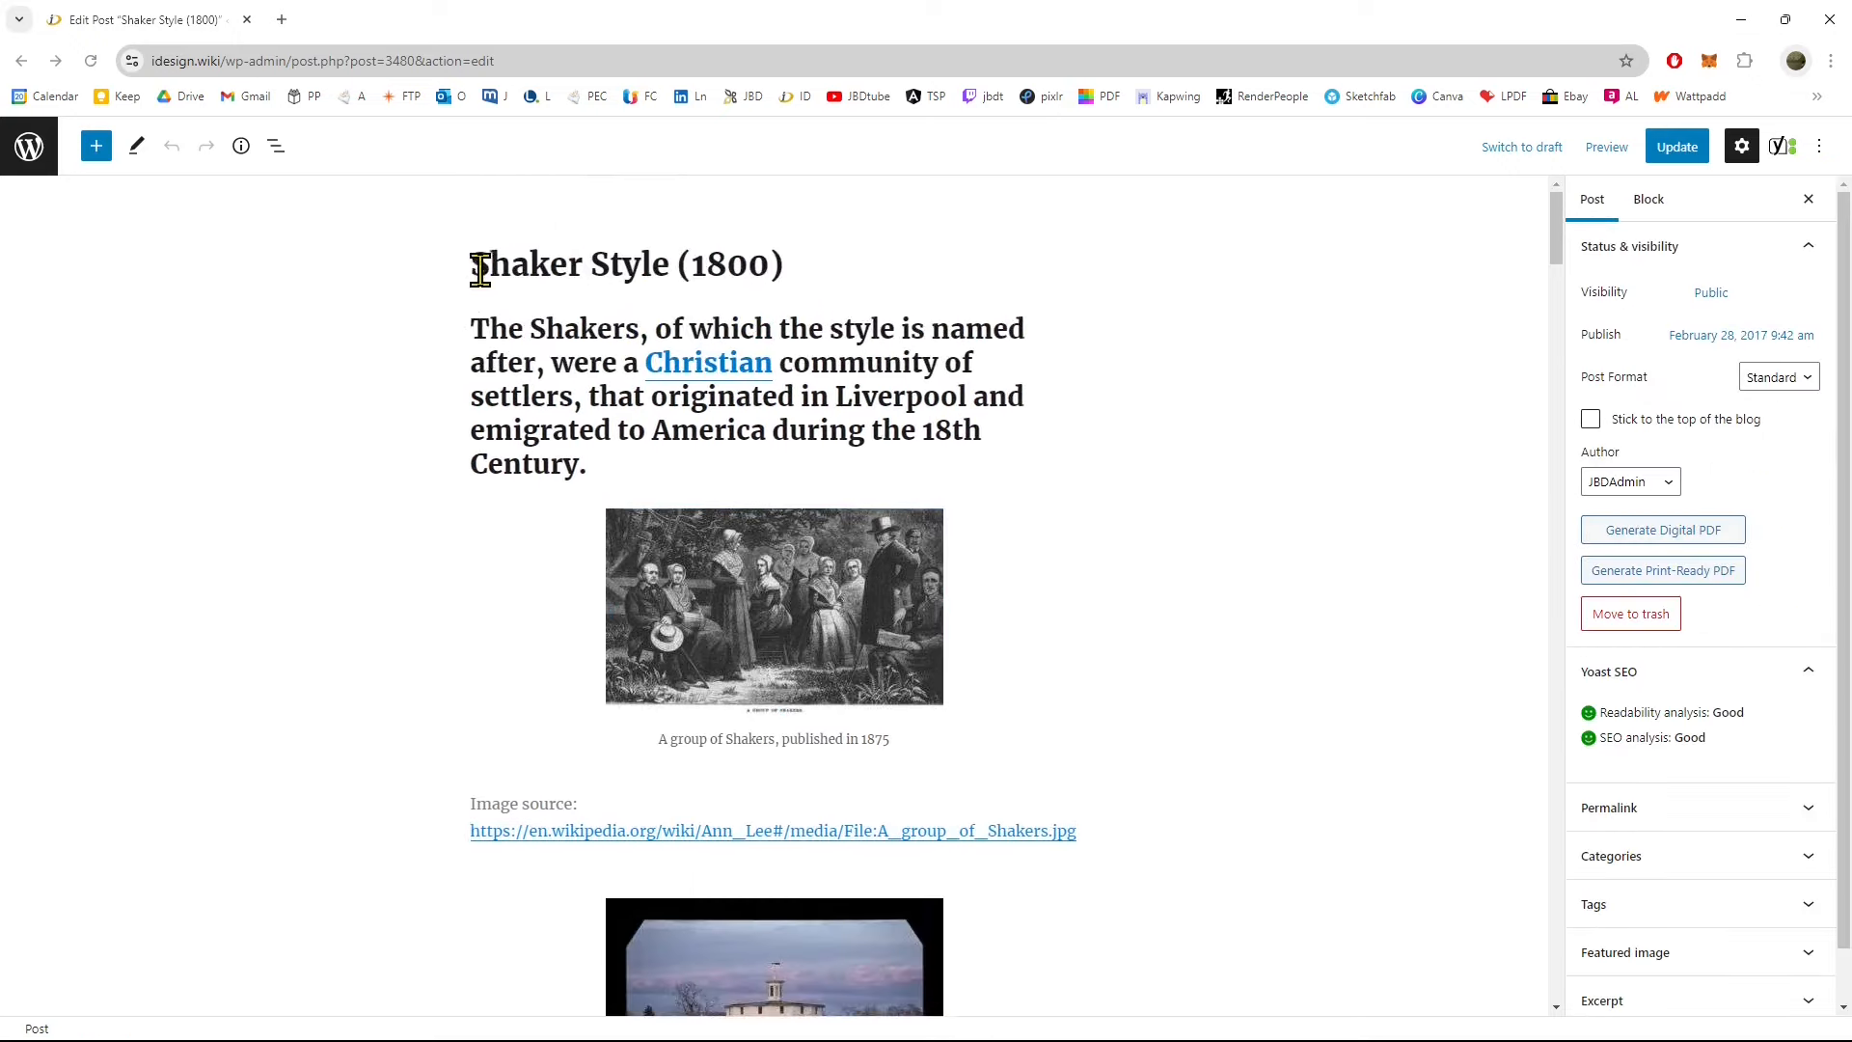
drag(476, 323, 955, 699)
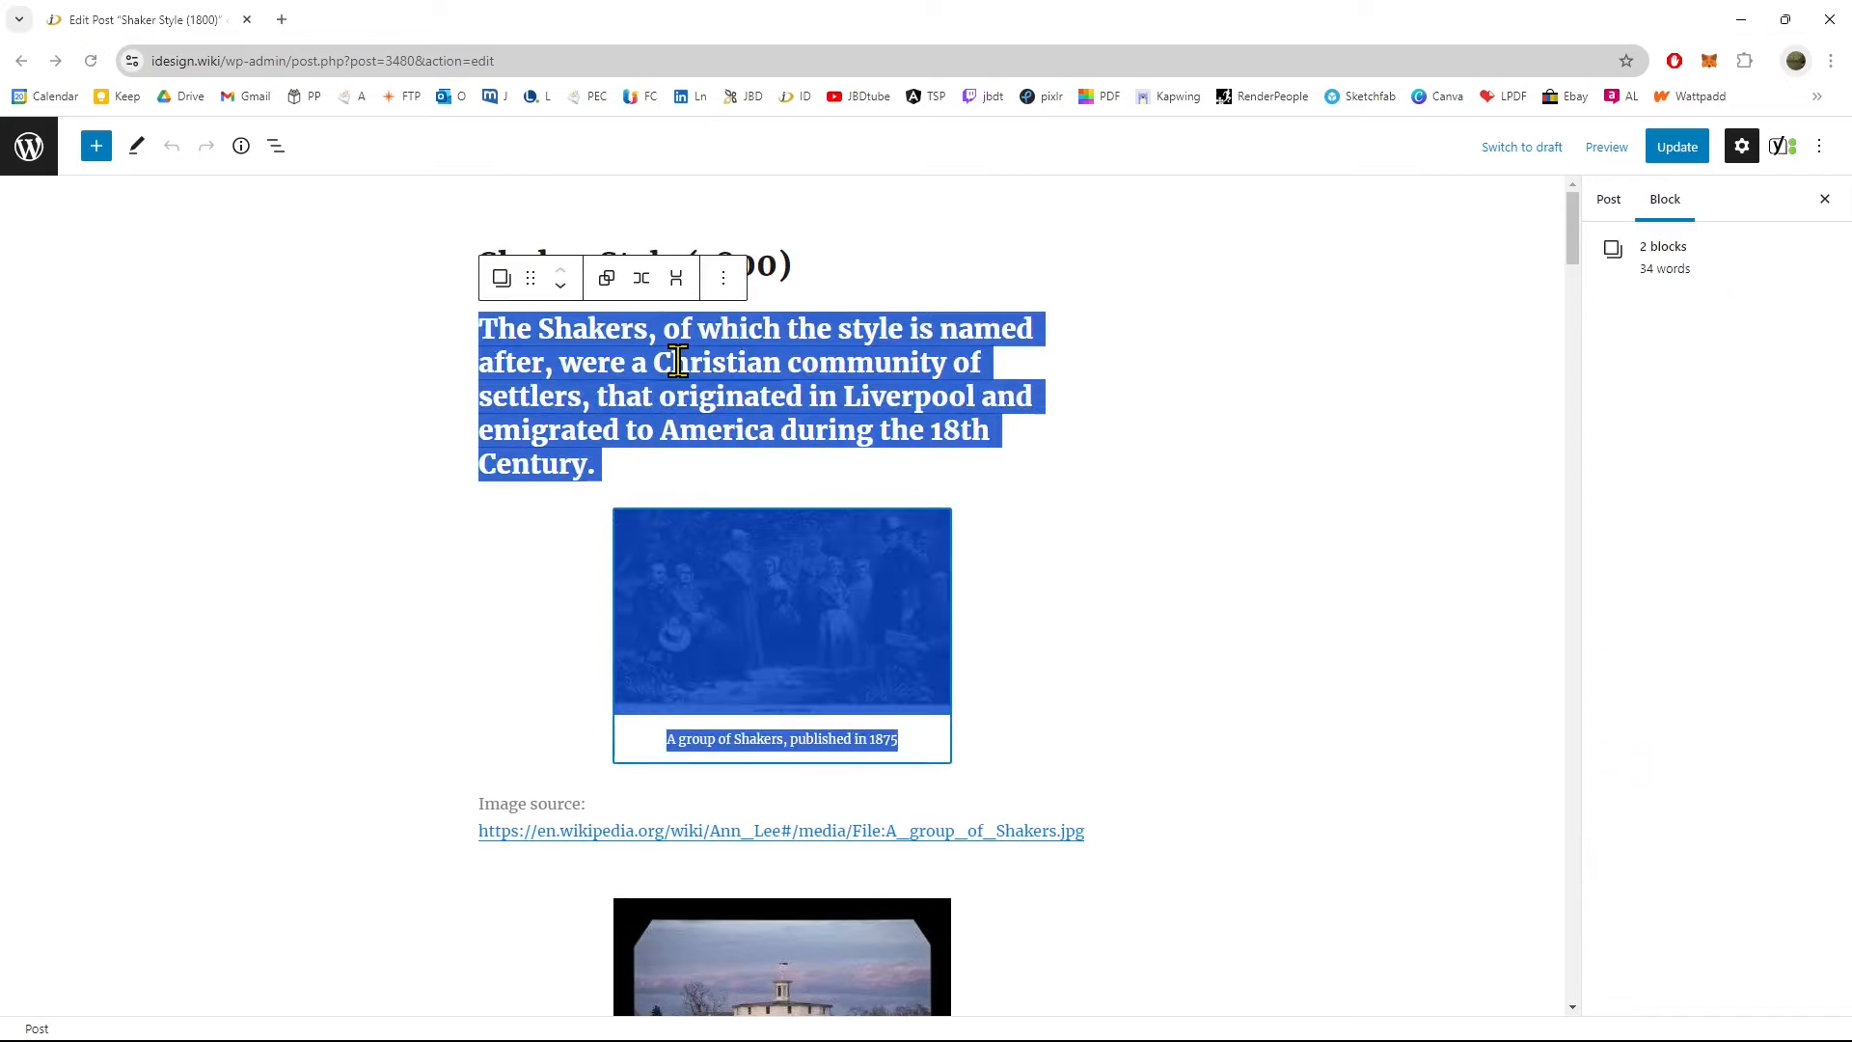
click(340, 415)
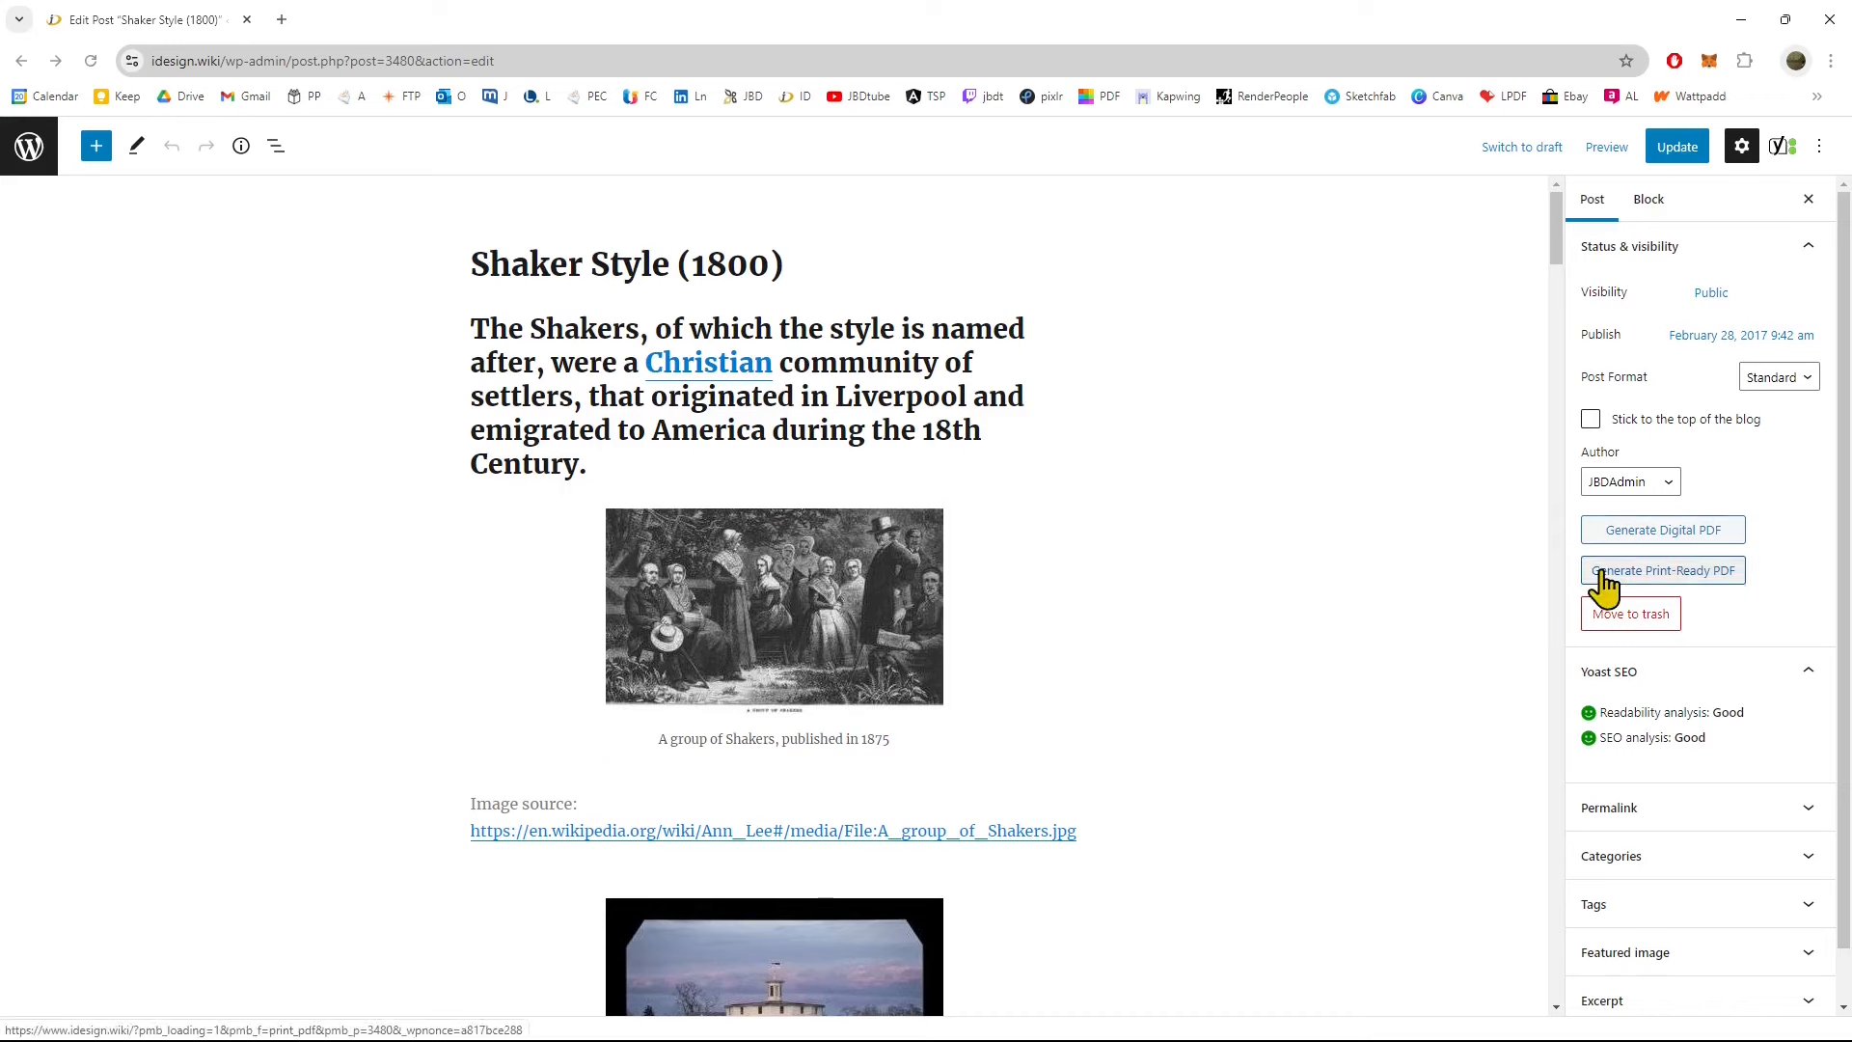
Generate a digital PDF of the "Shaker Style (1800)" post, pausing AdBlock on the site and refreshing the generated page
click(1669, 540)
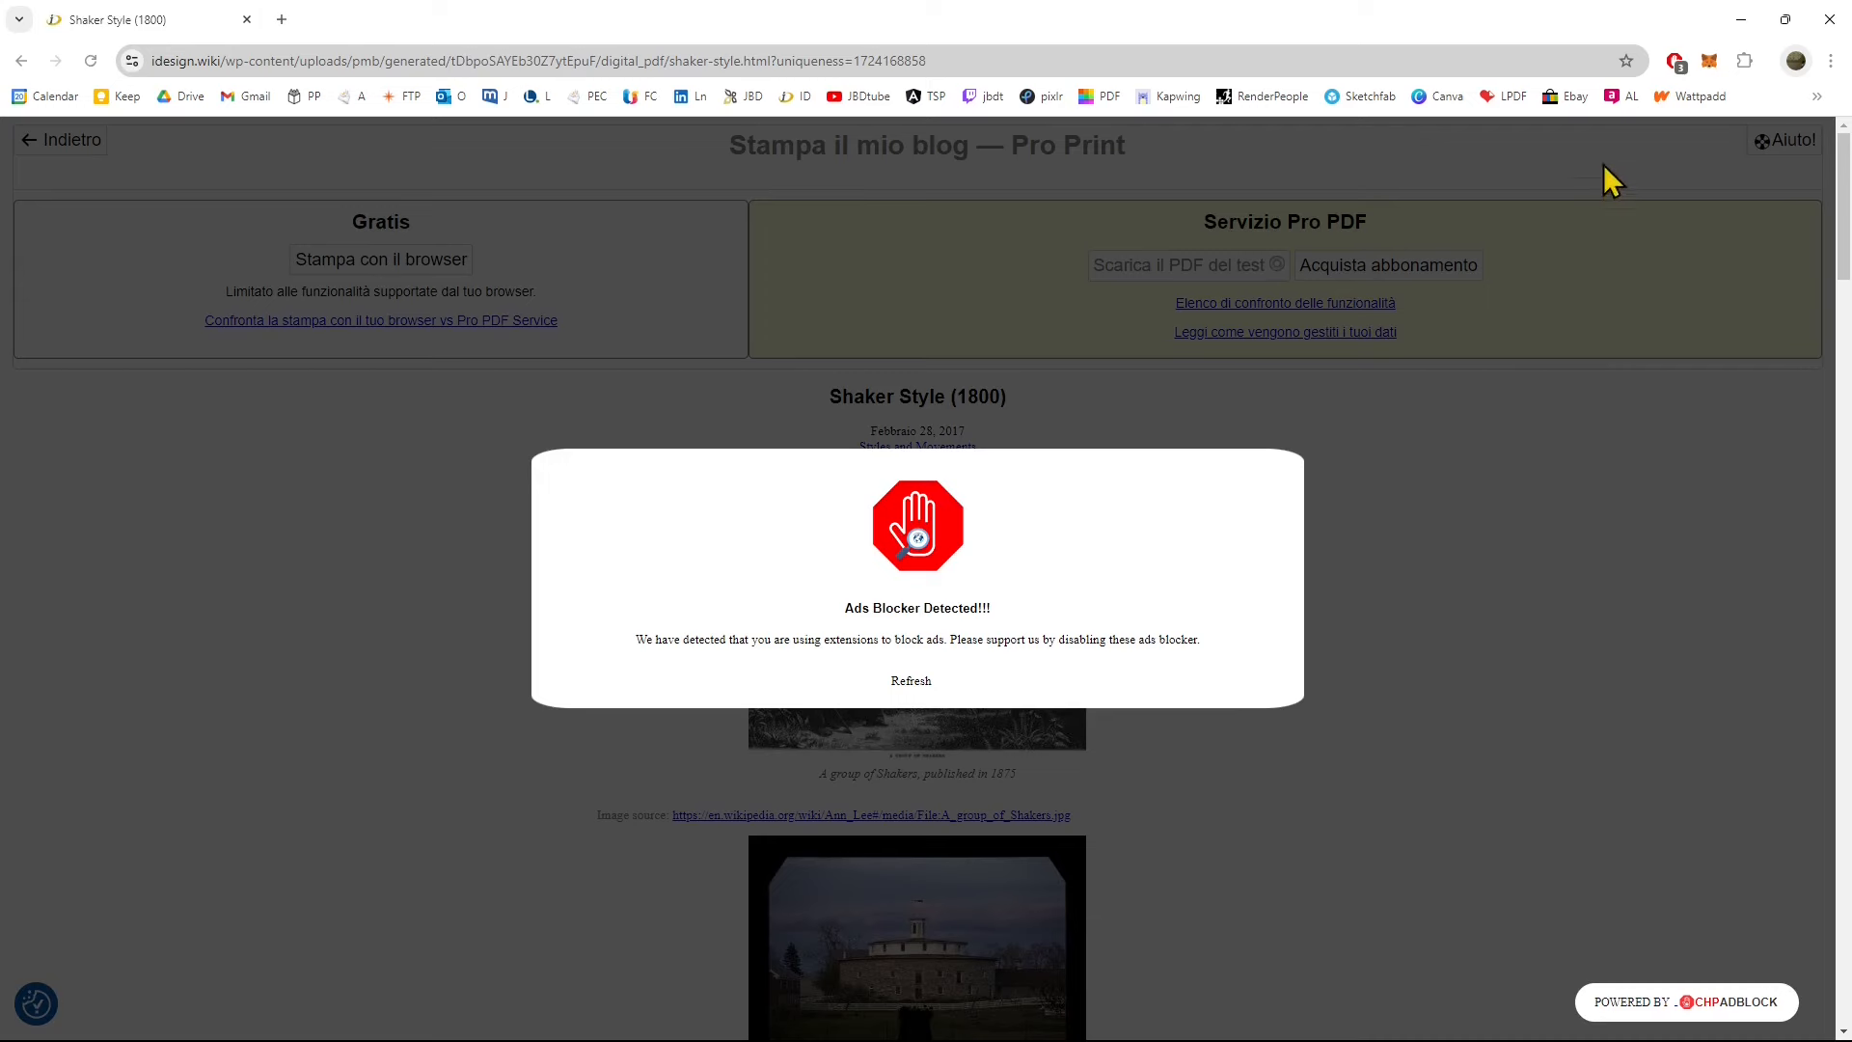
click(1676, 64)
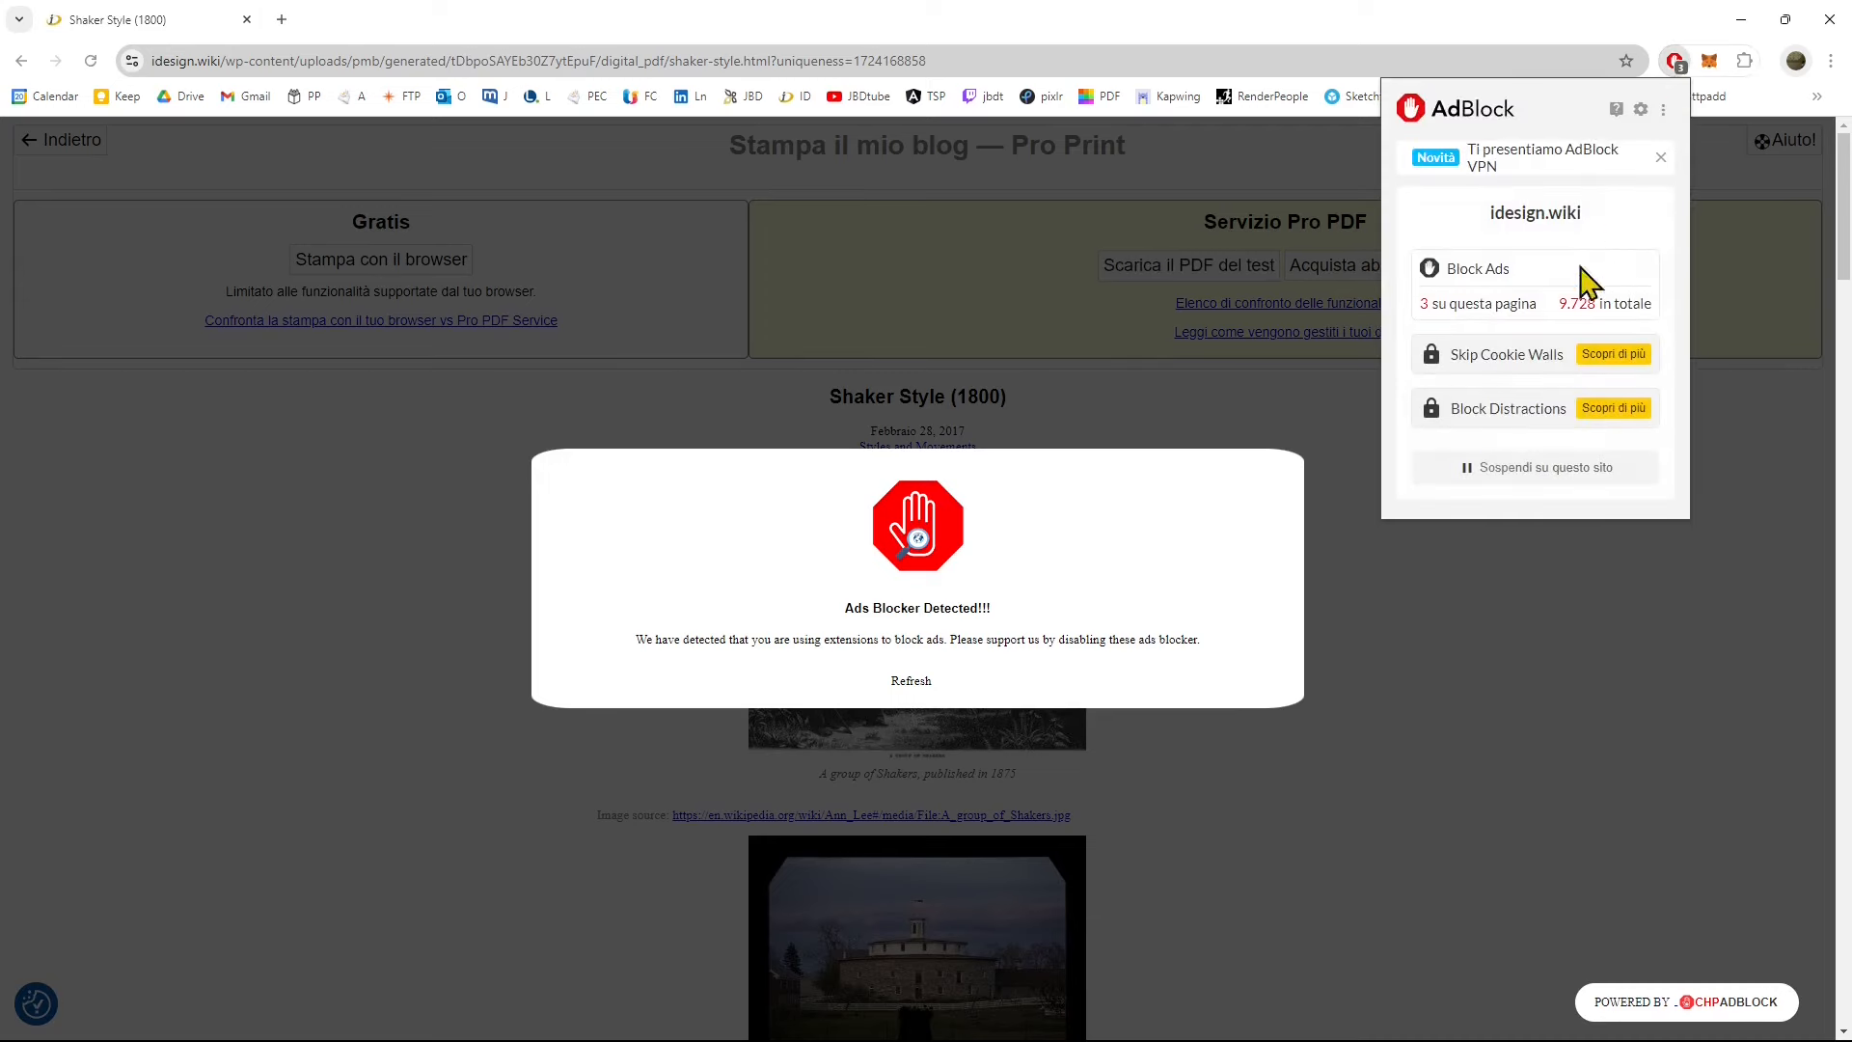
click(1471, 472)
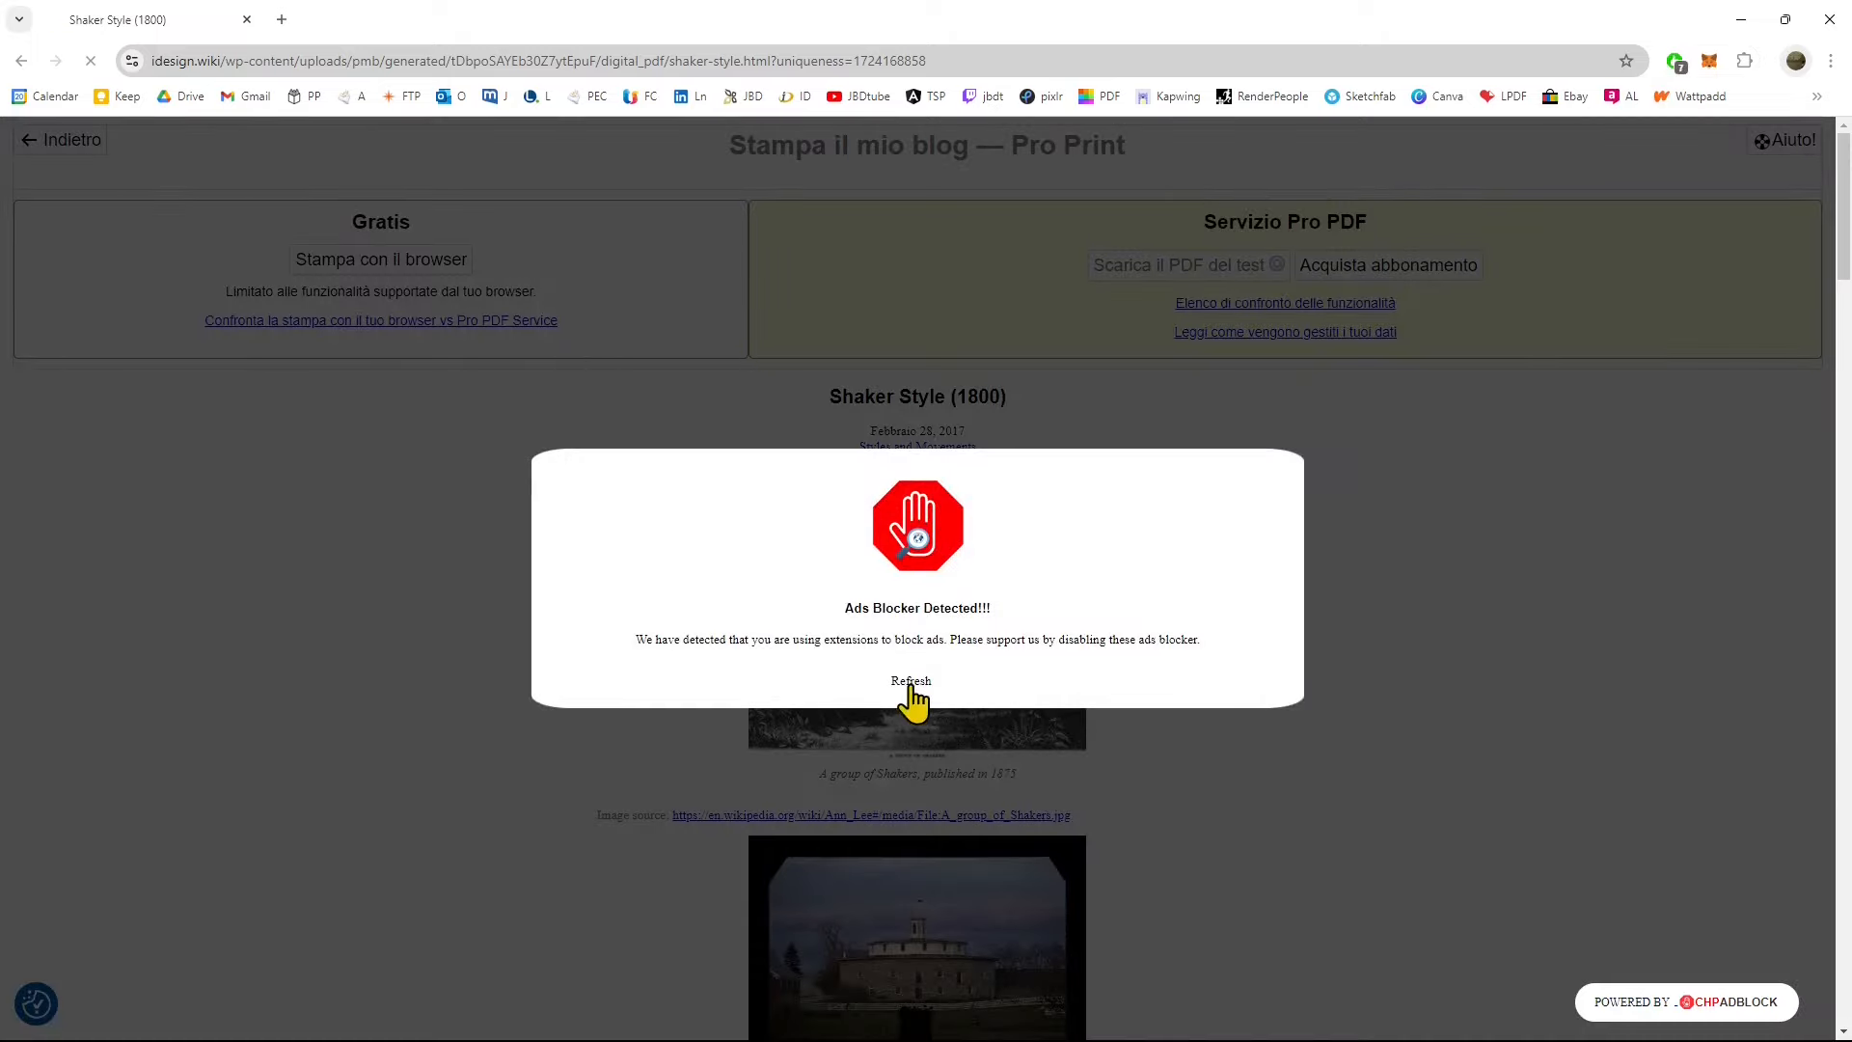
click(911, 682)
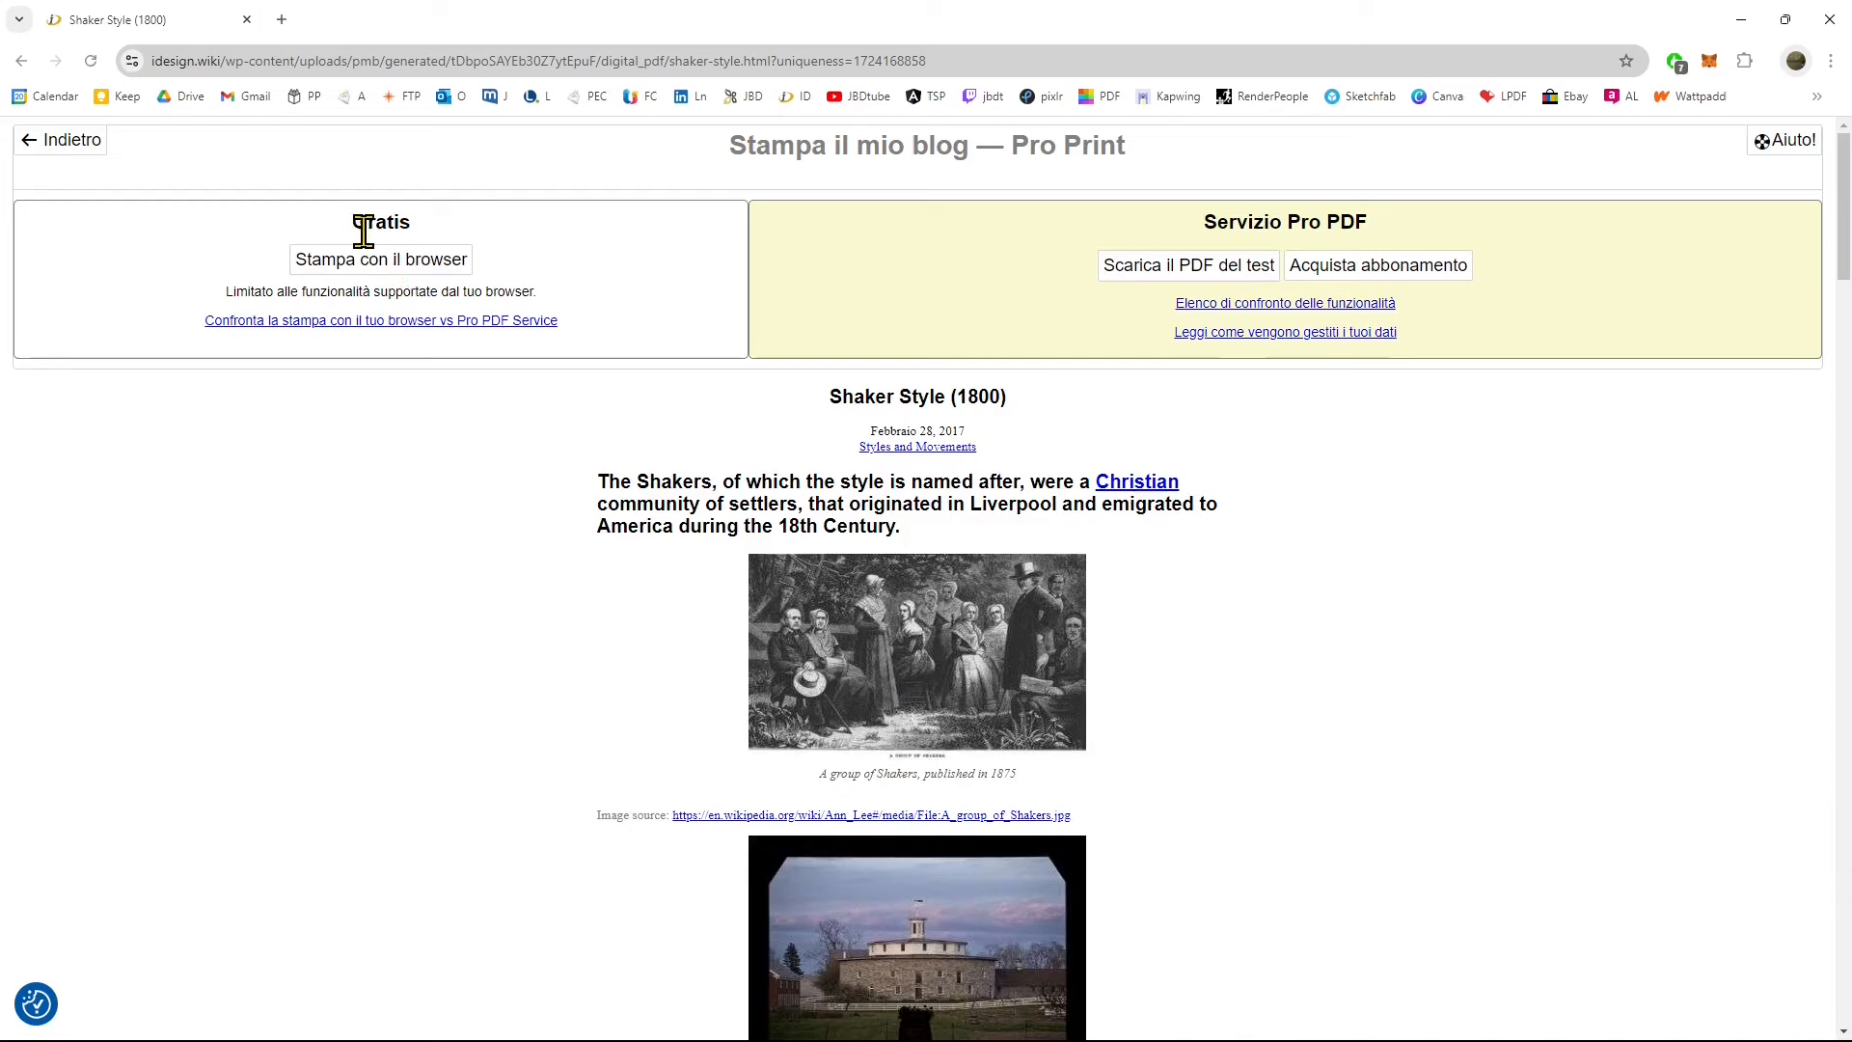
Review the free and Pro PDF service choices and start printing the post with the free browser option
drag(364, 231, 431, 636)
click(430, 636)
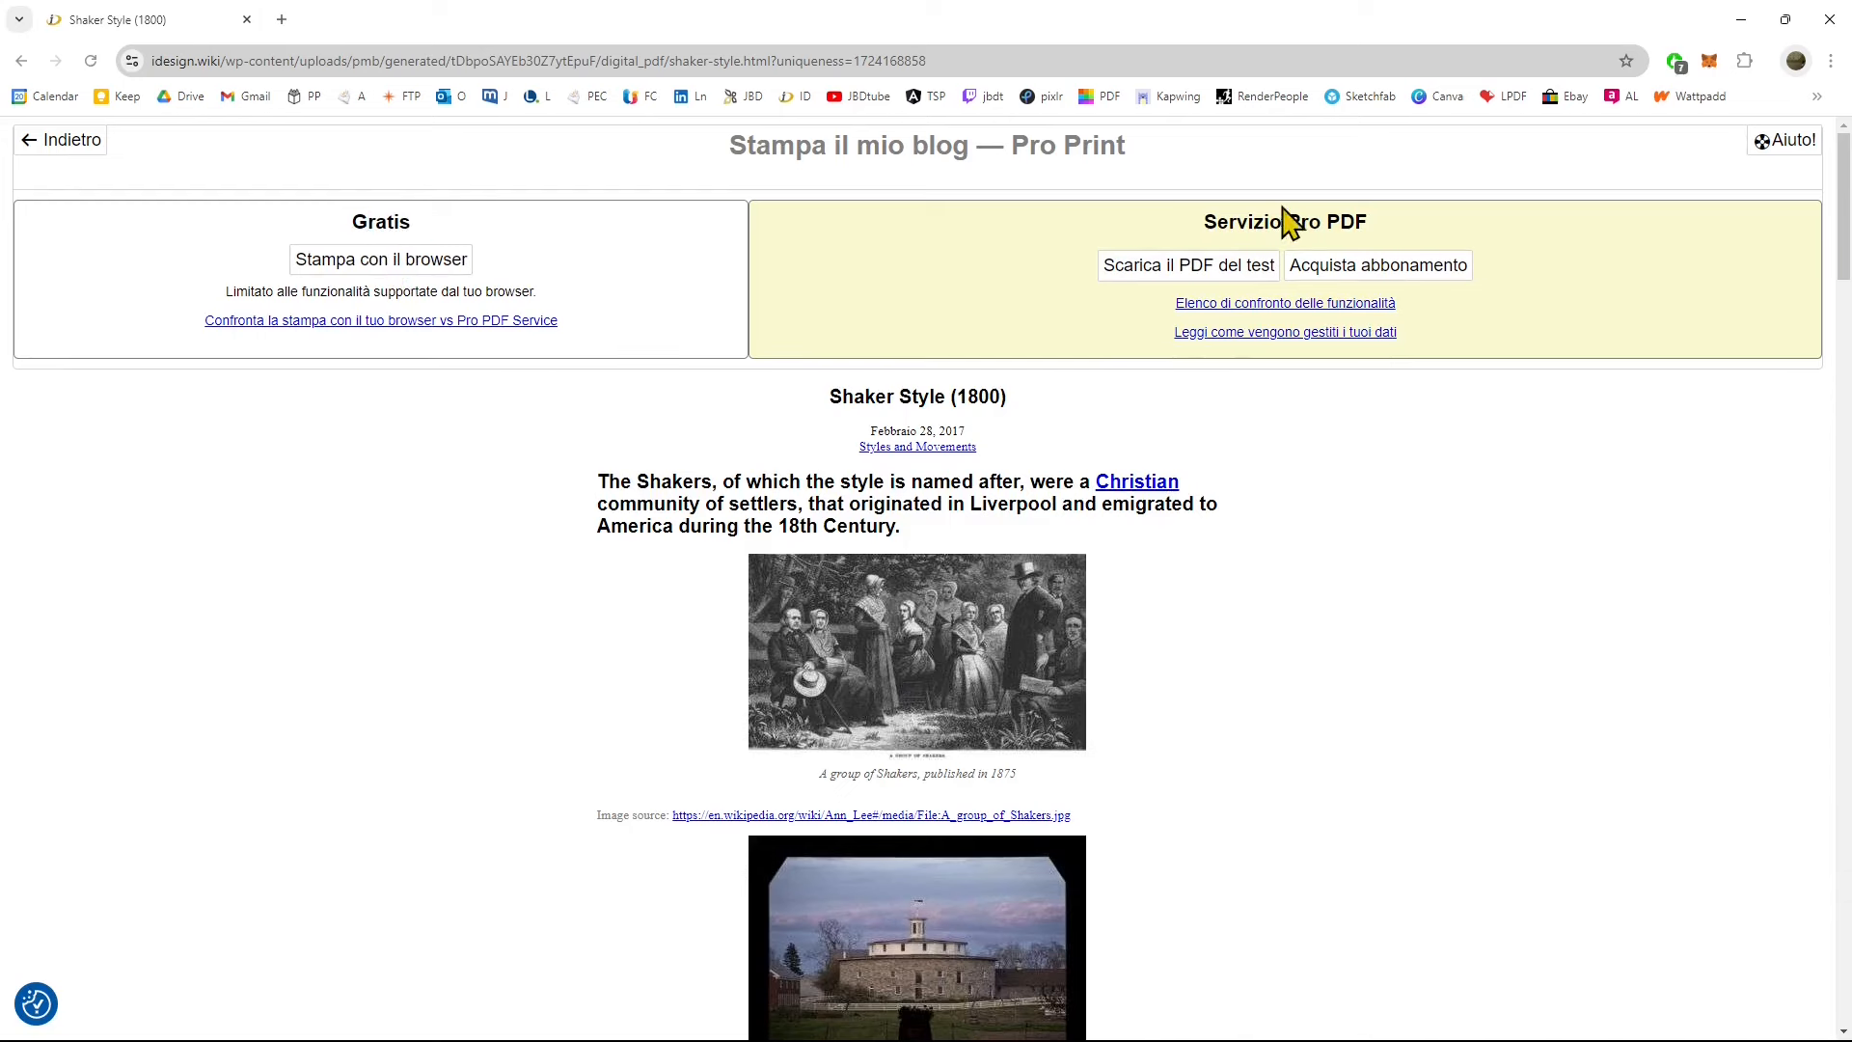
click(357, 261)
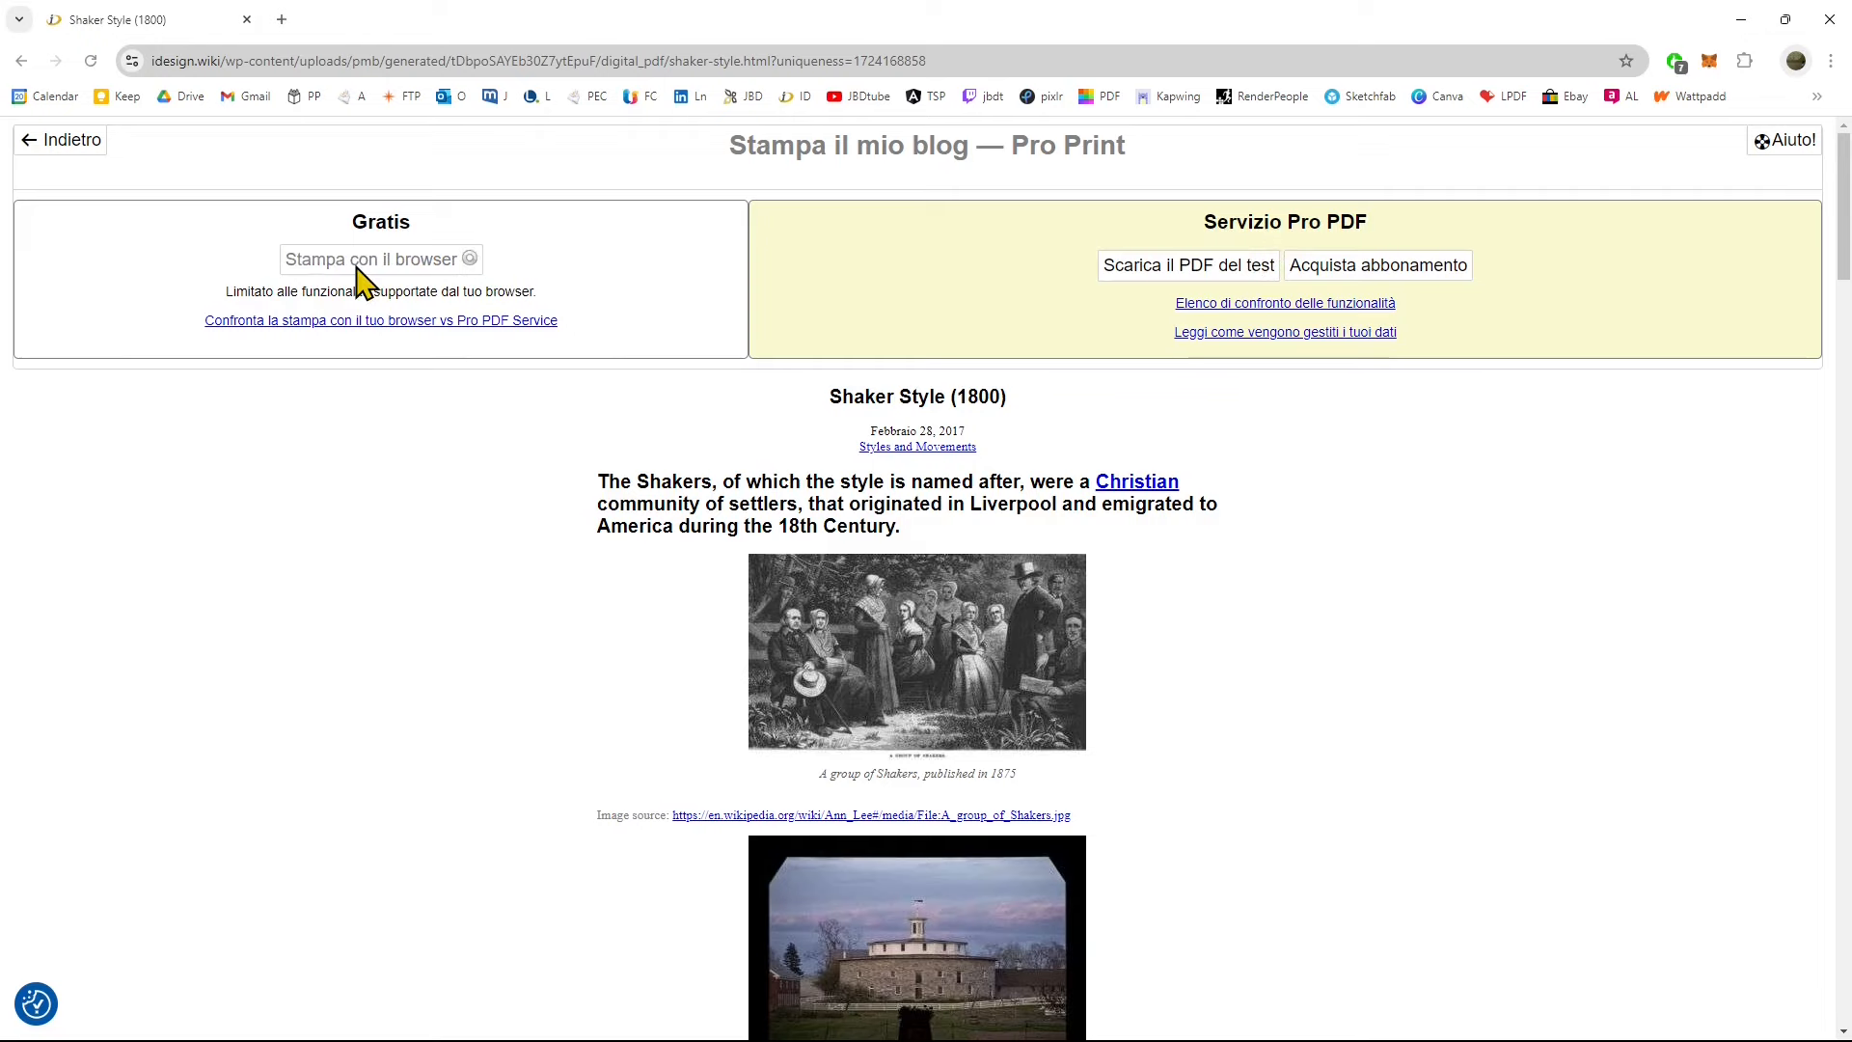